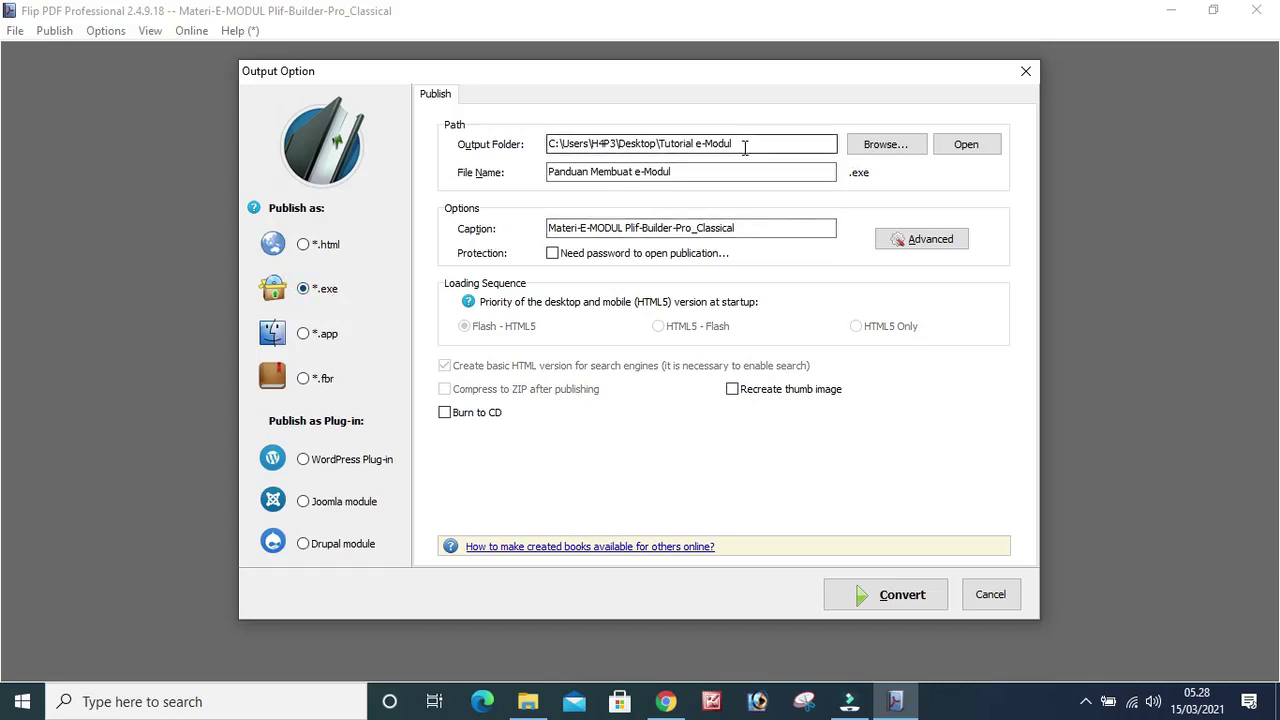
- Change the output folder path so the book is published to the e-Modul folder on the Desktop
double_click(695, 143)
key(BackSpace)
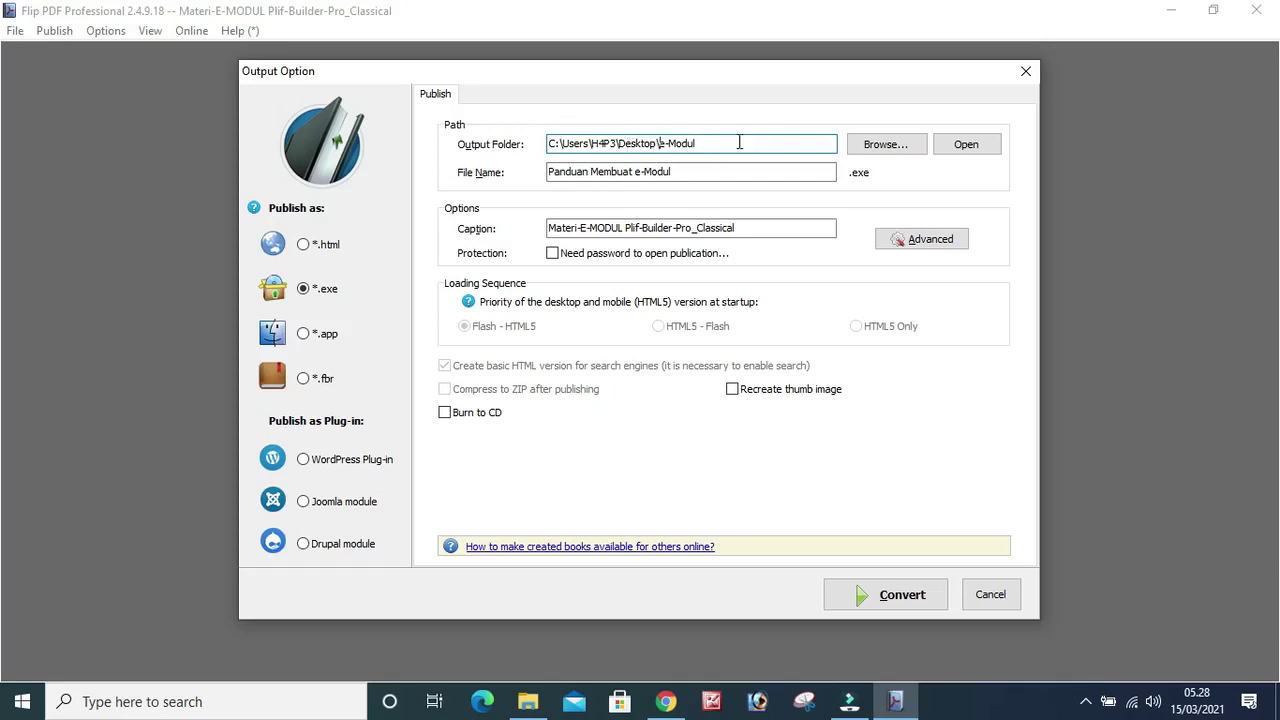
click(874, 143)
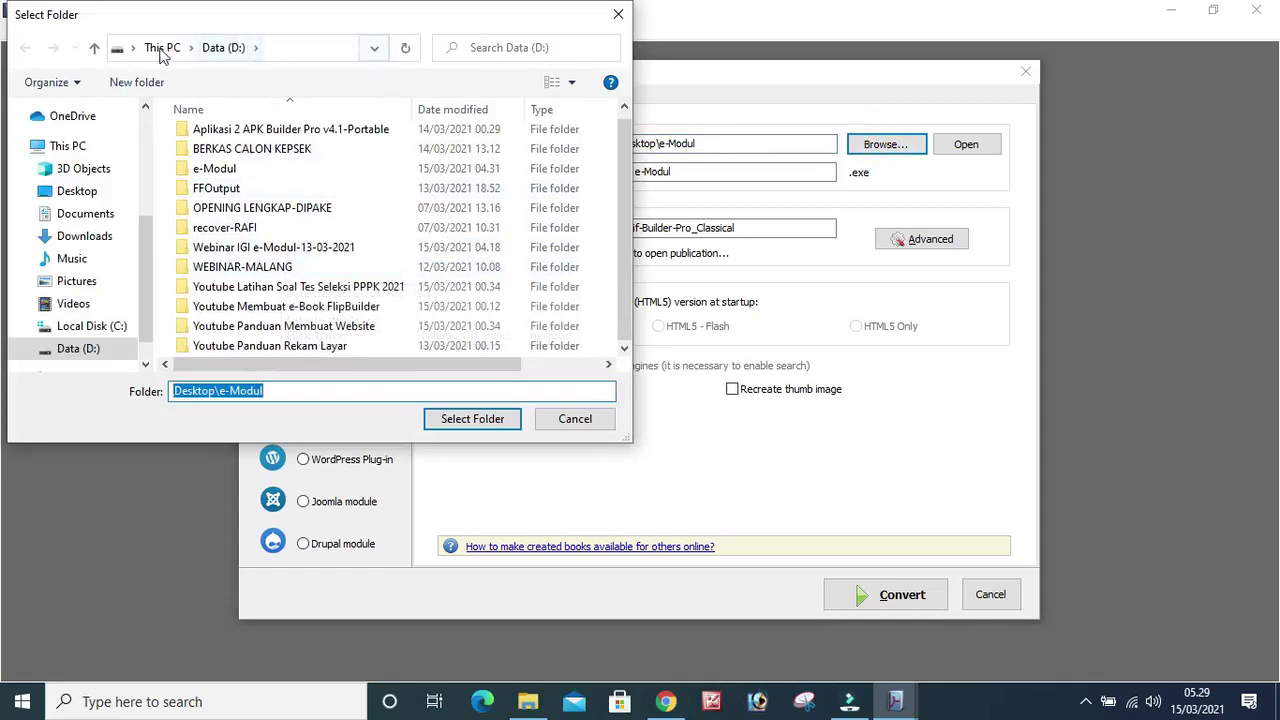
click(86, 214)
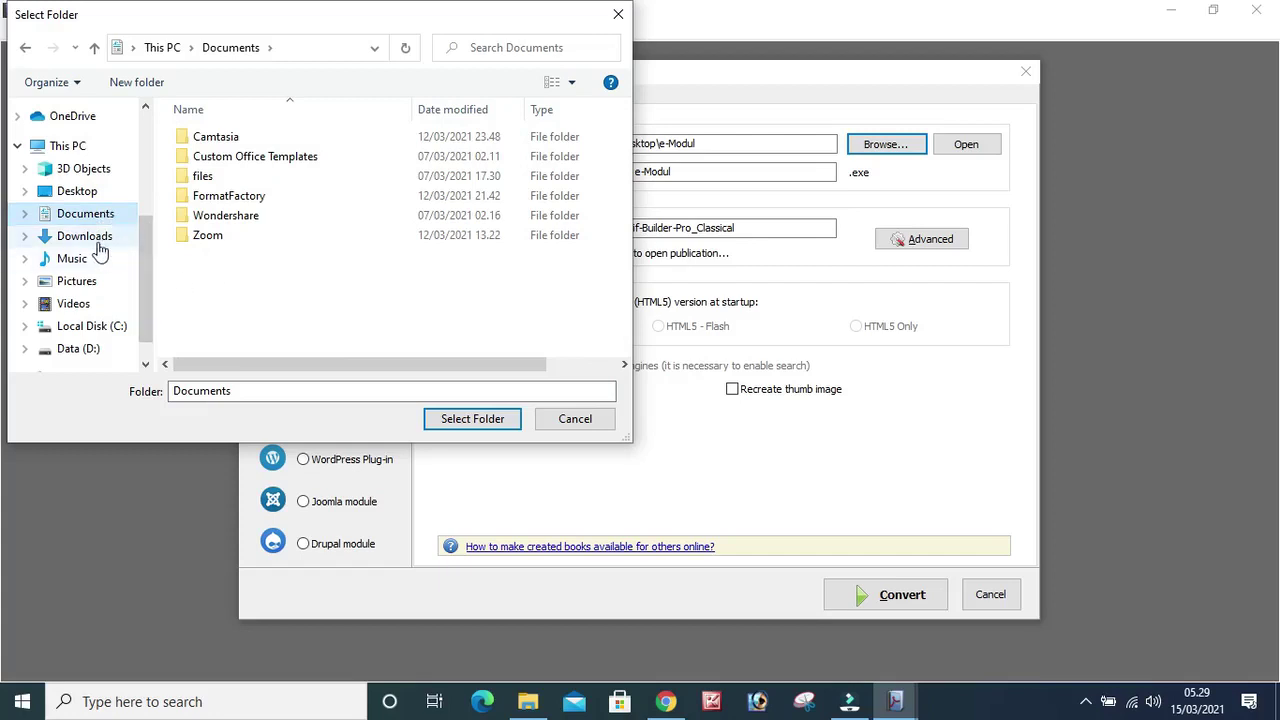
click(100, 238)
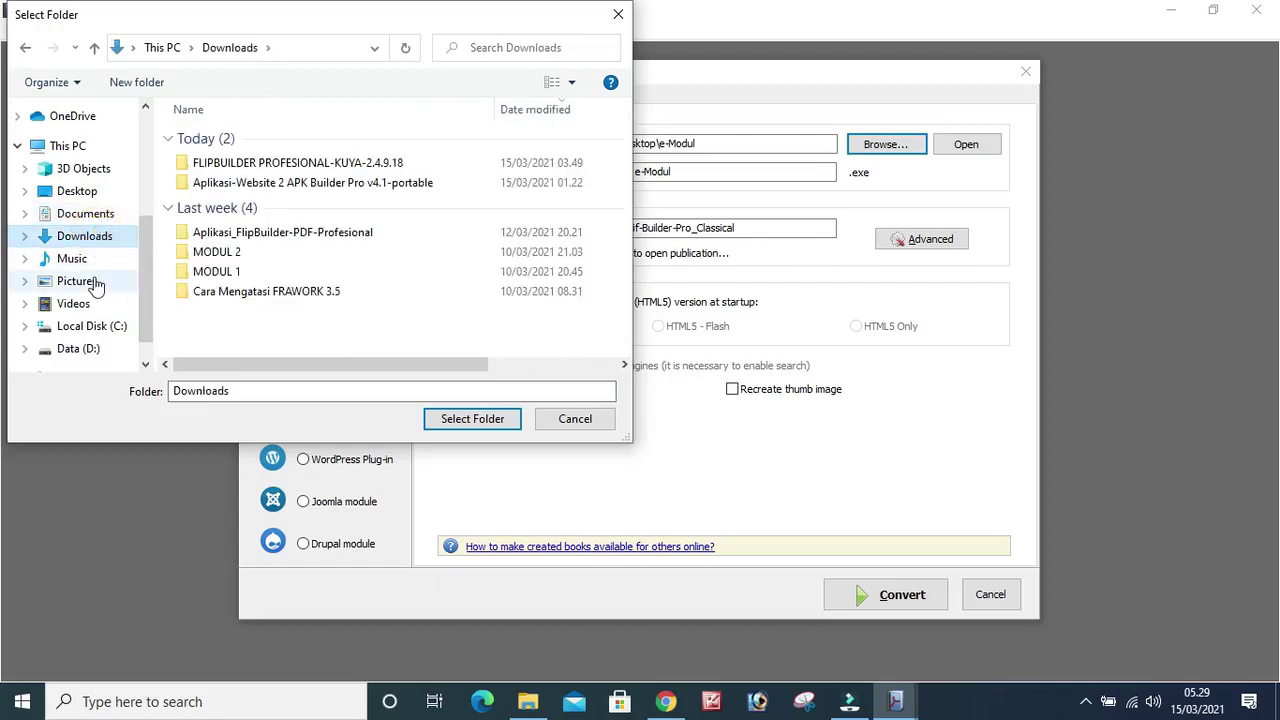
click(80, 281)
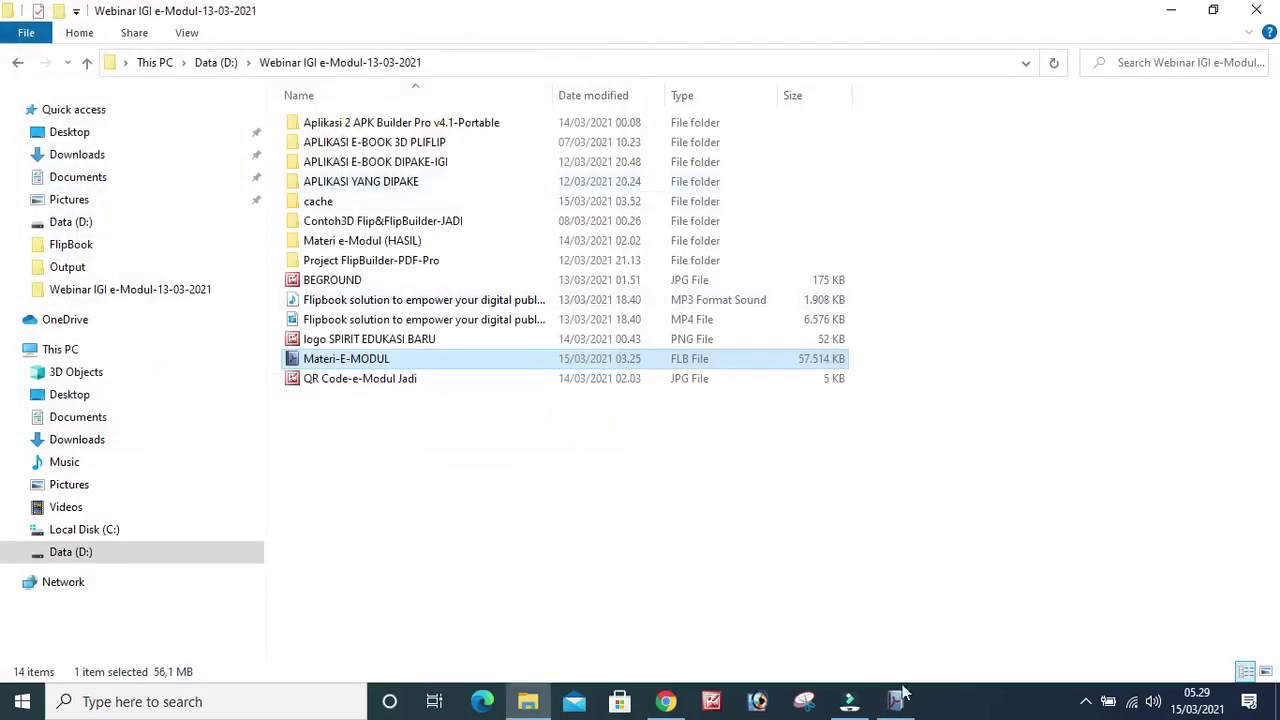
click(898, 698)
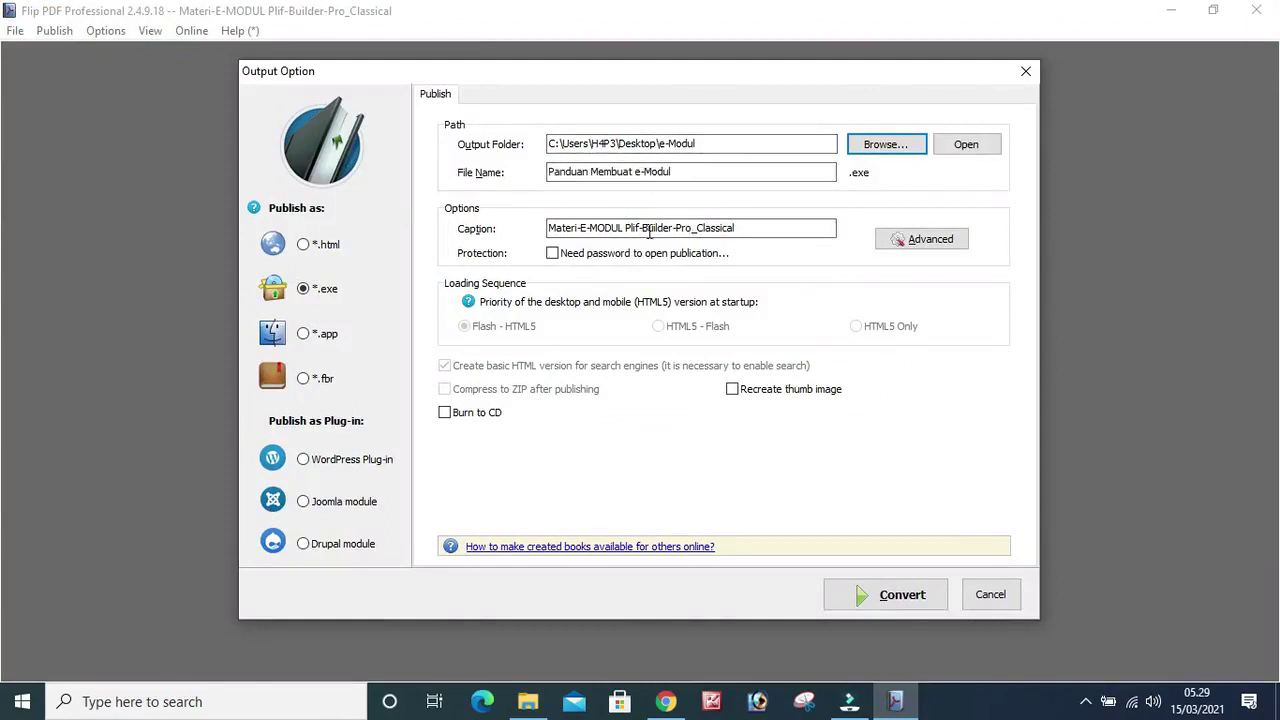
- Convert the book to an .exe file, overwriting the existing Panduan Membuat e-Modul.exe
click(886, 596)
click(893, 600)
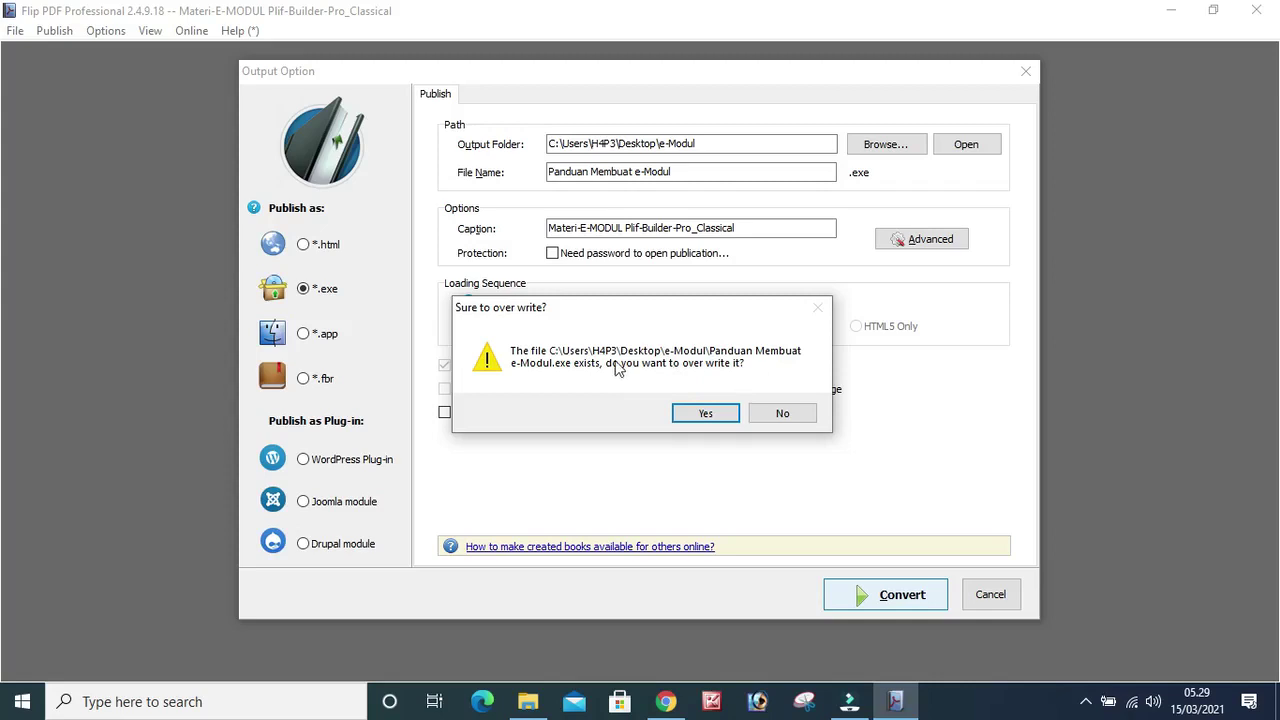
click(699, 416)
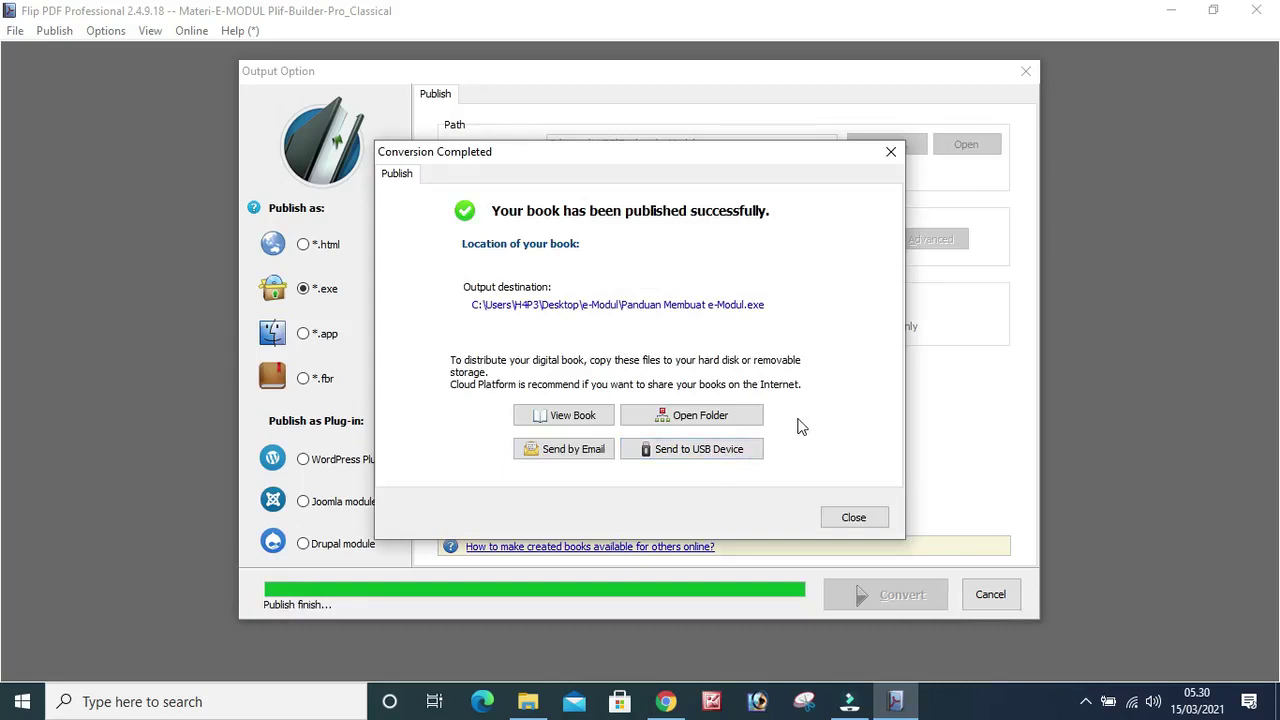
- Open the output folder and run the published Panduan Membuat e-Modul application to check the book, closing it after viewing
click(693, 420)
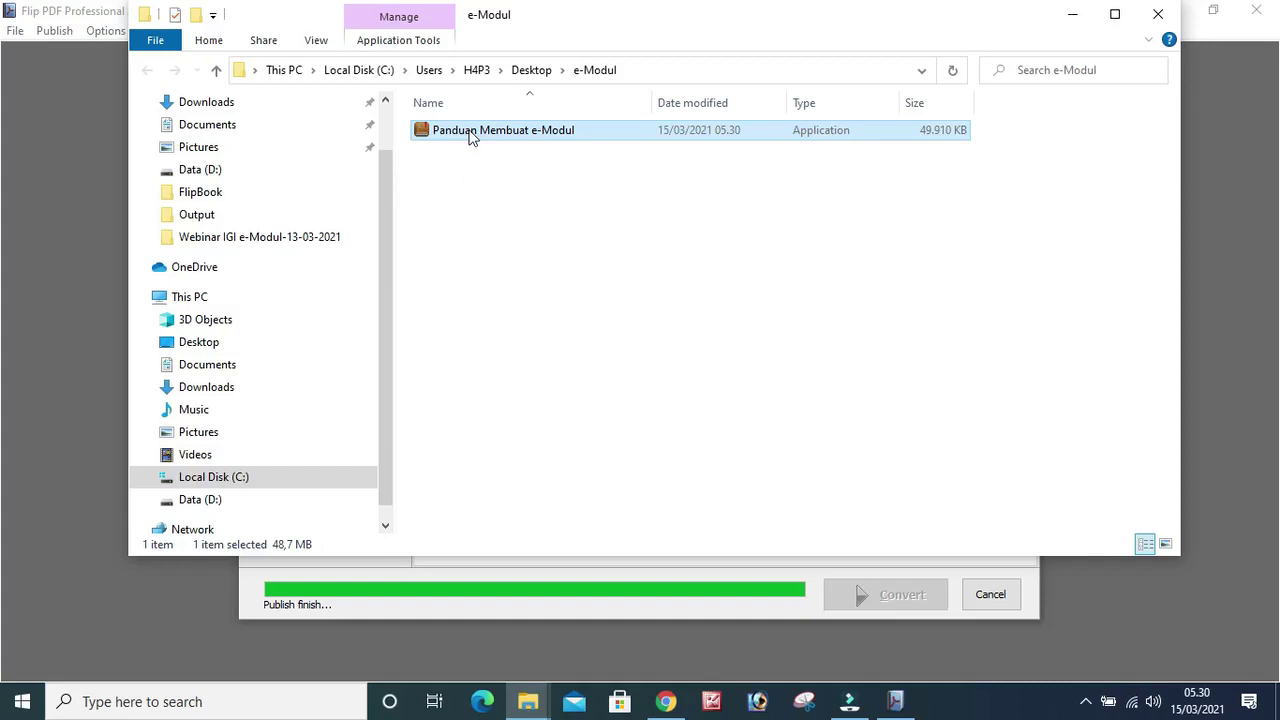
double_click(470, 134)
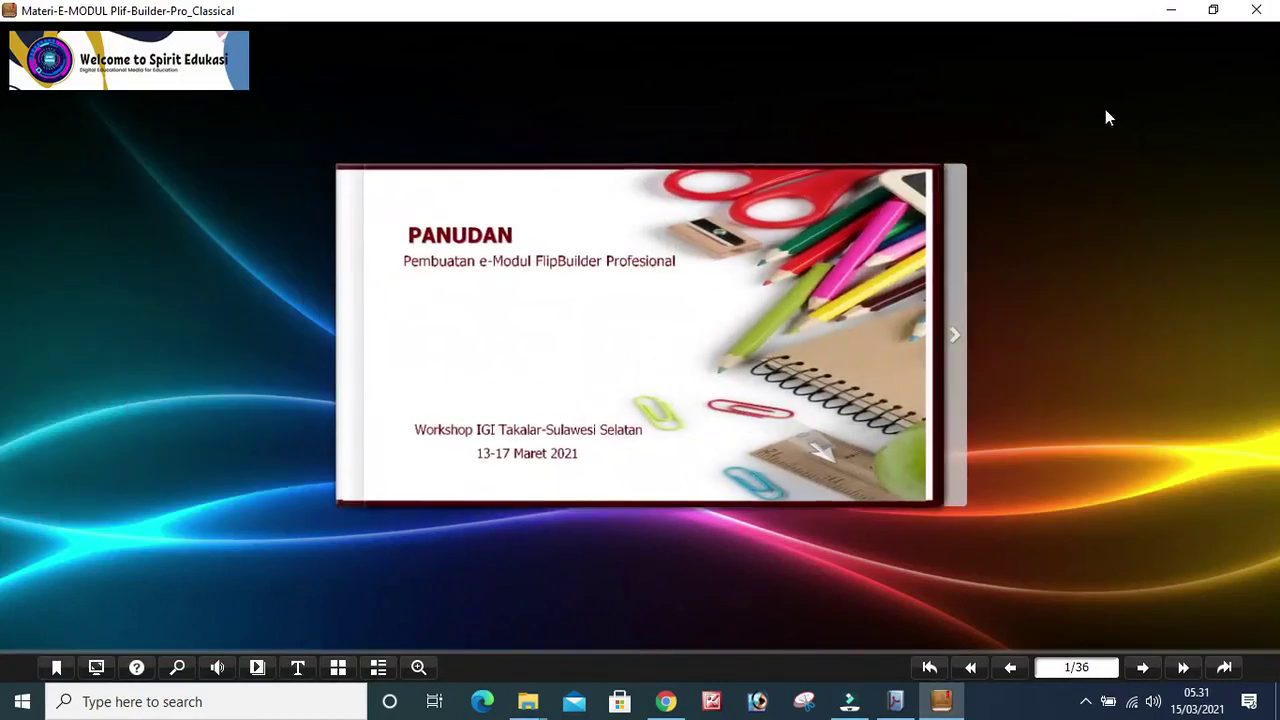
click(1256, 10)
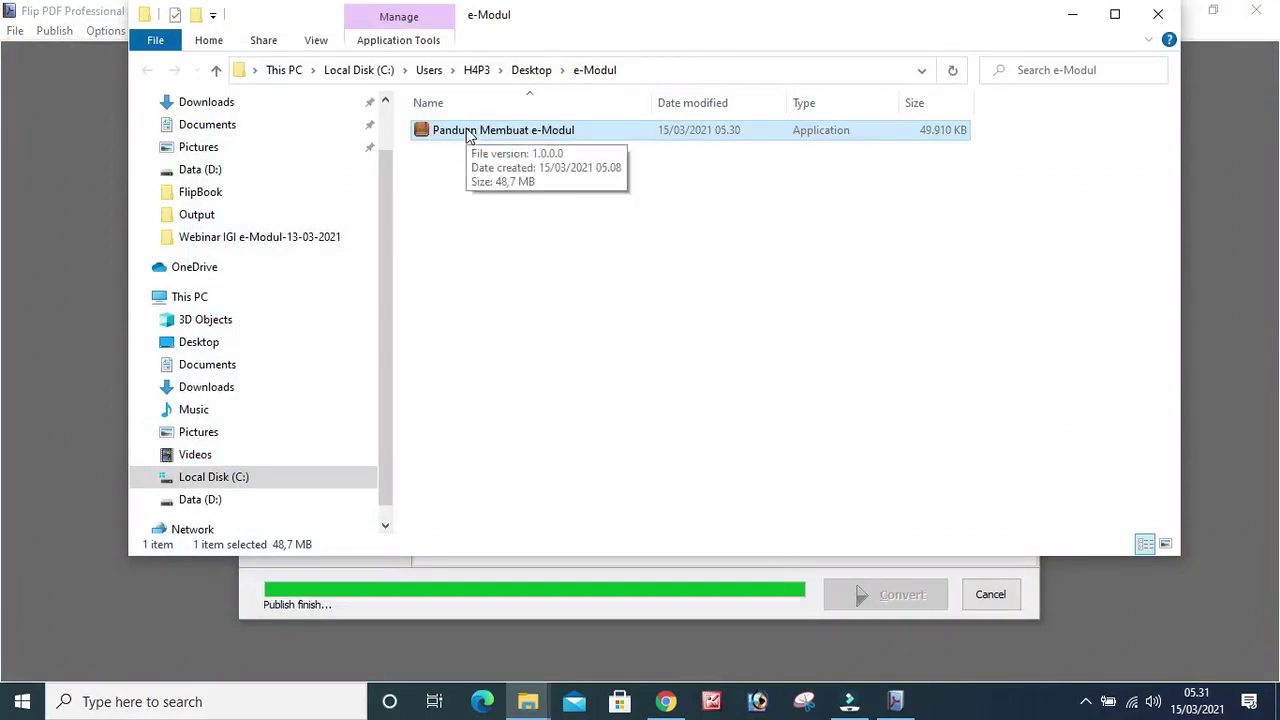
- Look at the e-Modul folder's location on the Desktop, and close the folder window and the conversion report
click(216, 70)
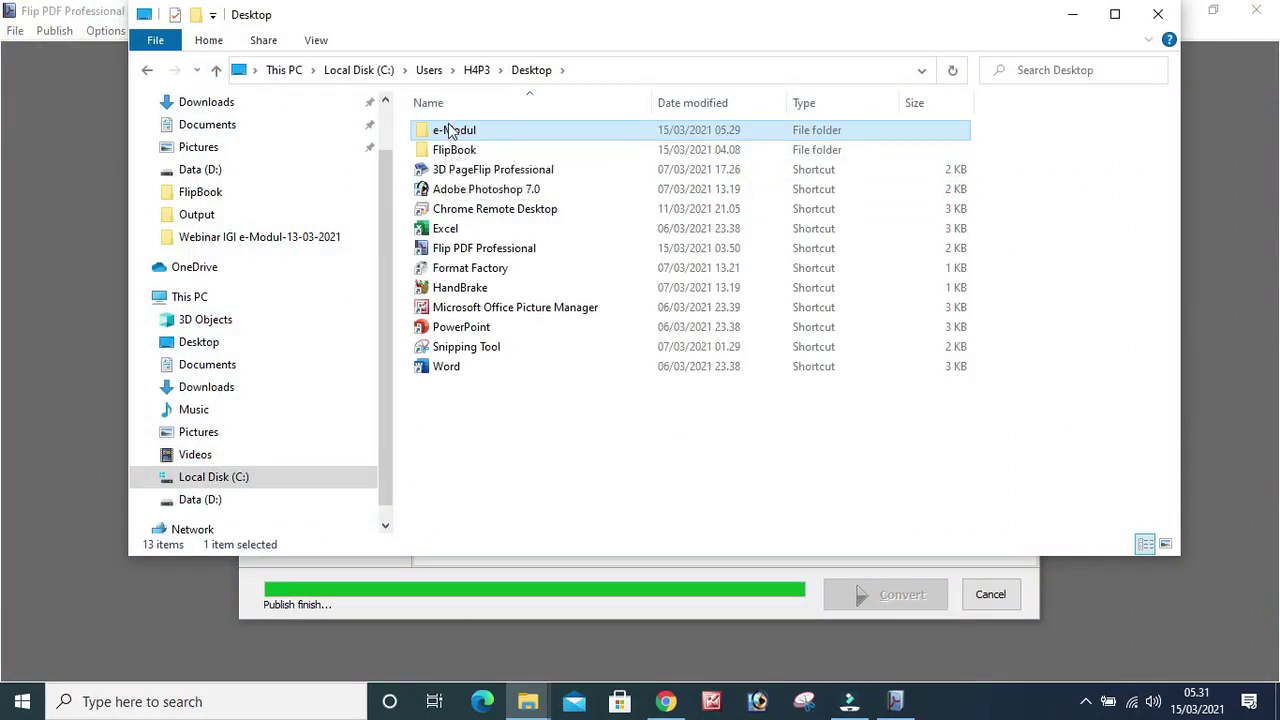
click(624, 448)
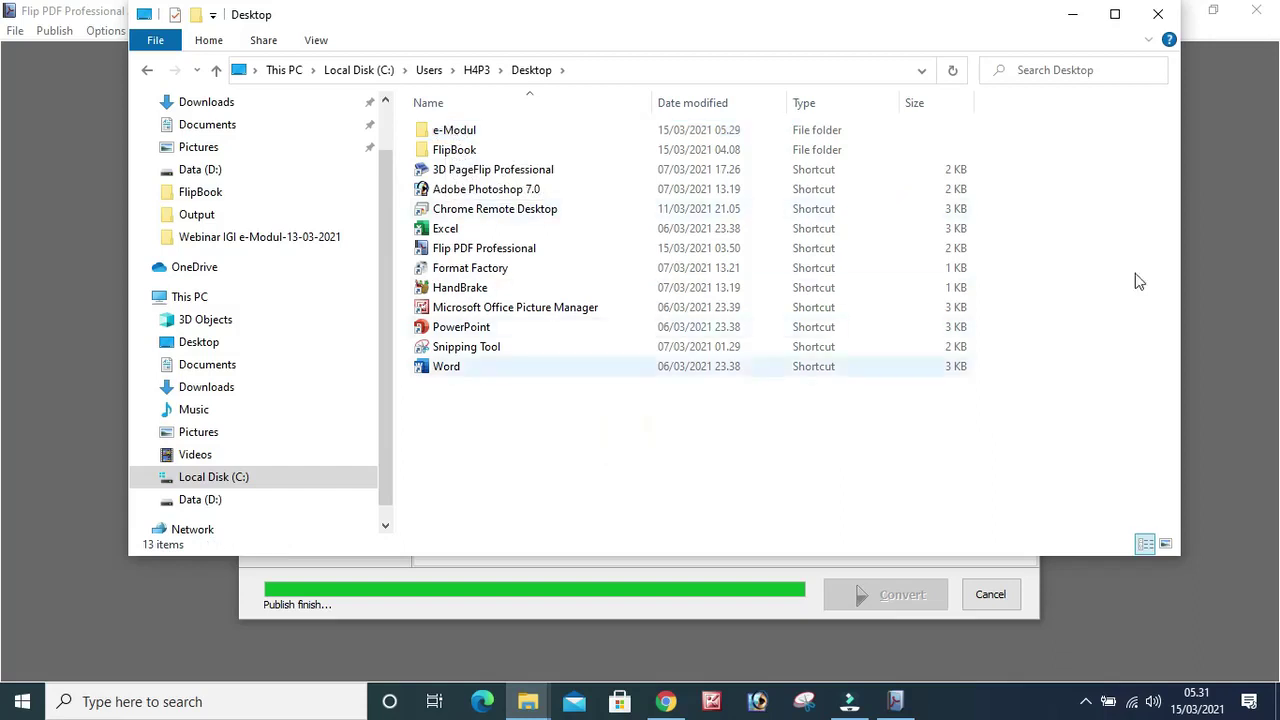
click(1158, 14)
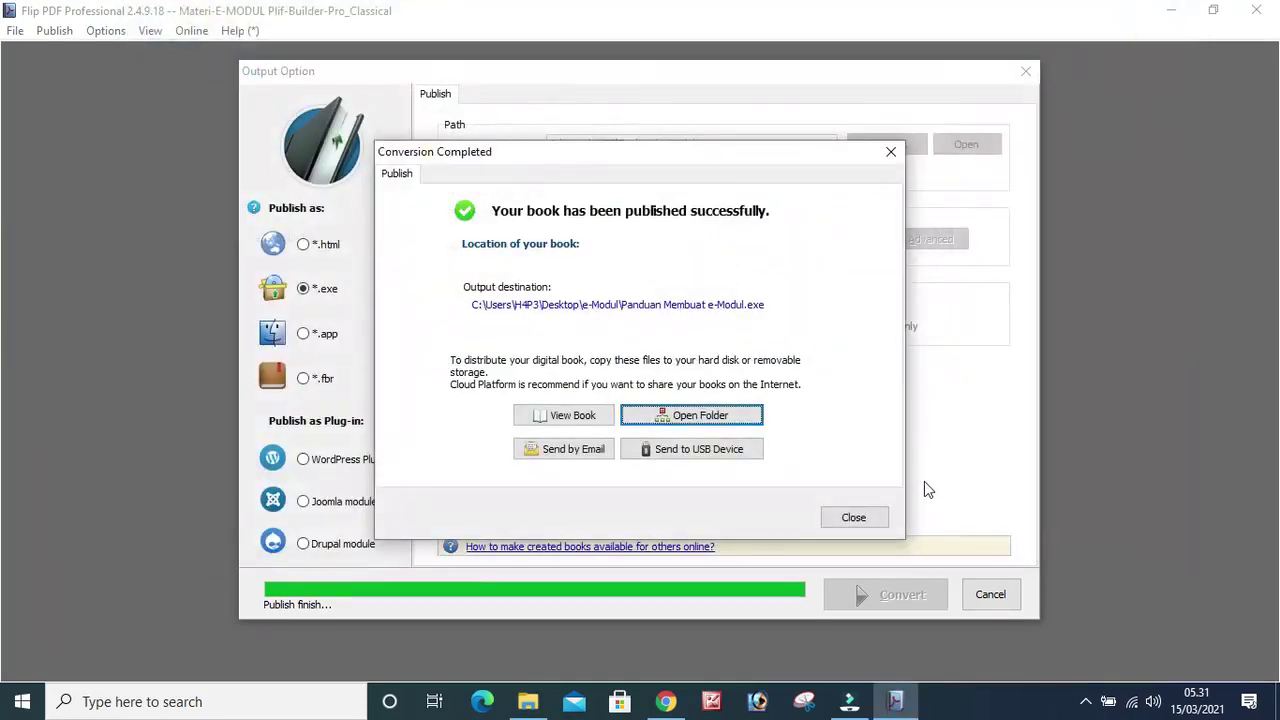
click(853, 518)
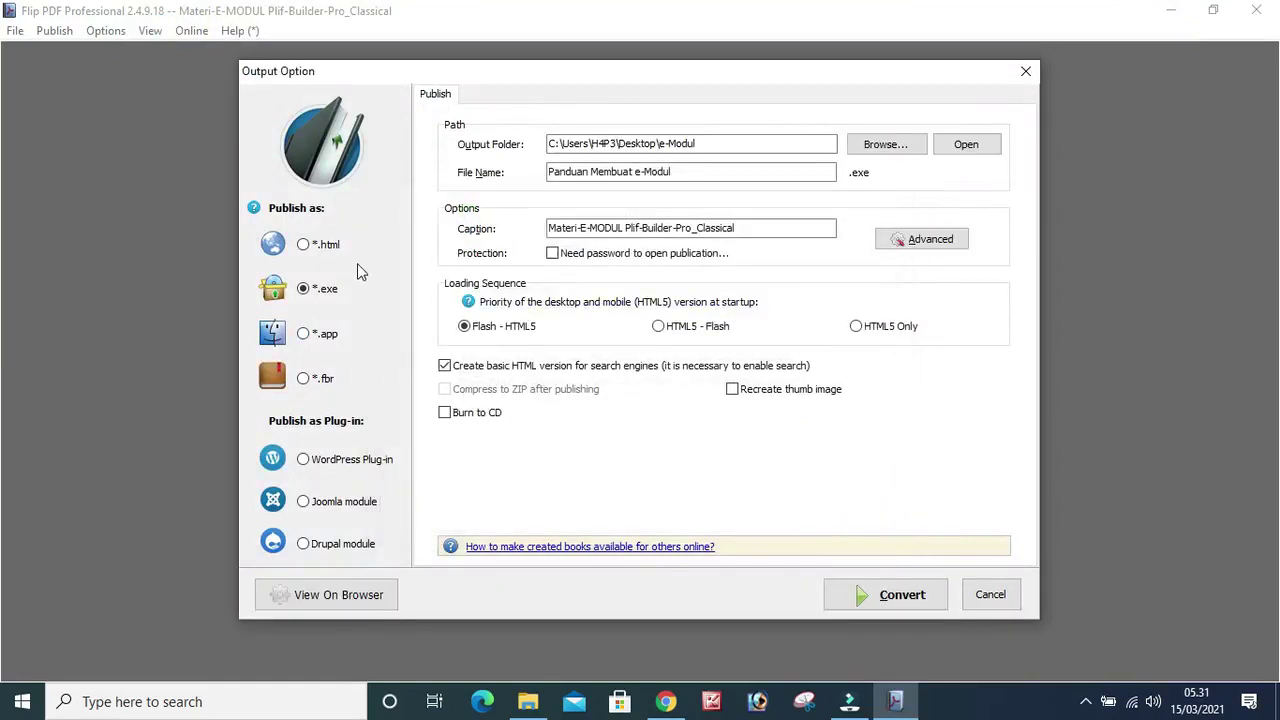
- Convert the book to .html with the HTML5 Only loading sequence into the Tutorial e-Modul folder on the Desktop
click(303, 245)
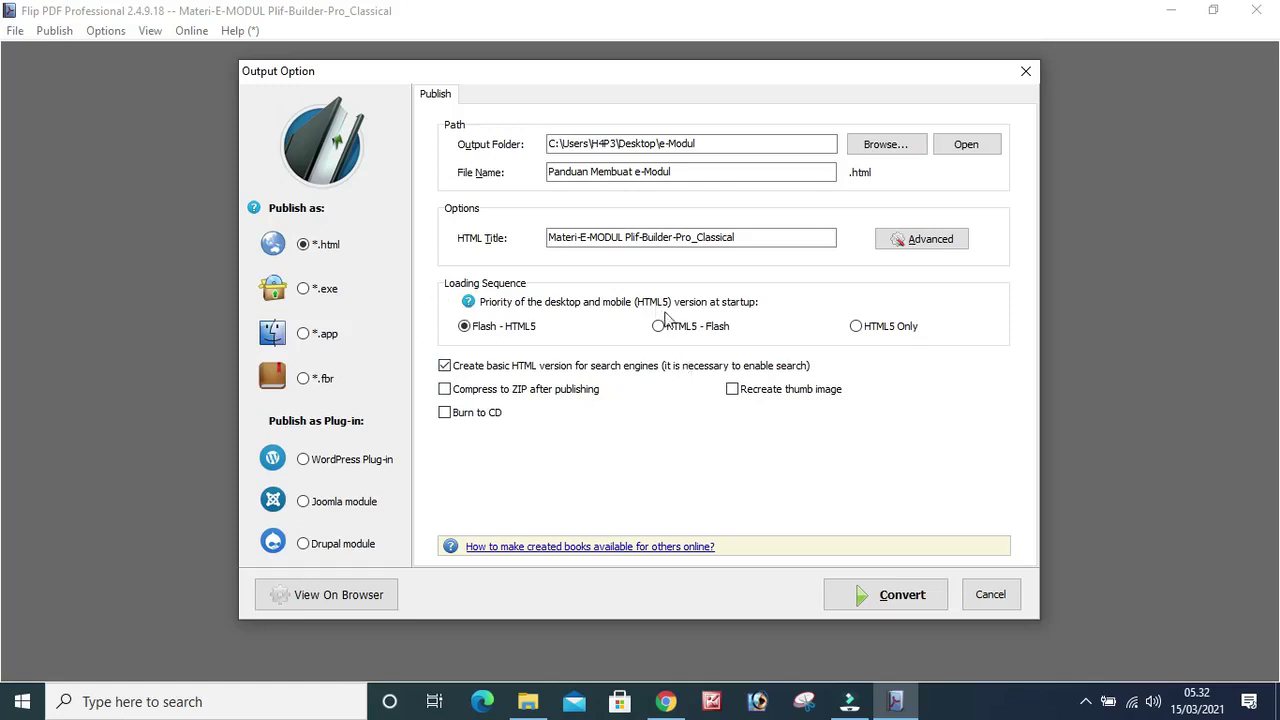
click(857, 327)
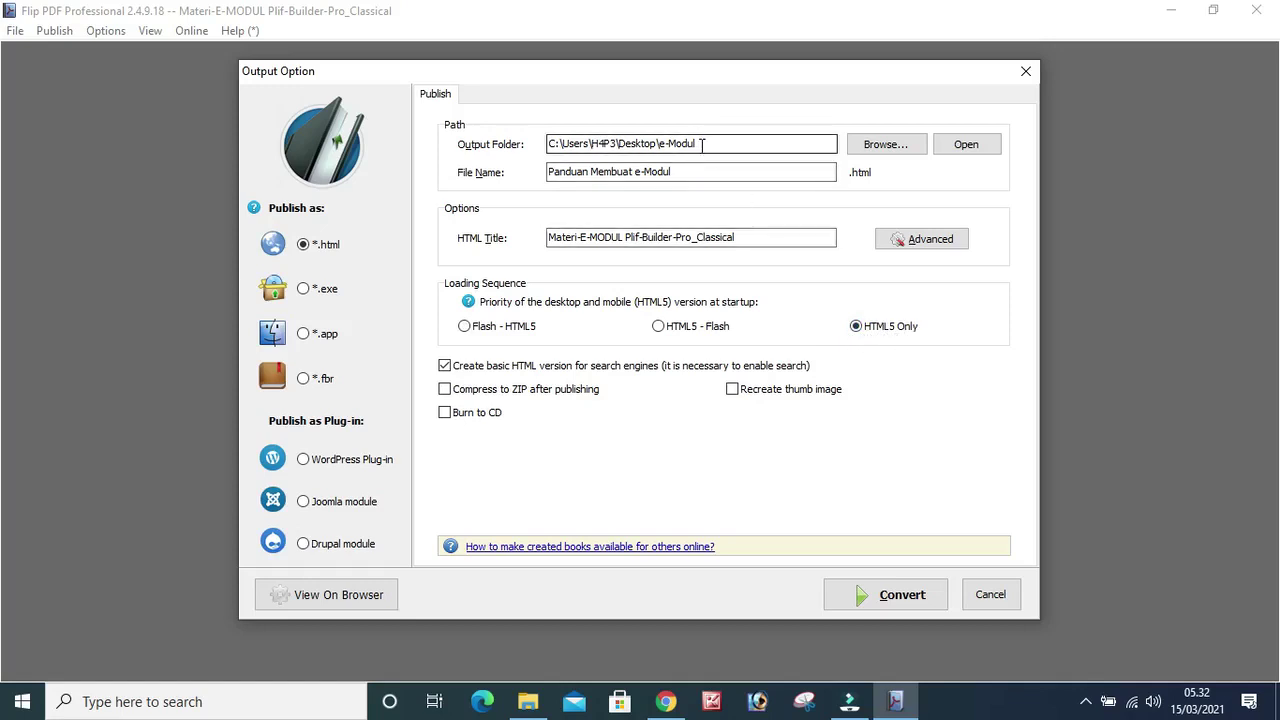
click(664, 146)
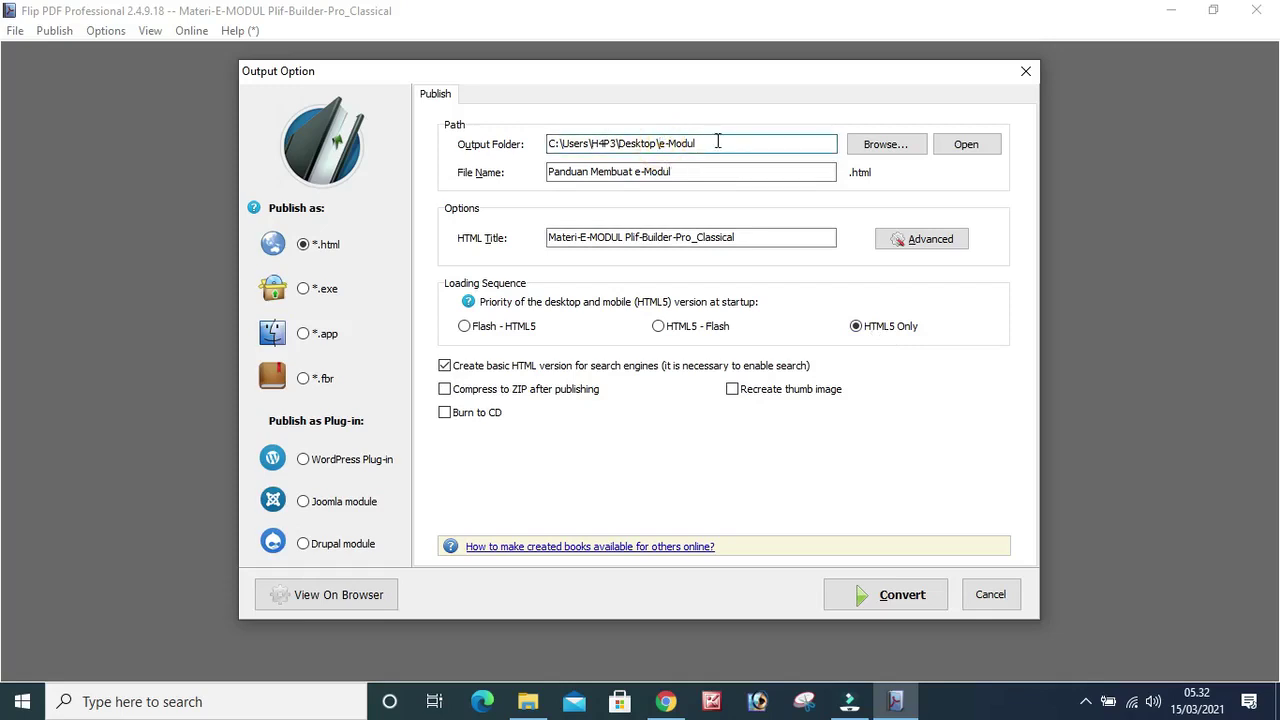
text(Tutorial)
click(896, 598)
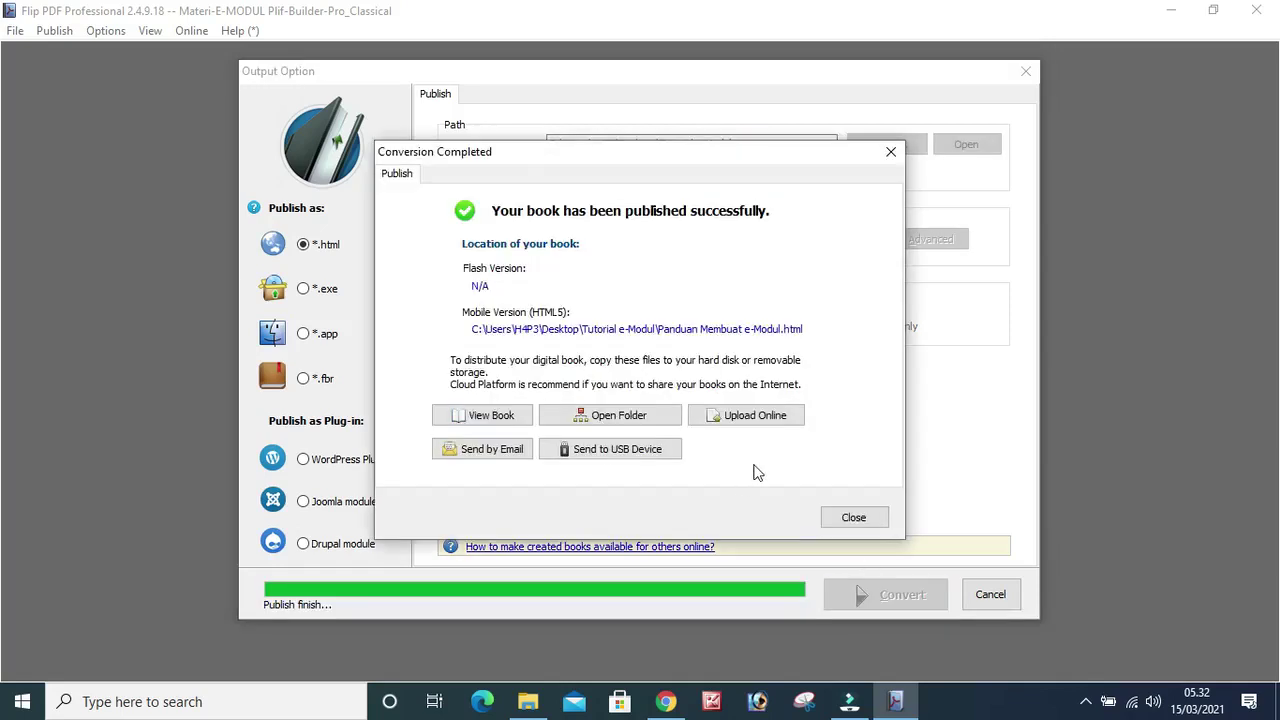
- Open the HTML output folder and compare the contents of the e-Modul and Tutorial e-Modul folders on the Desktop
click(607, 424)
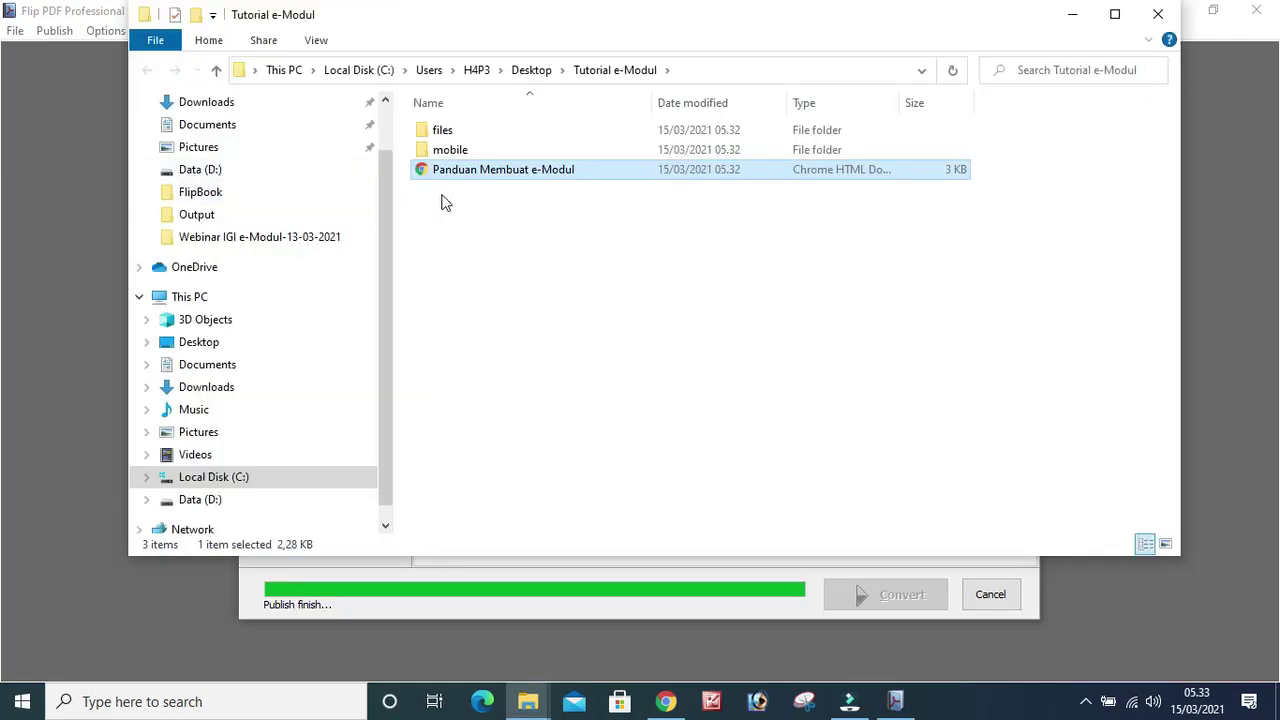
click(216, 70)
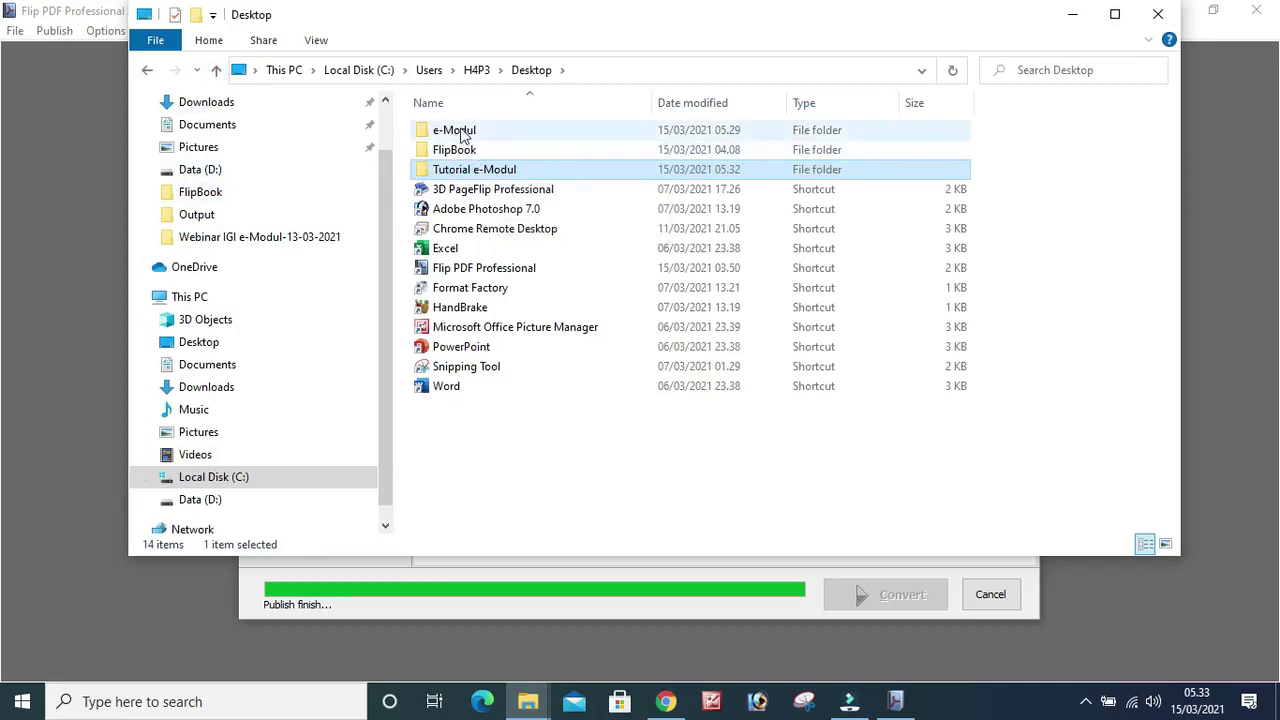
double_click(463, 133)
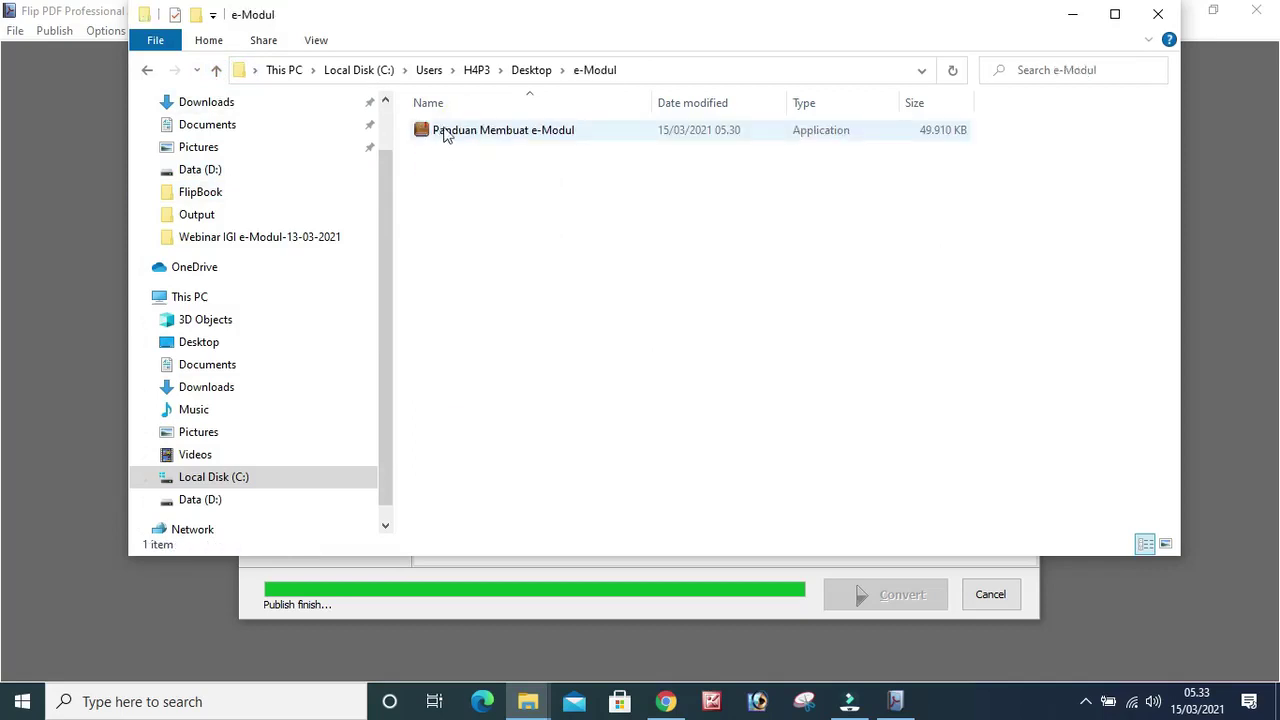
click(216, 70)
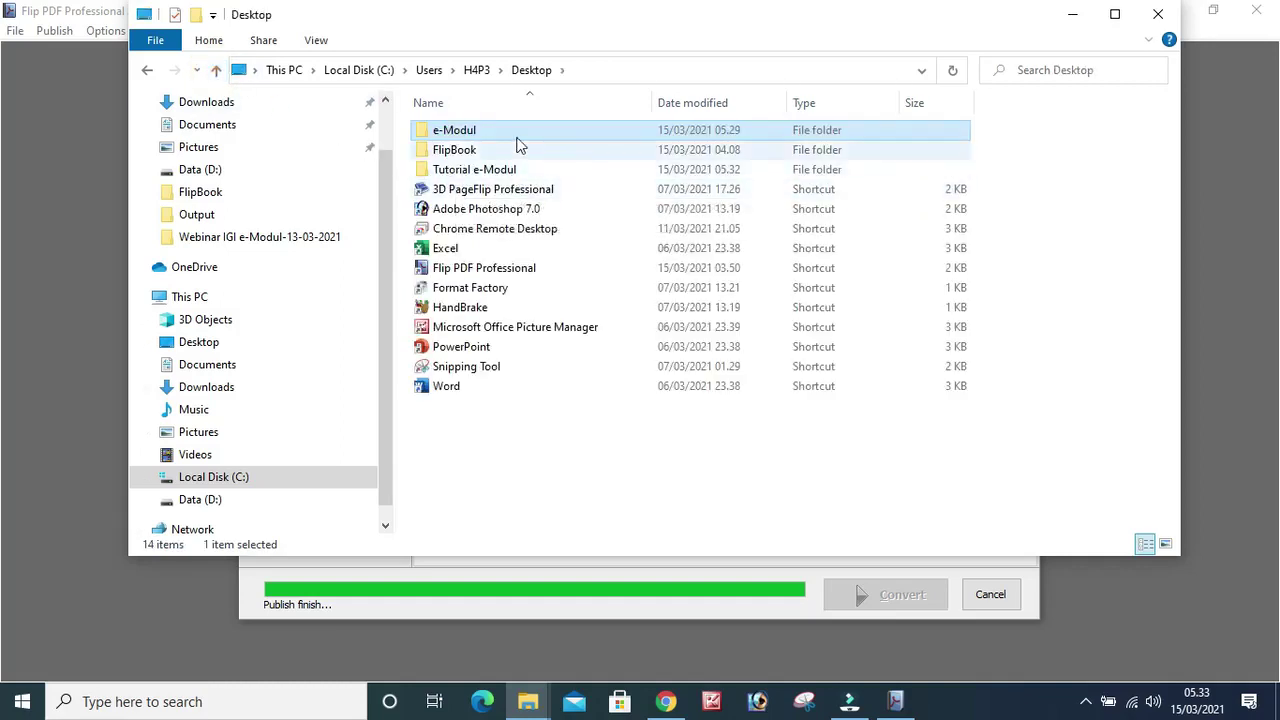
double_click(455, 172)
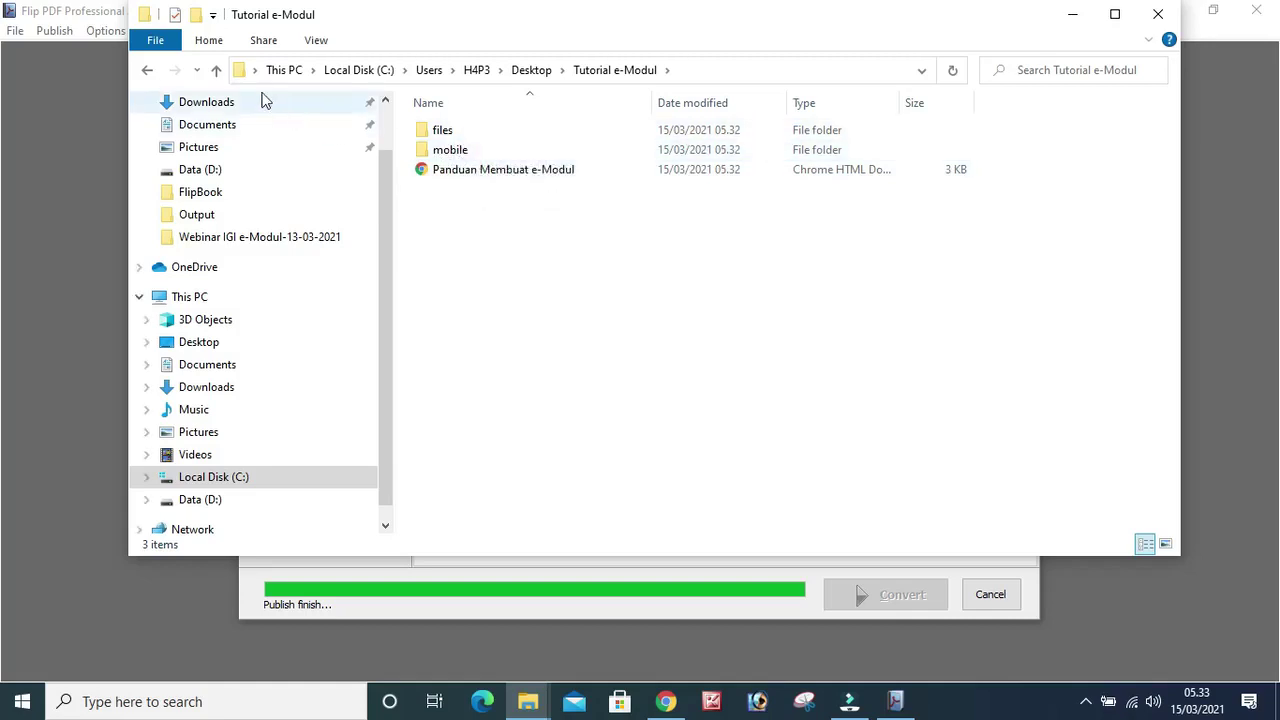
click(216, 70)
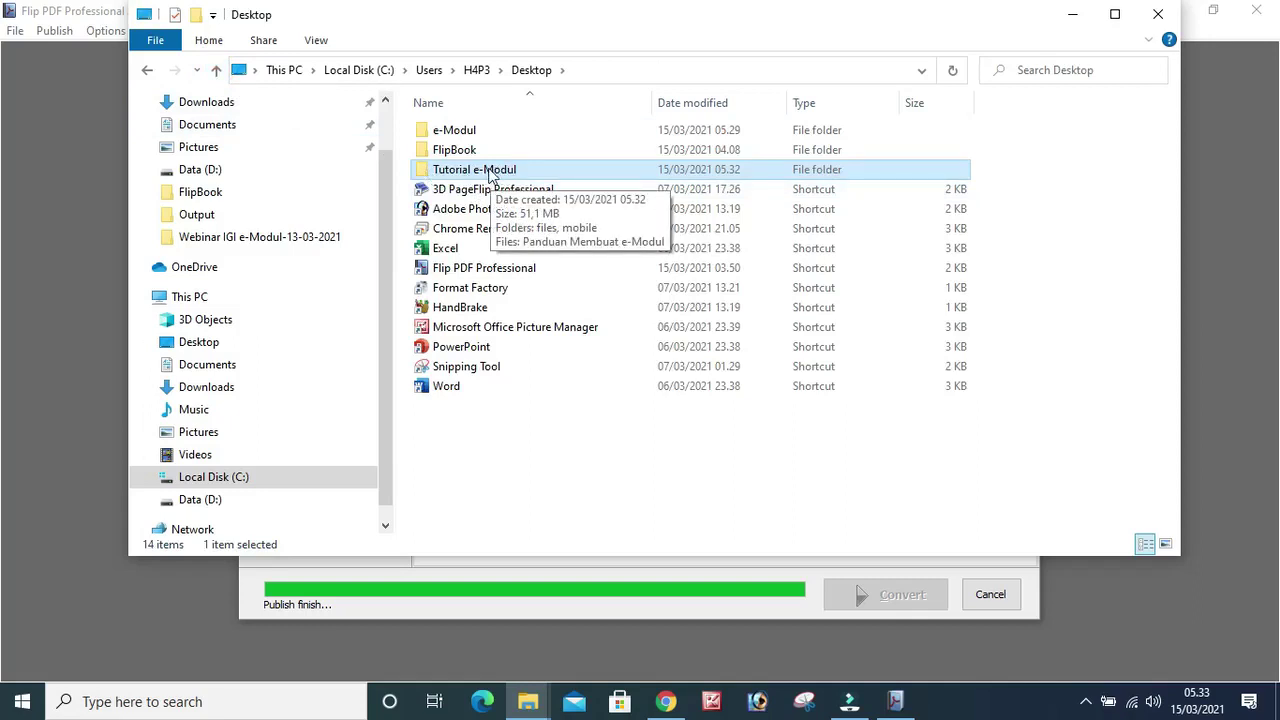
double_click(489, 172)
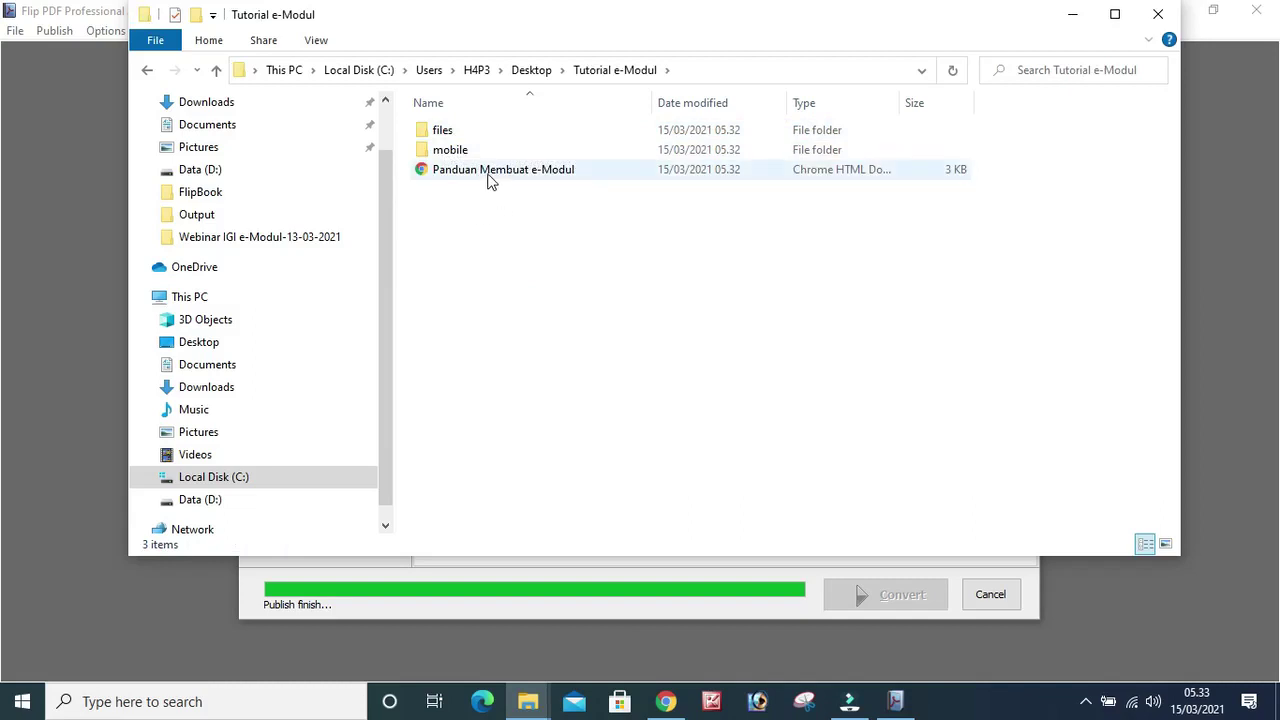
- Open the Panduan Membuat e-Modul HTML file in Chrome and test the embedded videos on pages 2 and 6, closing the book's tab at the end
click(490, 175)
double_click(490, 175)
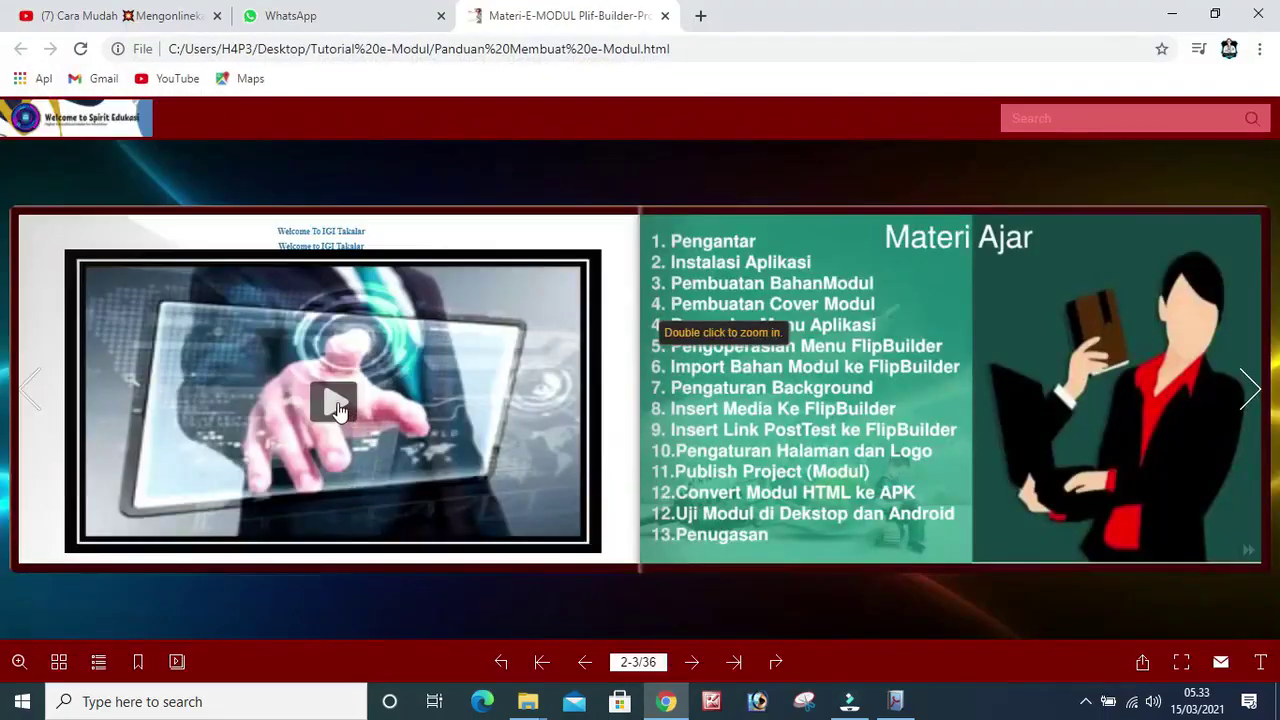
click(337, 408)
key(Right)
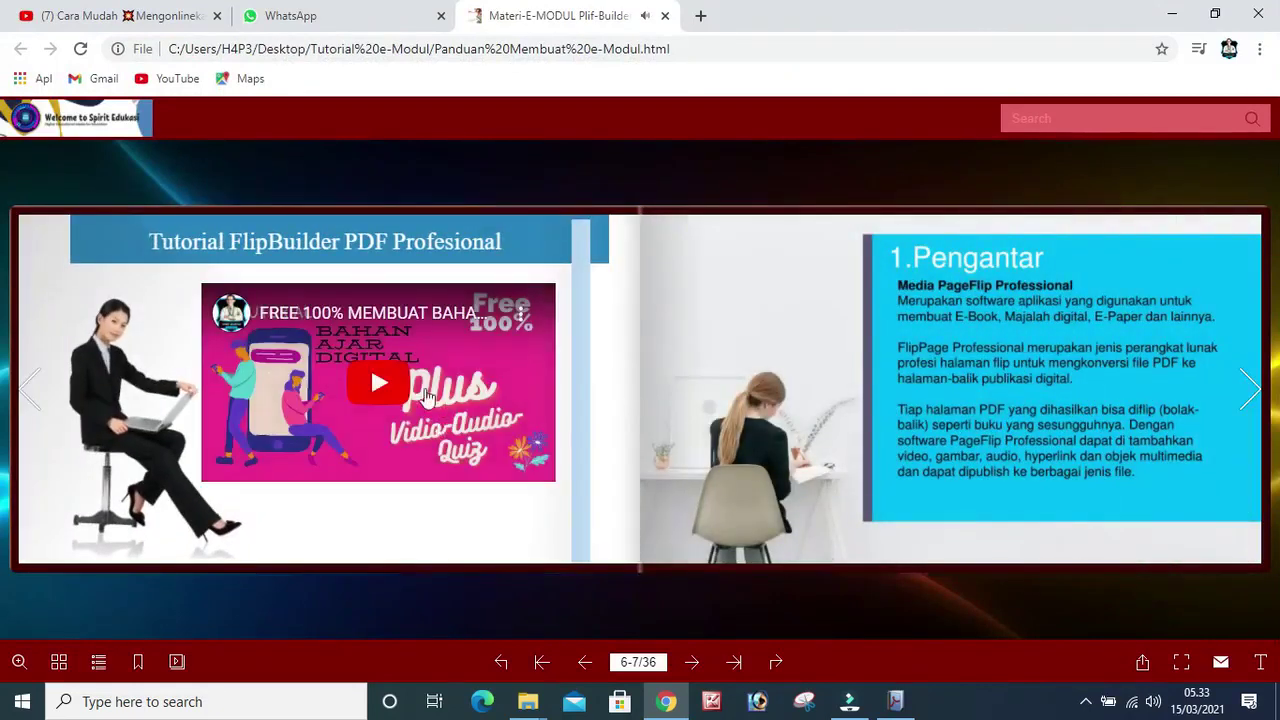
click(380, 386)
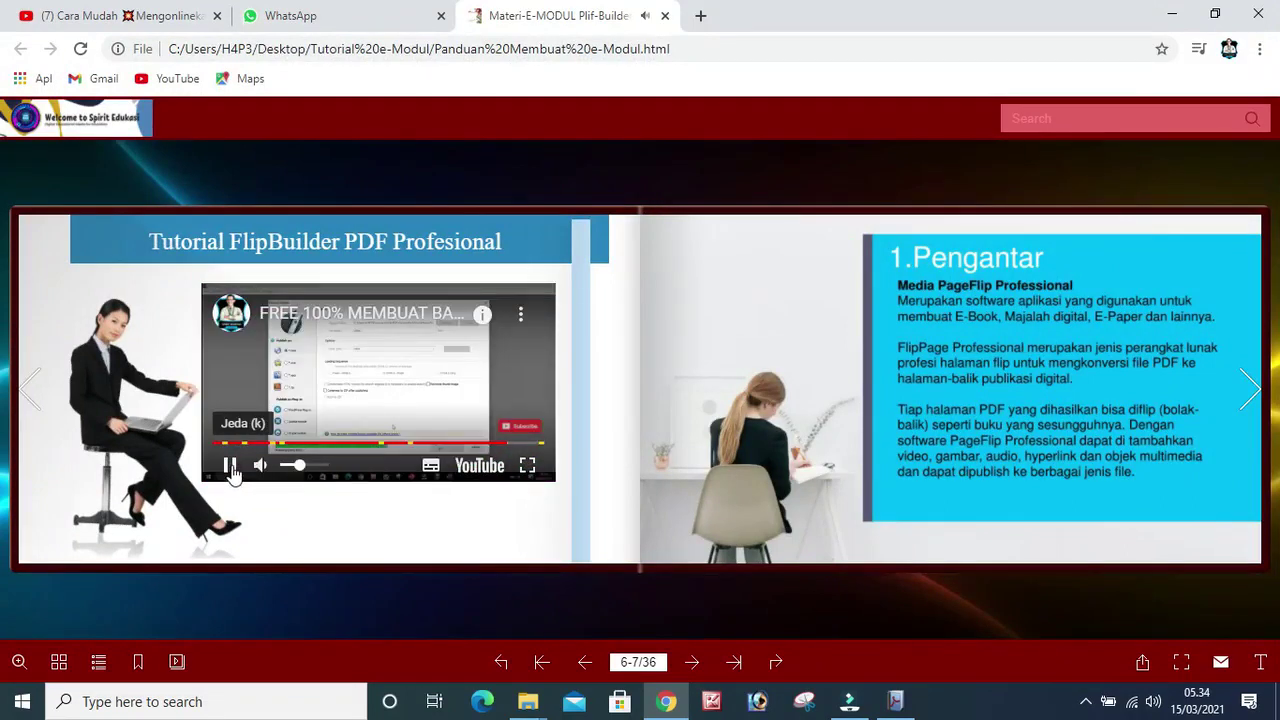
click(229, 468)
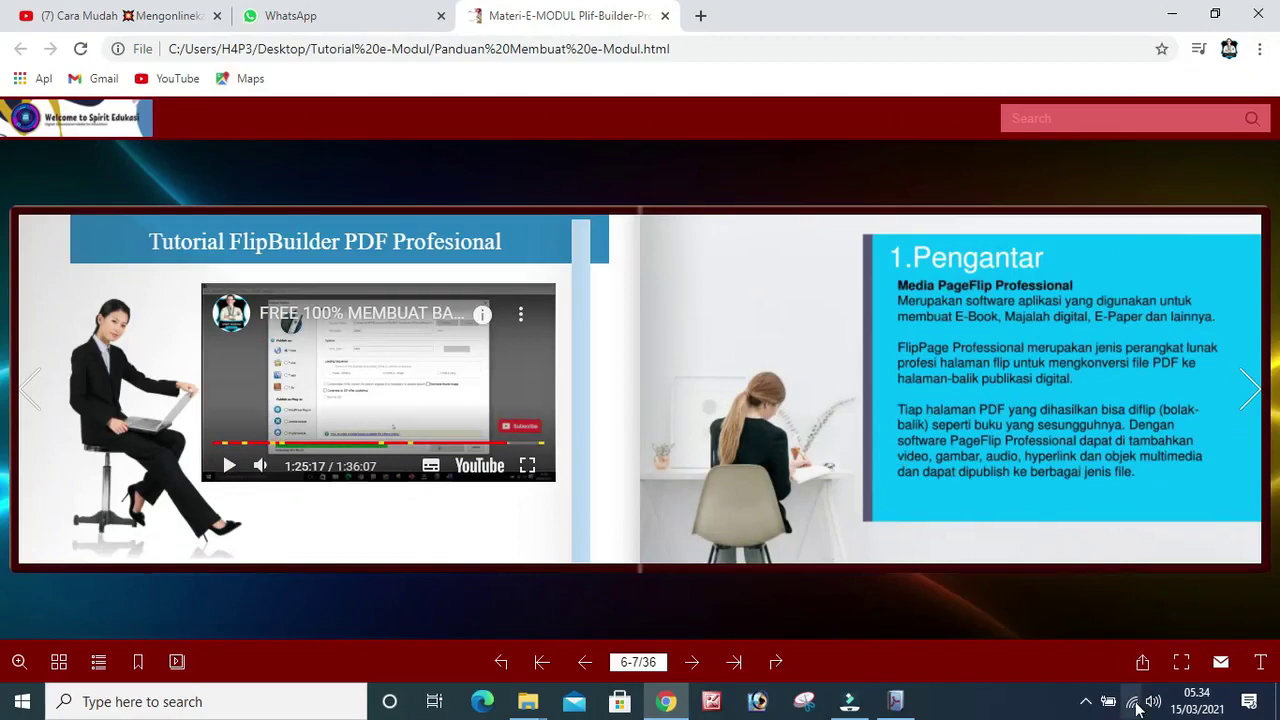
click(667, 16)
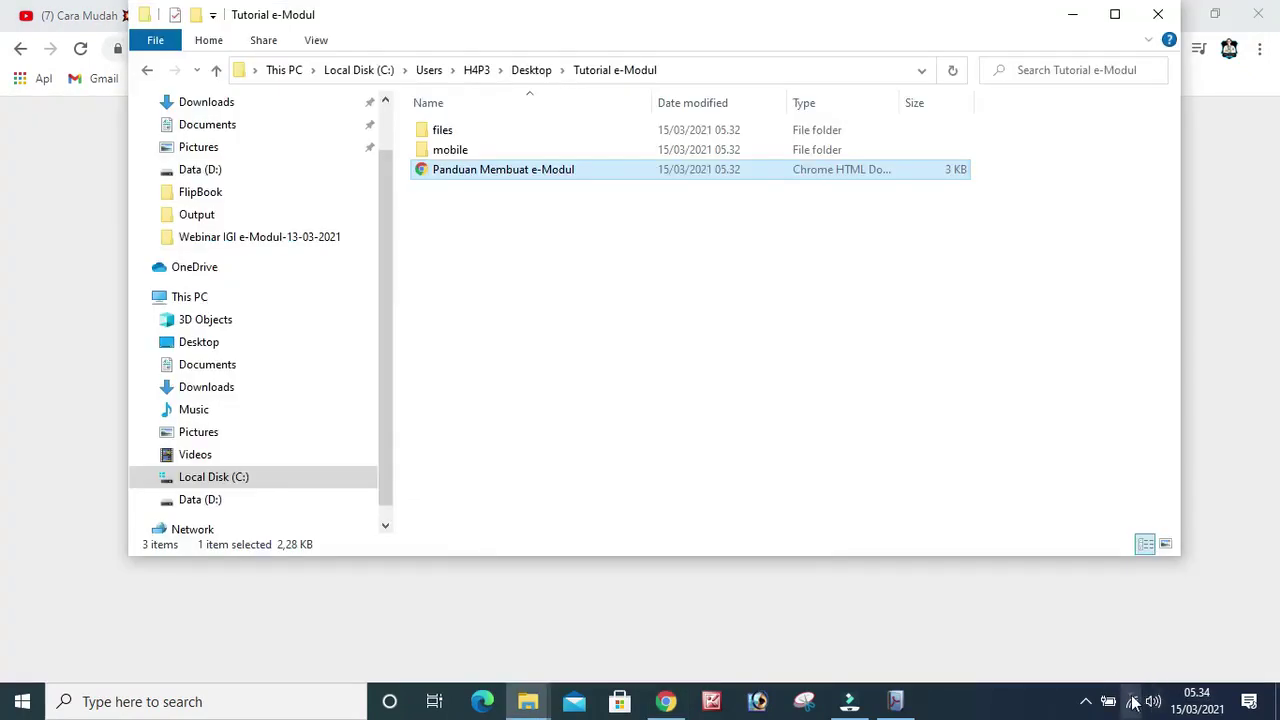
- Turn off Wi-Fi and reopen the Panduan Membuat e-Modul HTML file in Chrome to test it offline
click(1133, 703)
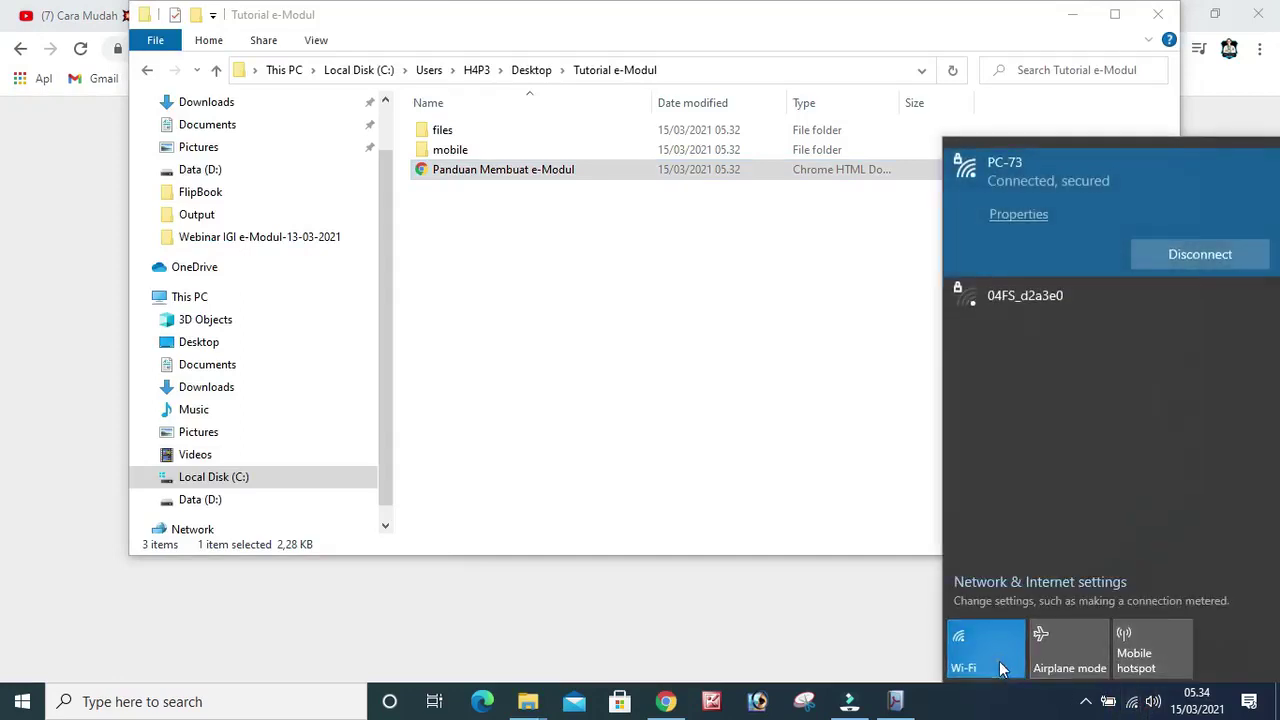
click(999, 661)
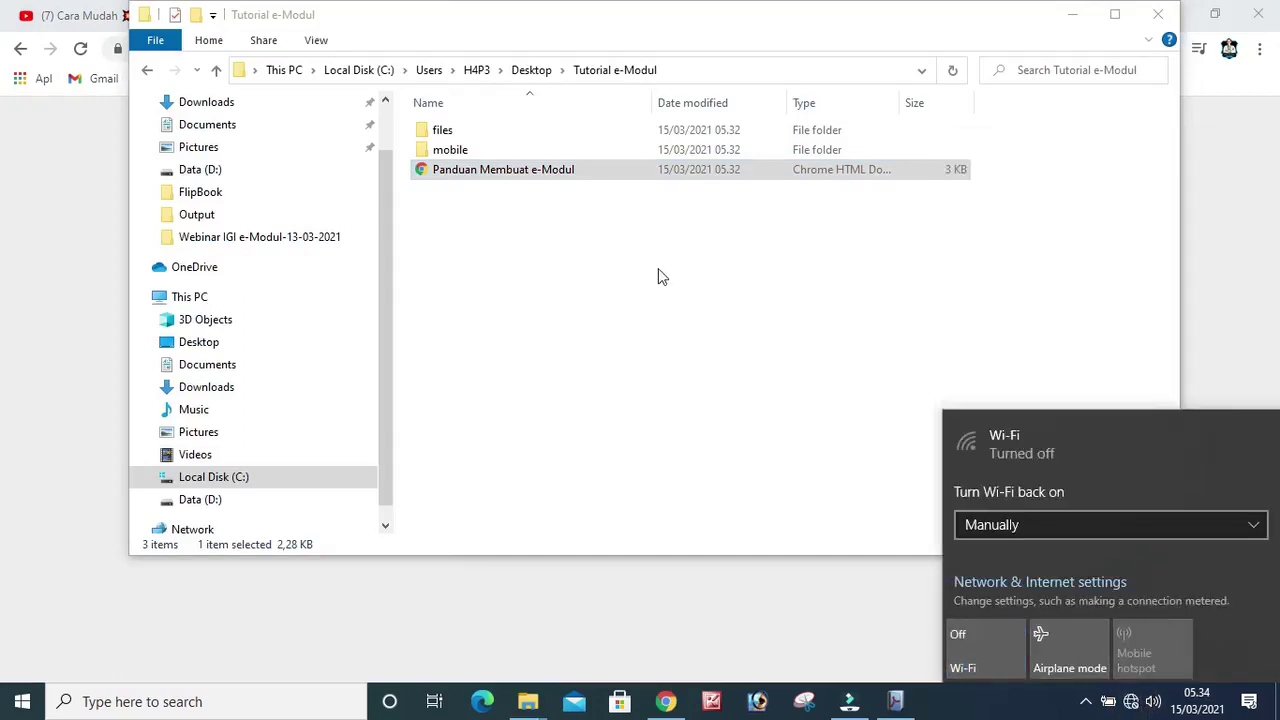
click(658, 268)
click(473, 180)
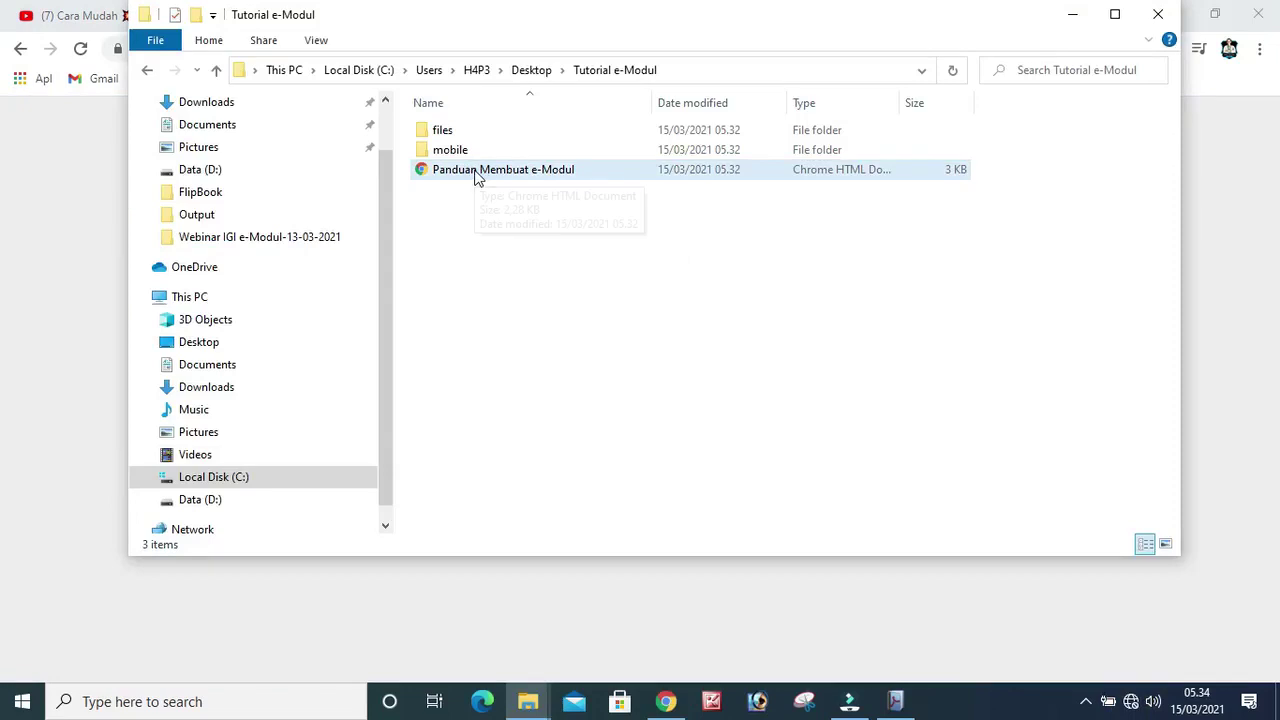
double_click(475, 172)
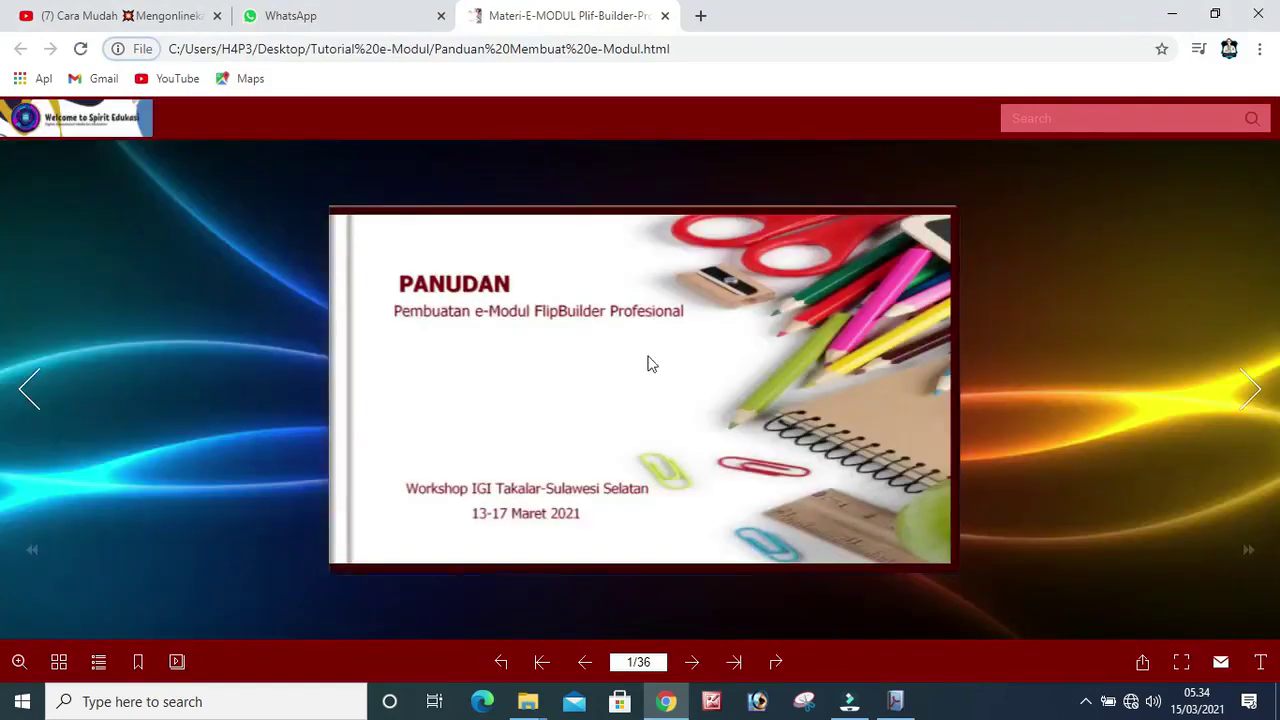
- Test the embedded videos on pages 2 and 6 of the flipbook while offline, closing the book's tab at the end
click(669, 370)
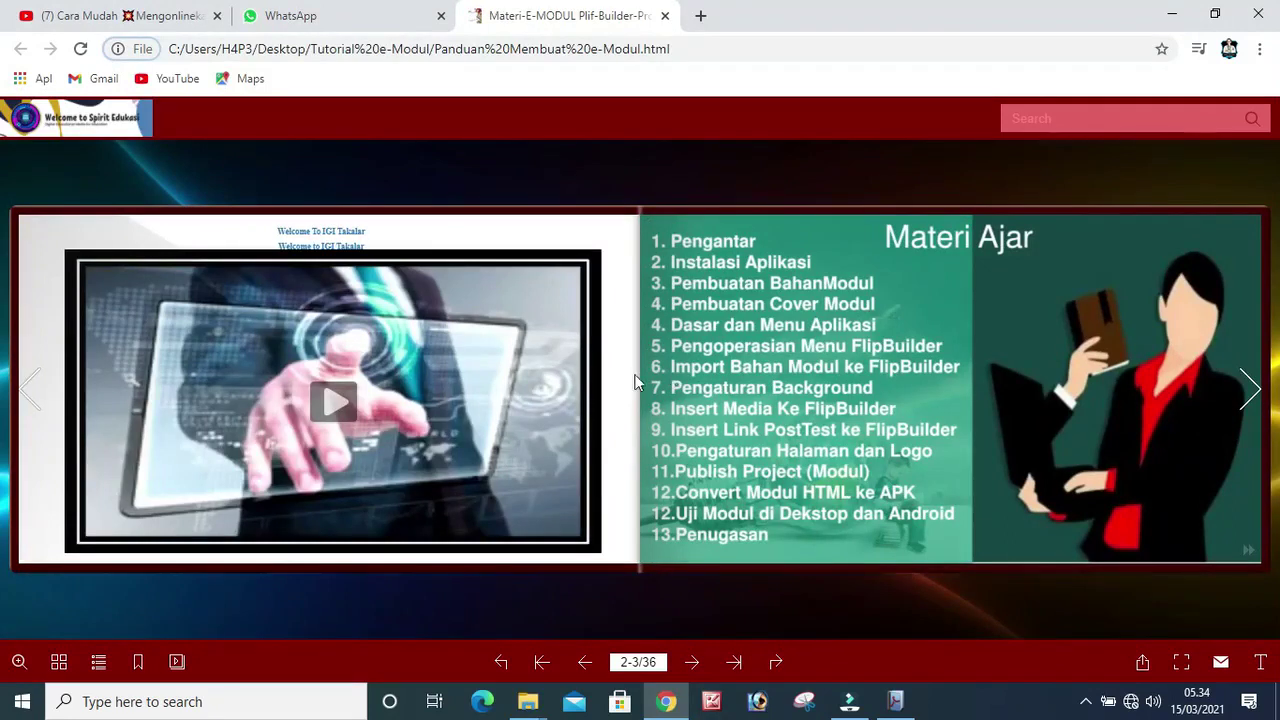
click(364, 415)
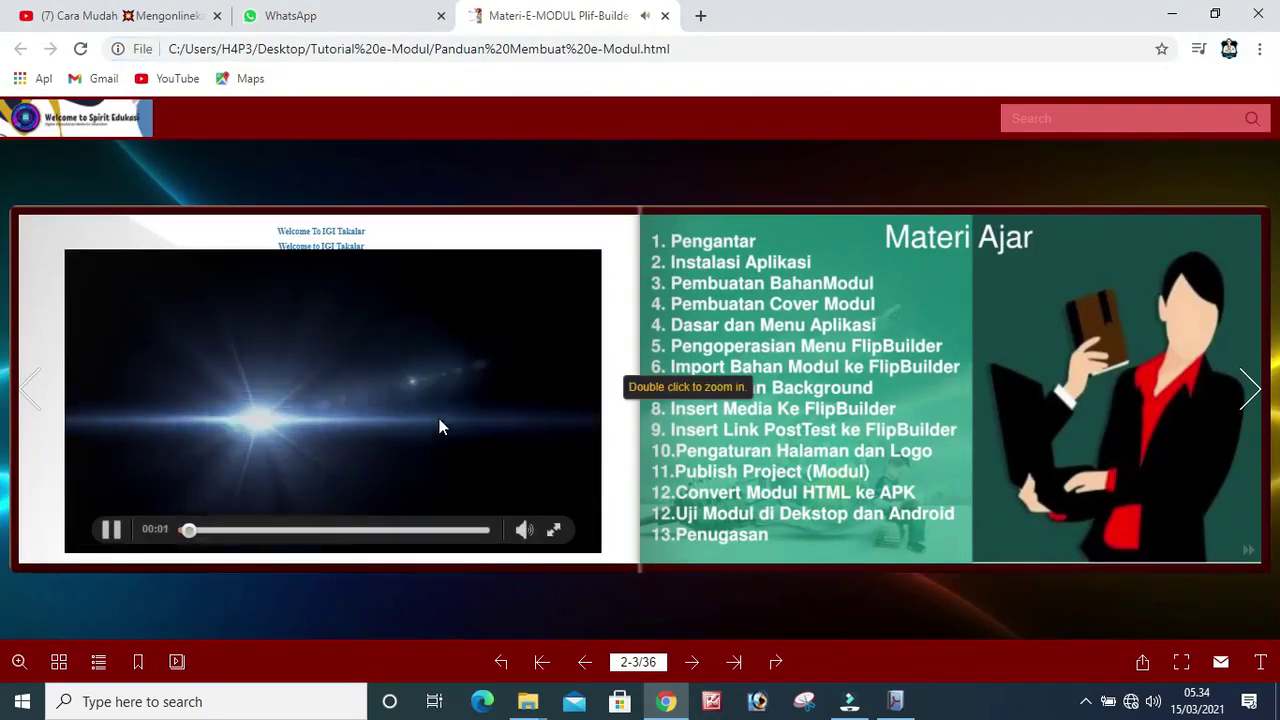
click(110, 530)
key(Right)
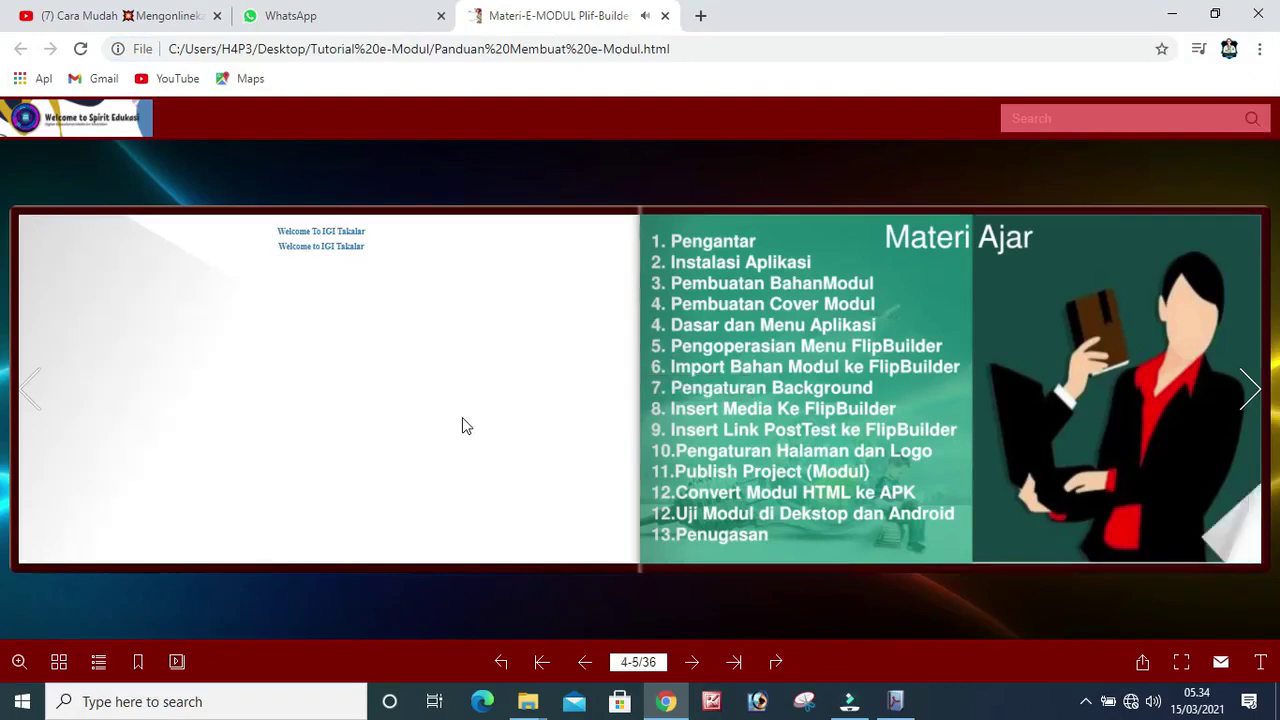
key(Right)
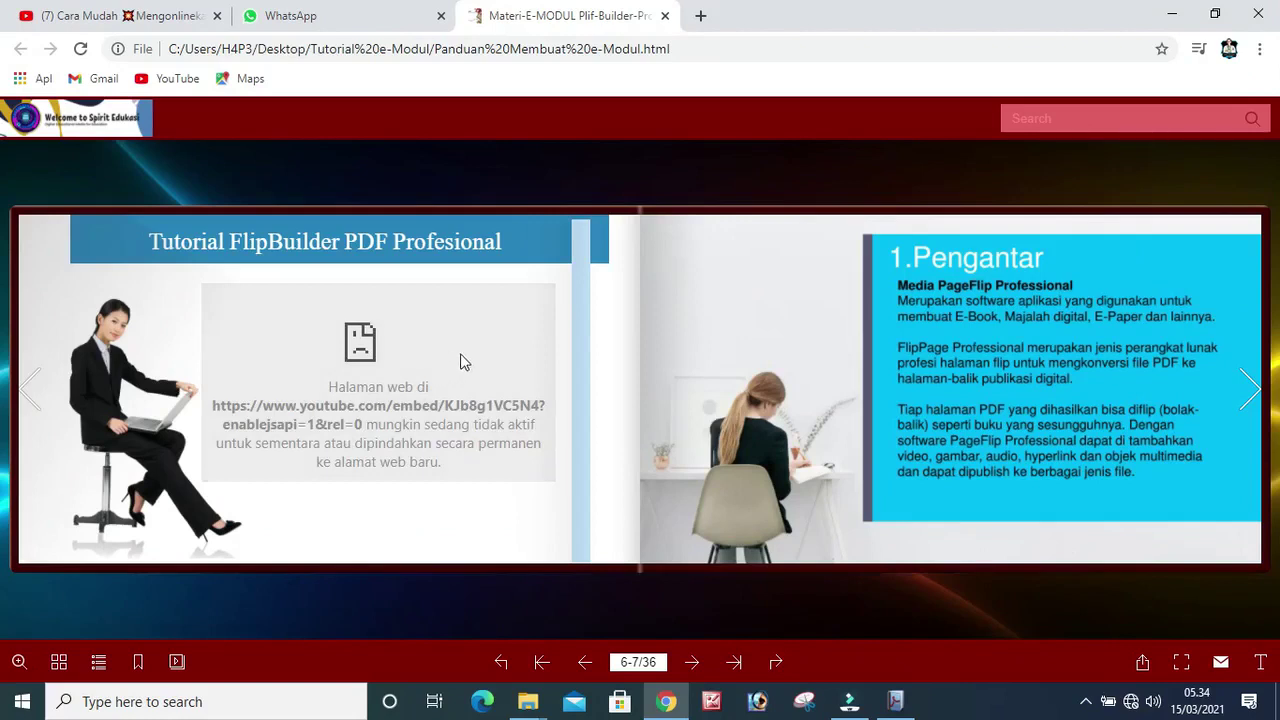
key(ctrl+w)
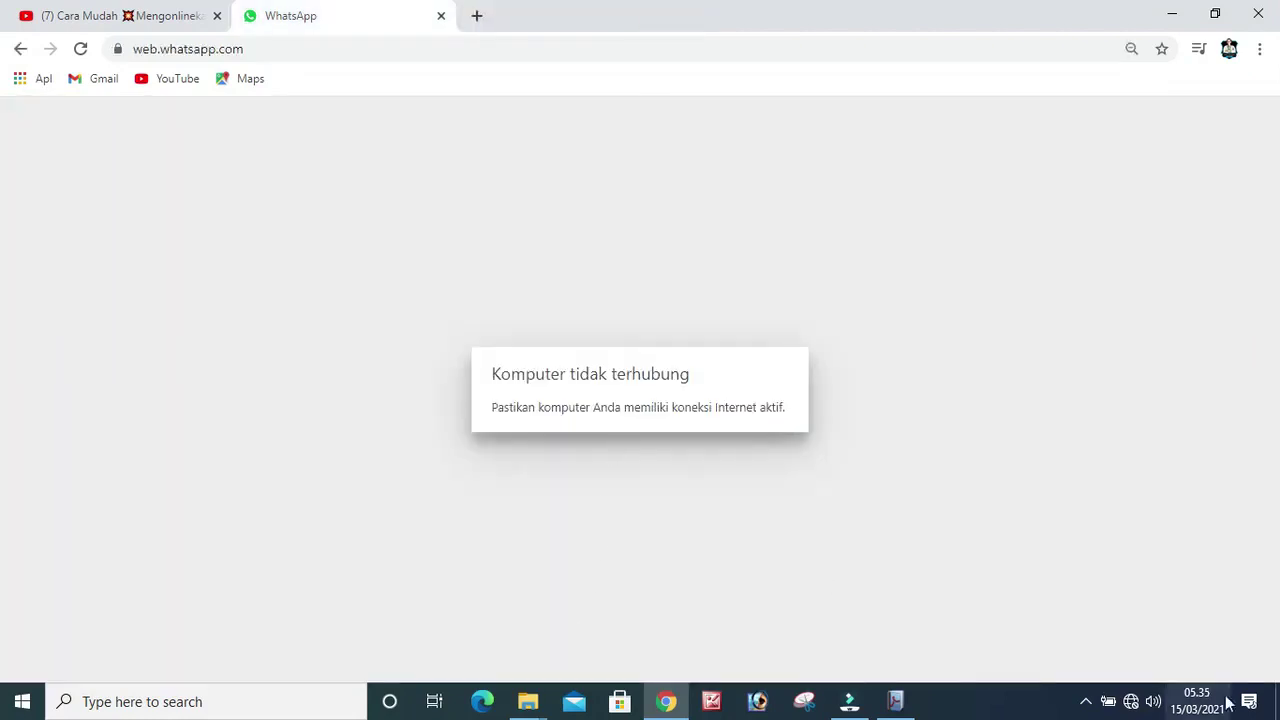
- Turn Wi-Fi back on and show the Desktop folder that holds Tutorial e-Modul in File Explorer
click(1130, 702)
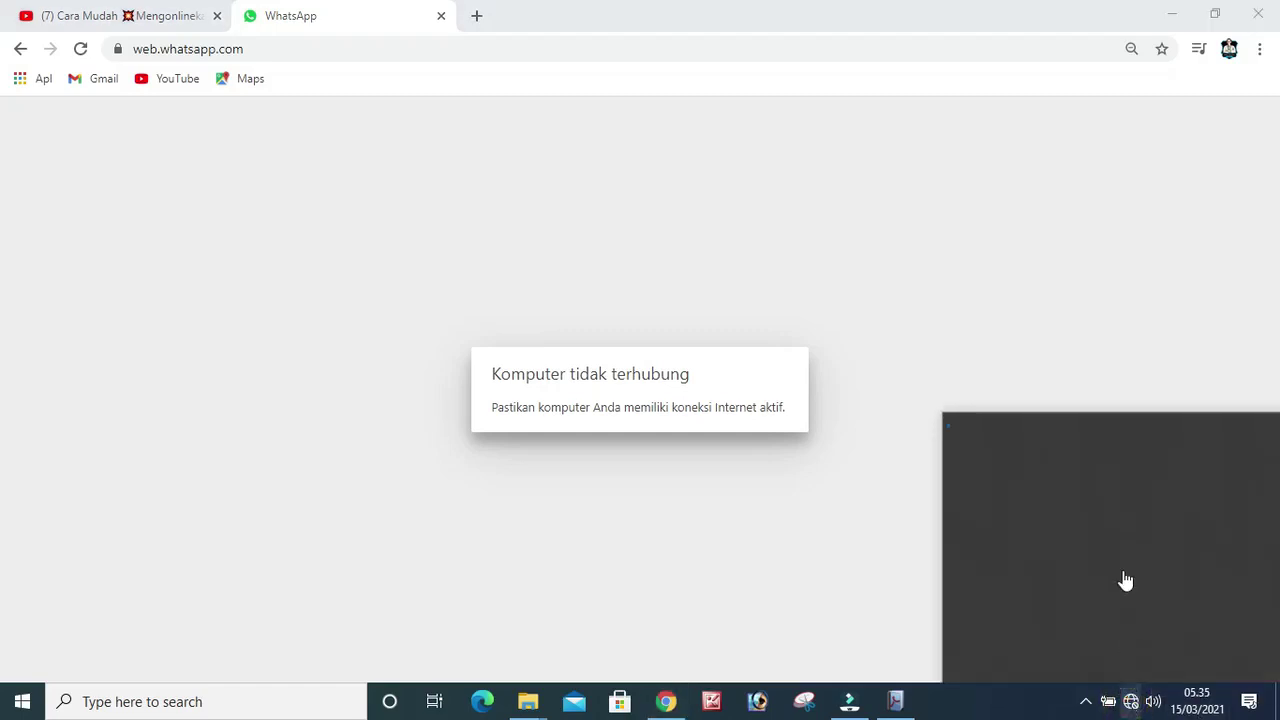
click(972, 651)
click(528, 701)
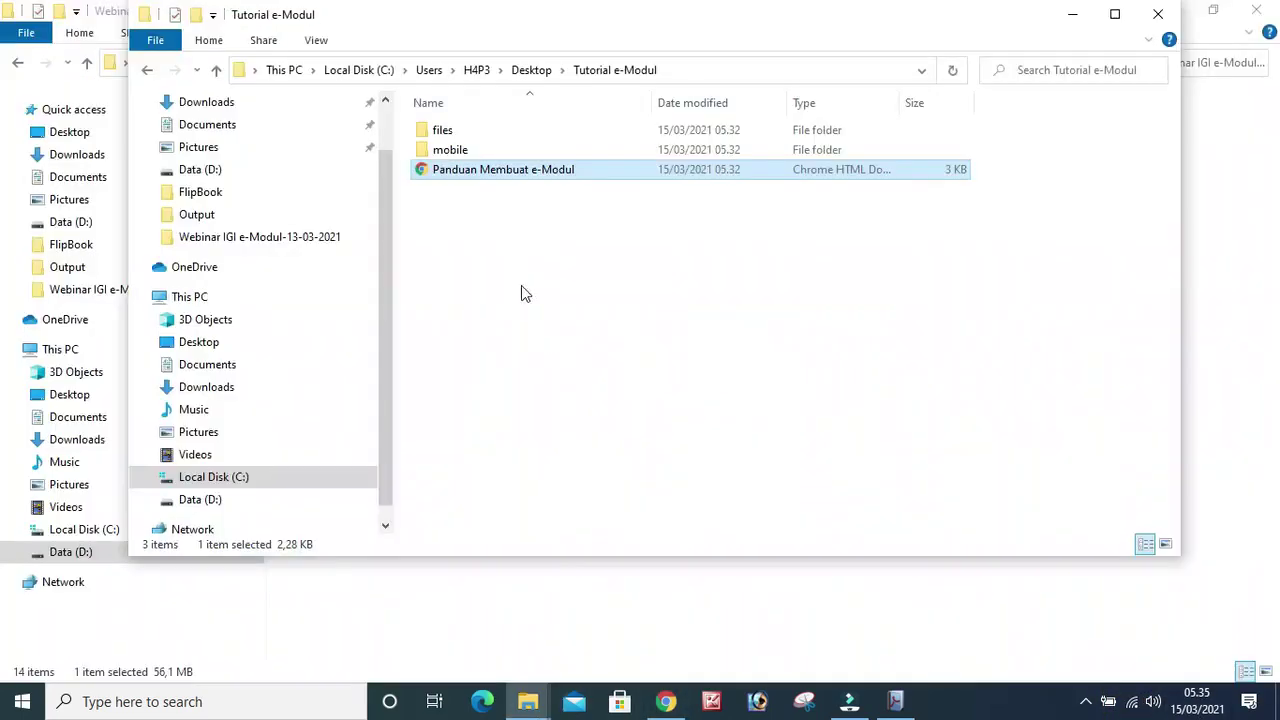
click(521, 285)
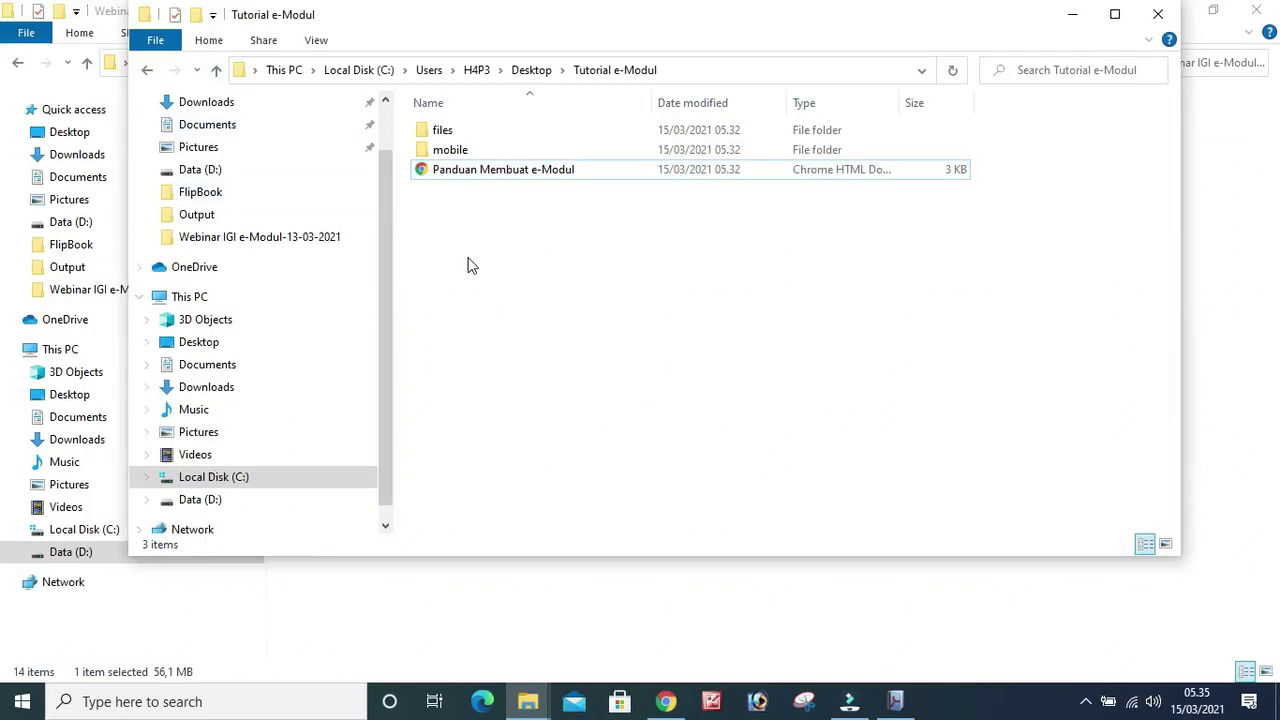
click(216, 71)
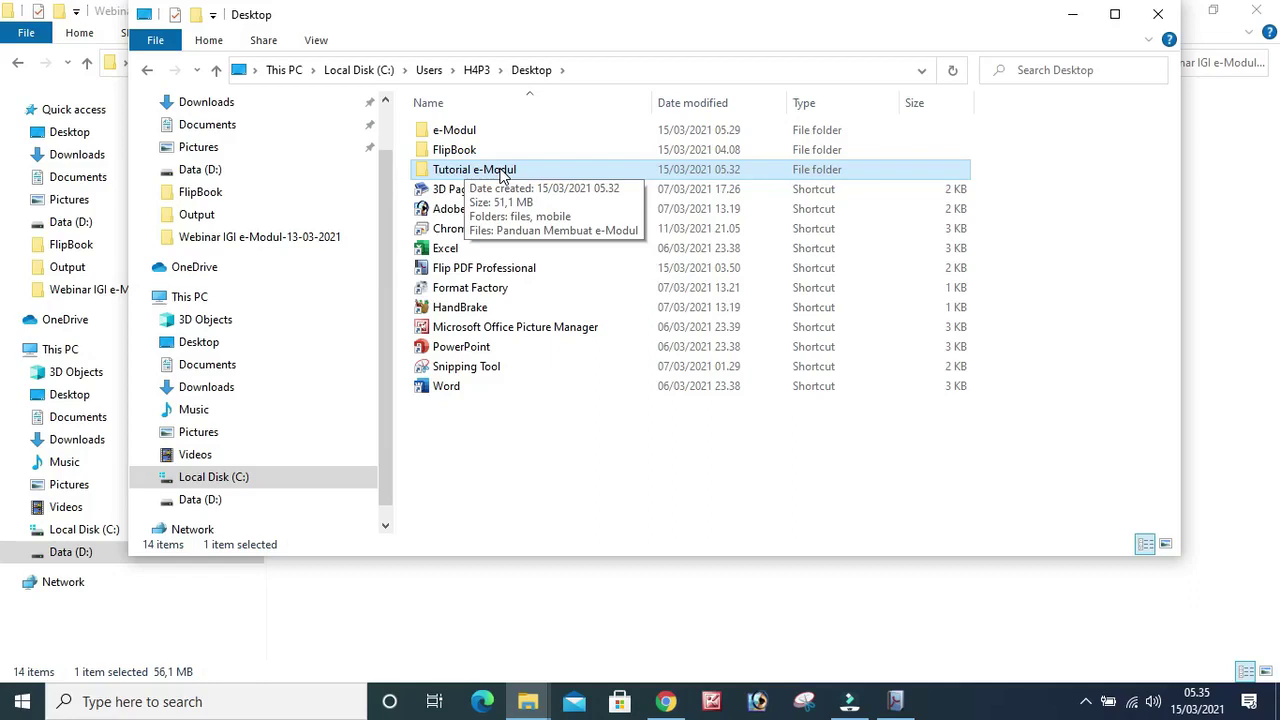
click(582, 428)
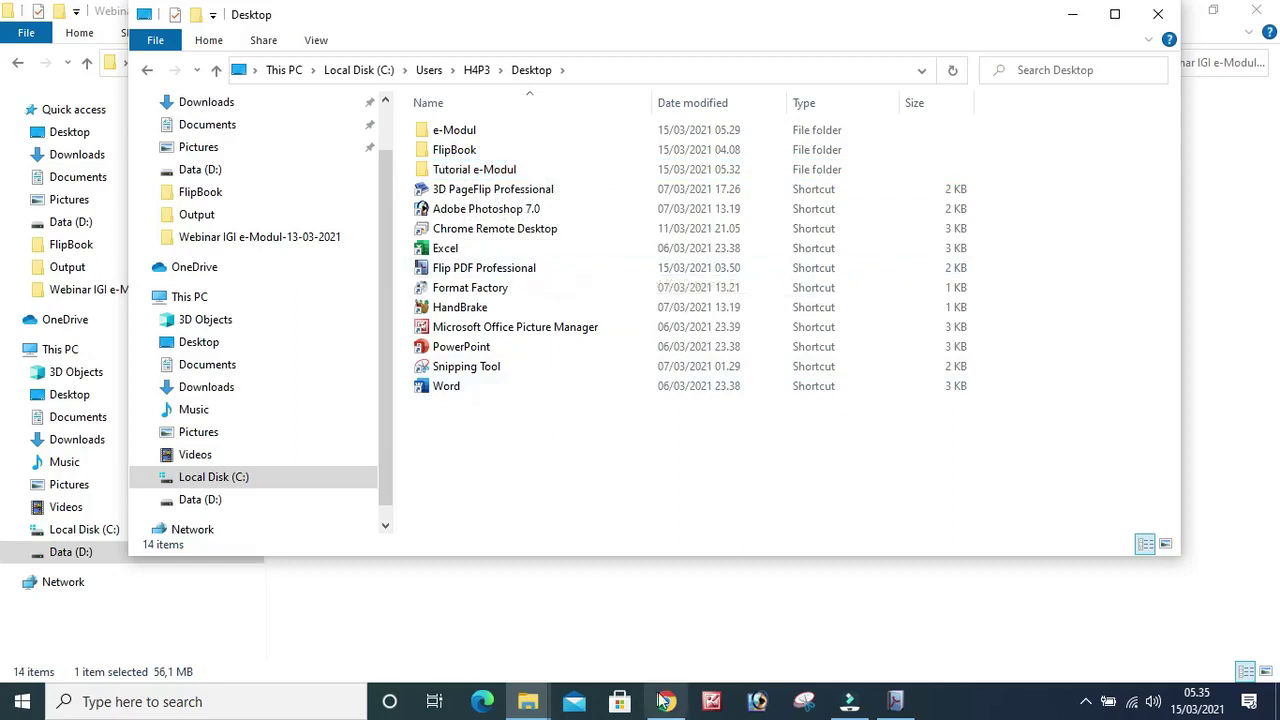
- Switch to Microsoft Edge and open Google Drive, checking the Desktop folder in File Explorer before returning to Drive
mouse_move(665, 707)
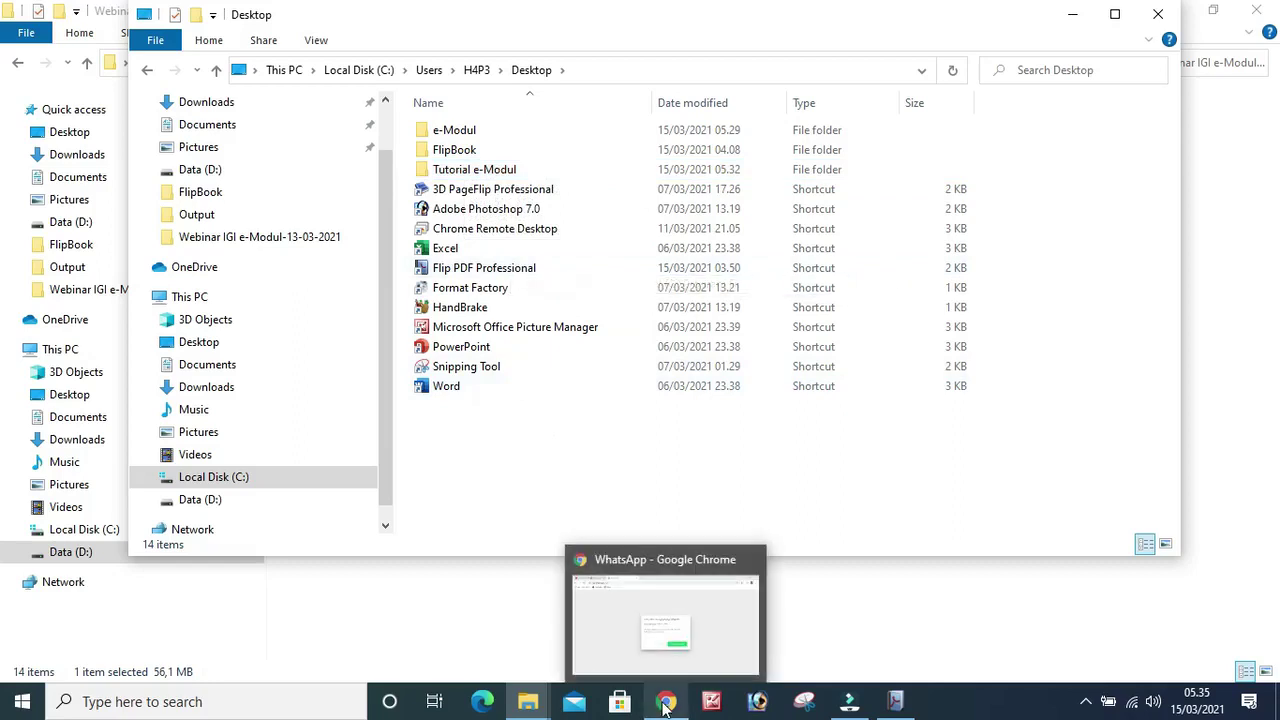
click(483, 703)
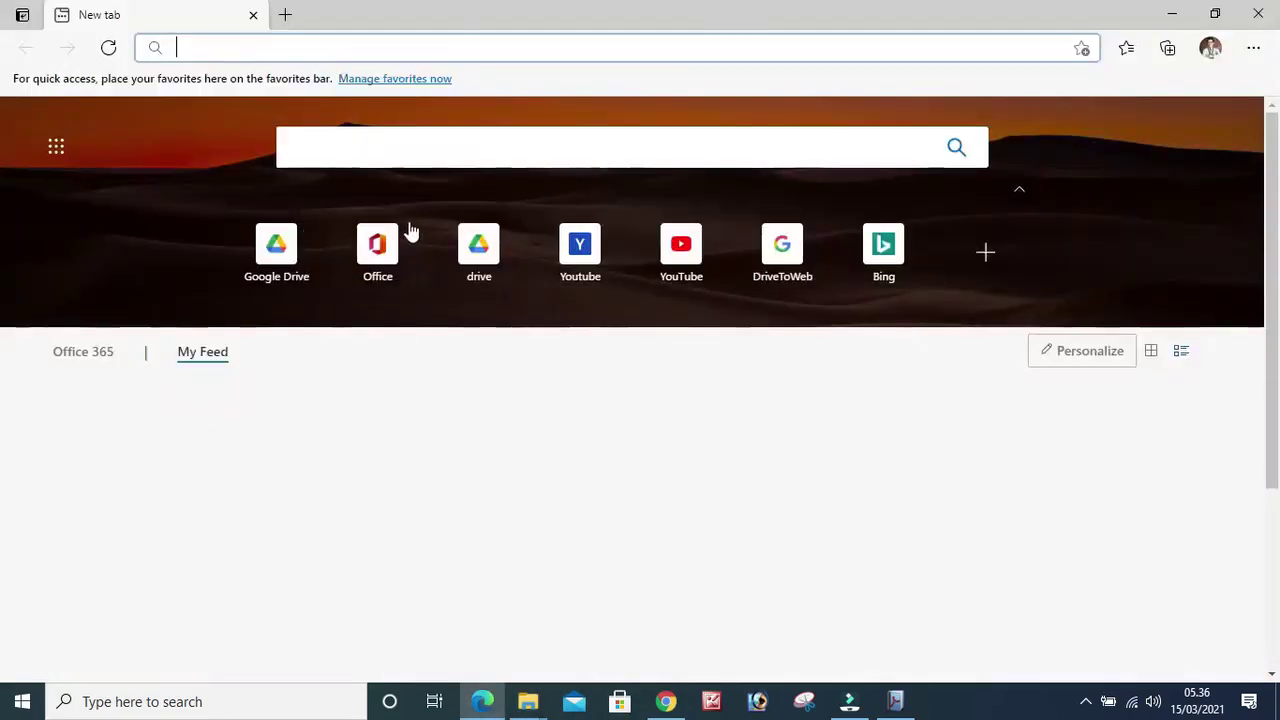
click(474, 249)
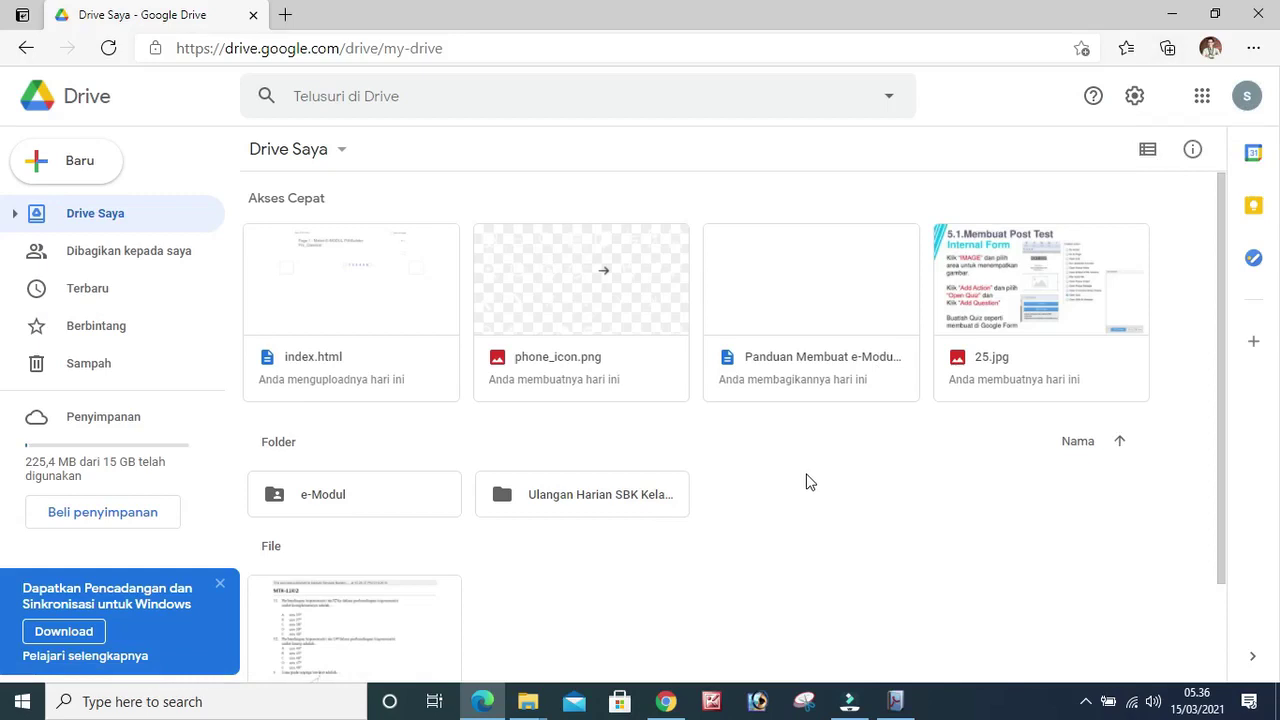
click(530, 704)
click(628, 625)
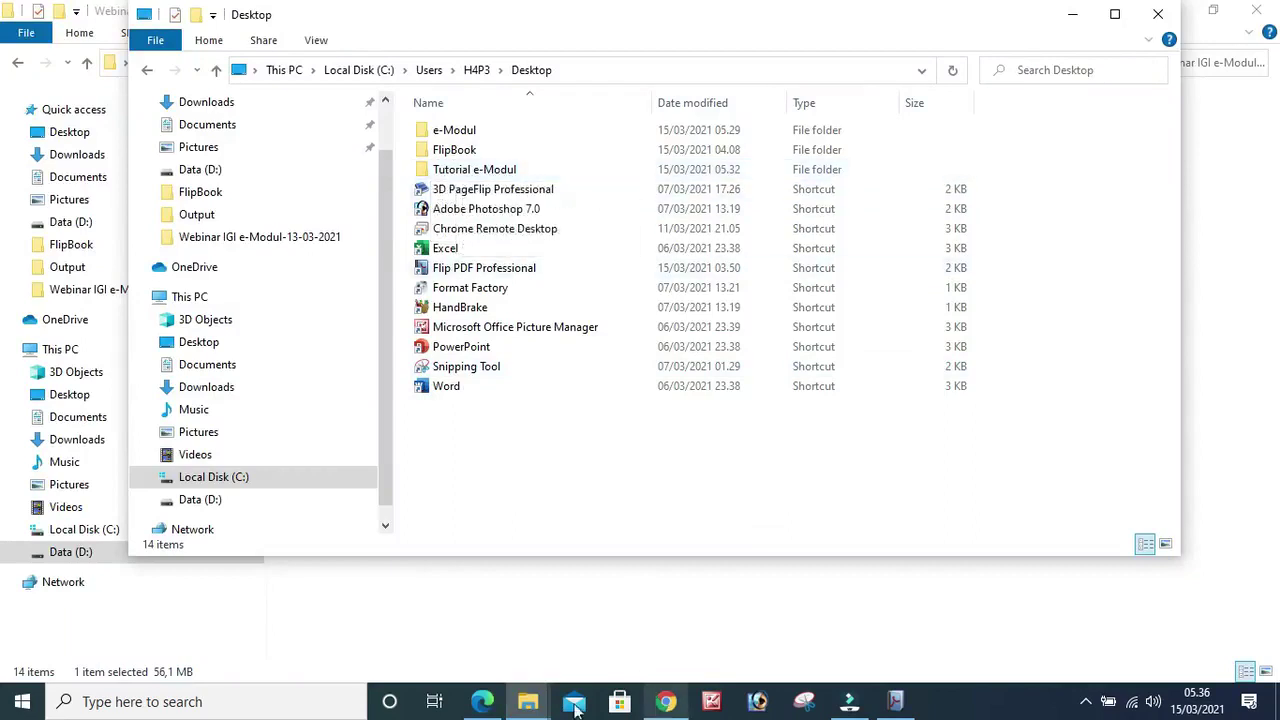
click(490, 697)
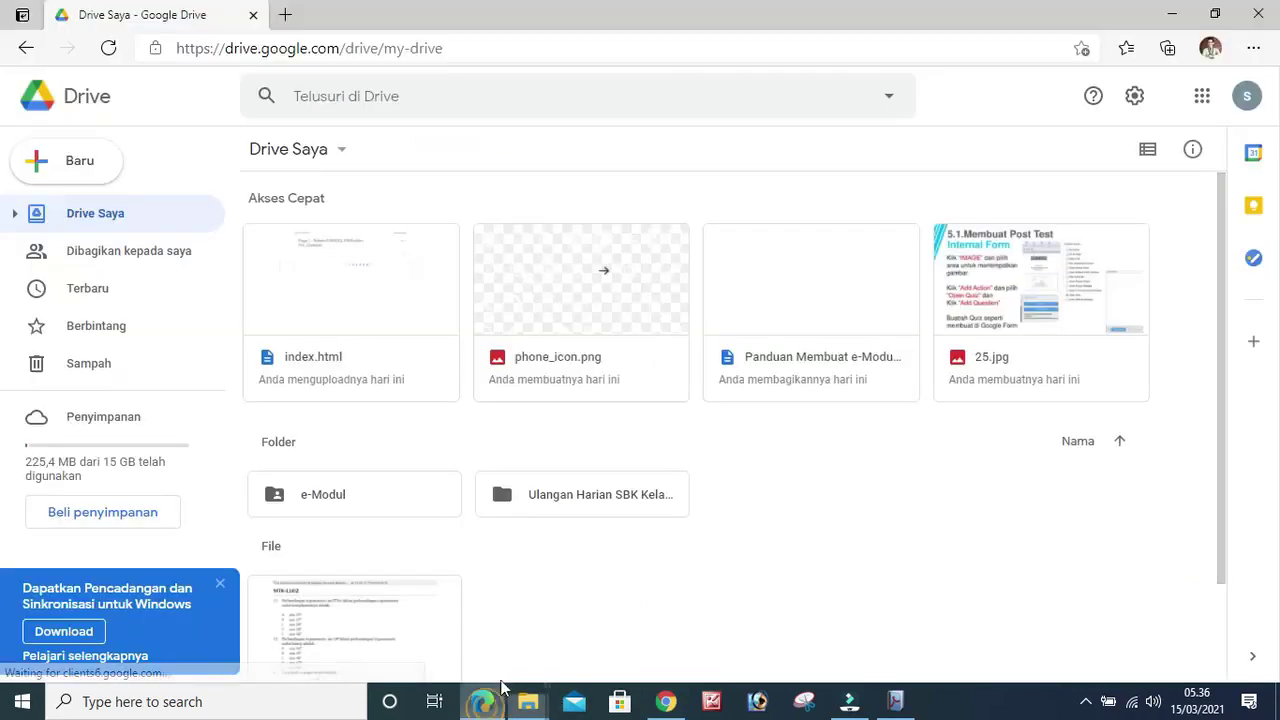
- Upload the Tutorial e-Modul folder from the Desktop to Drive Saya, dismissing the upload notice at the end
right_click(770, 460)
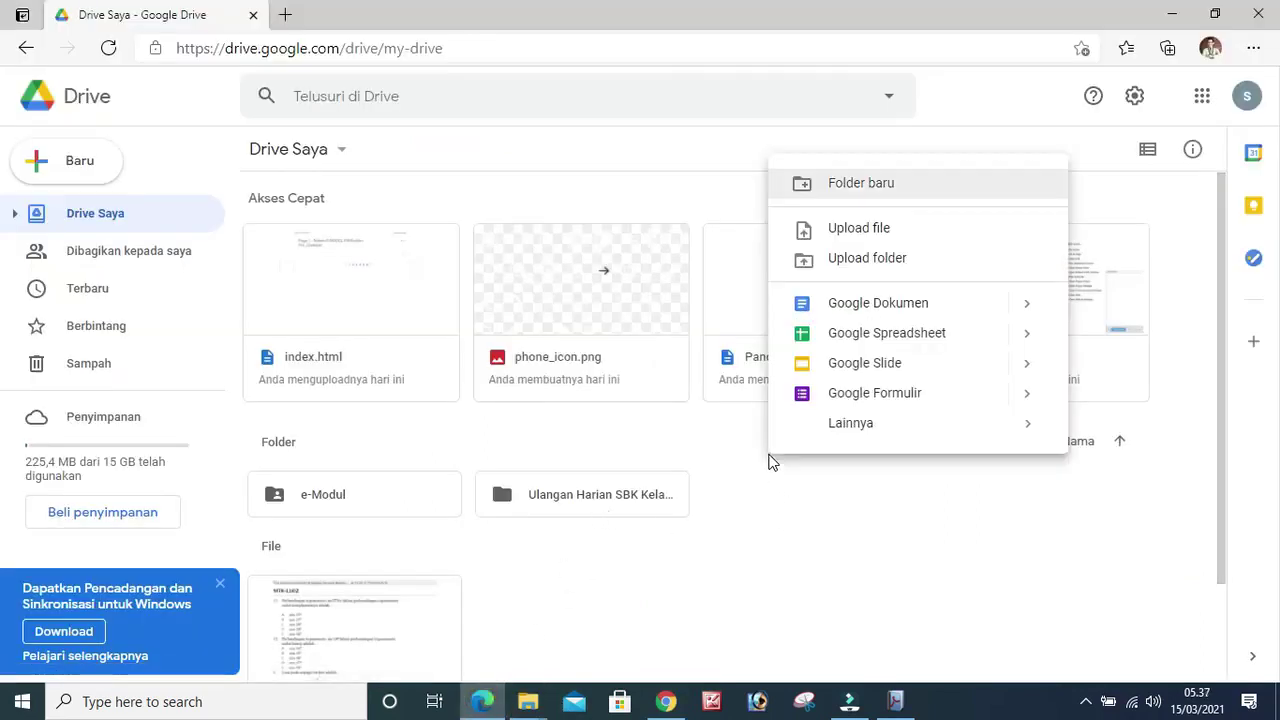
click(857, 262)
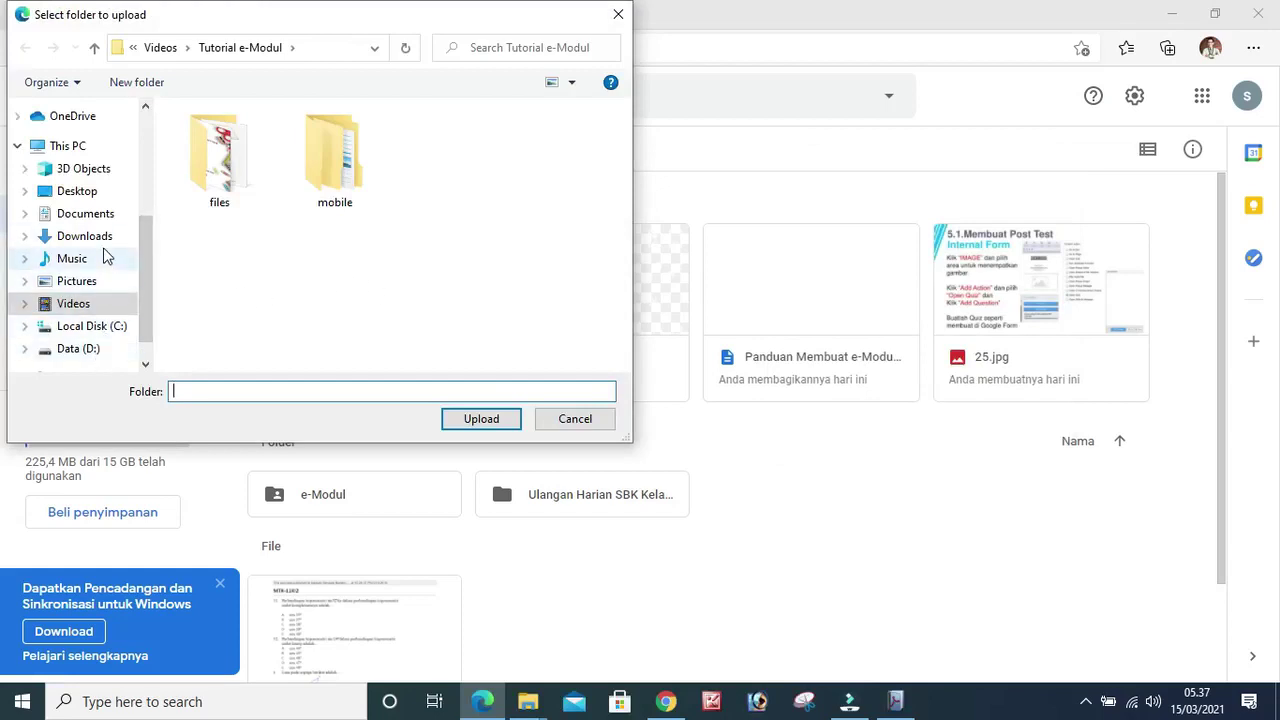
click(84, 194)
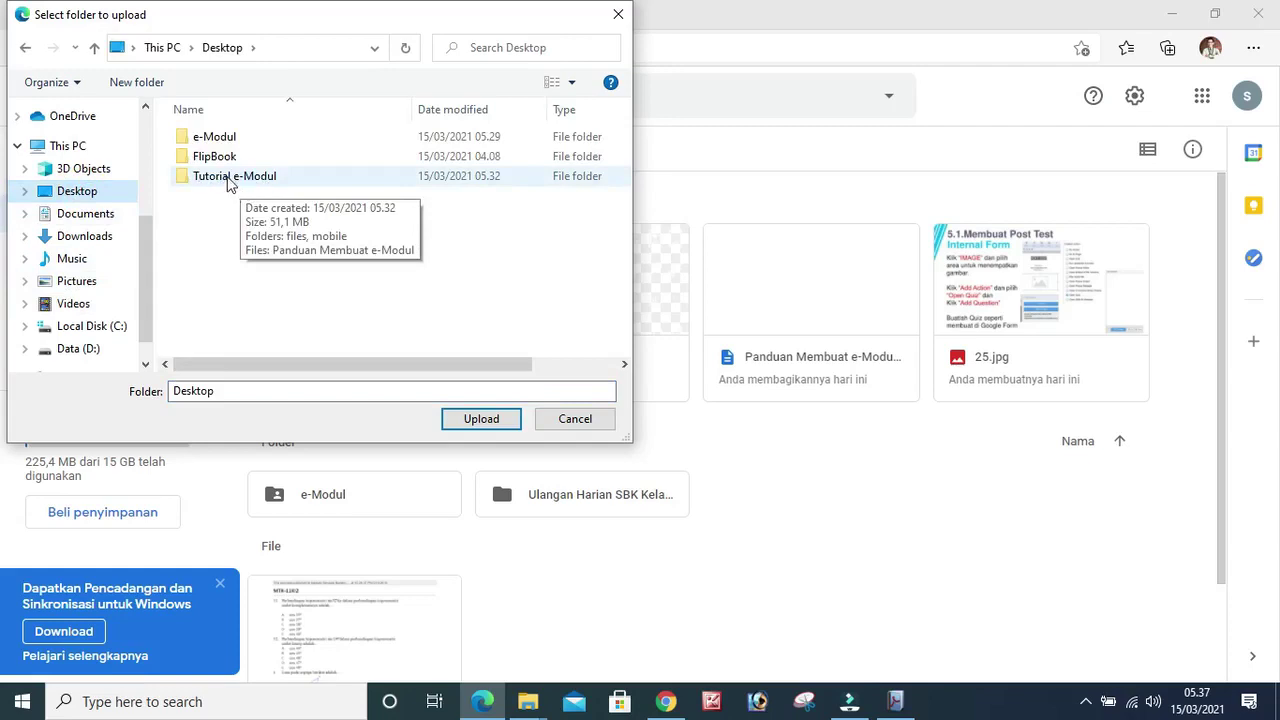
click(228, 178)
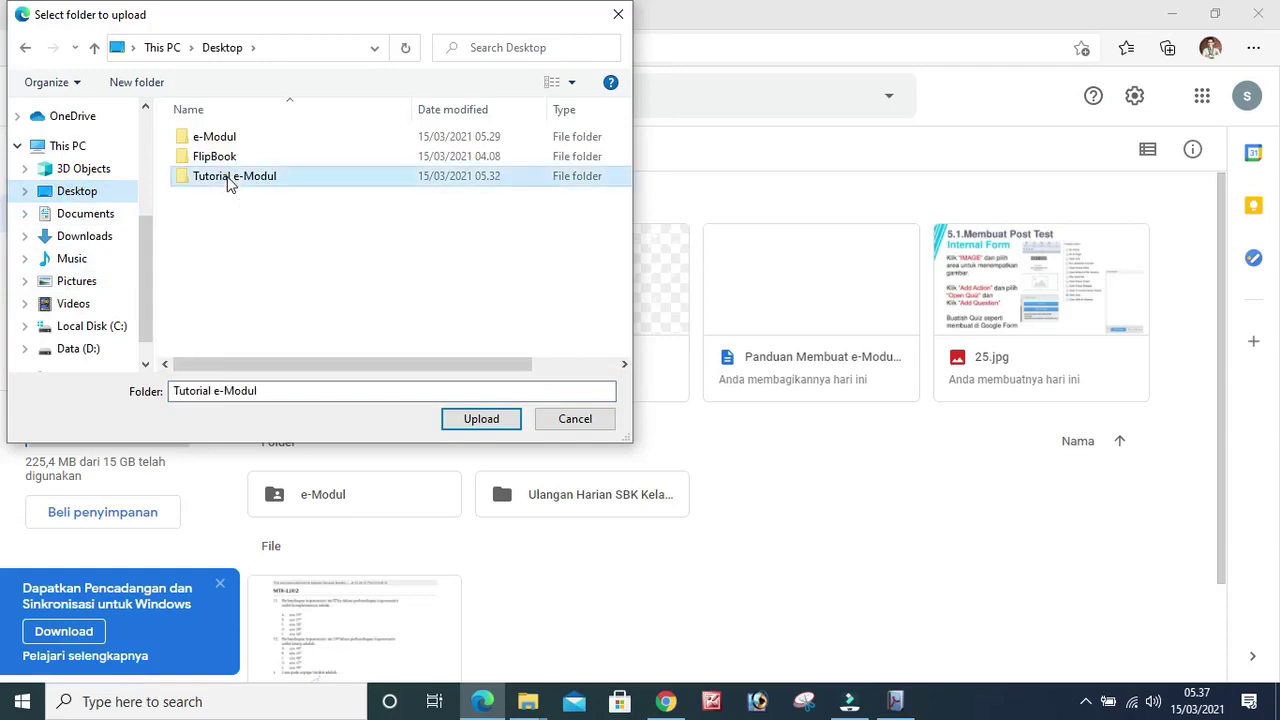
click(479, 422)
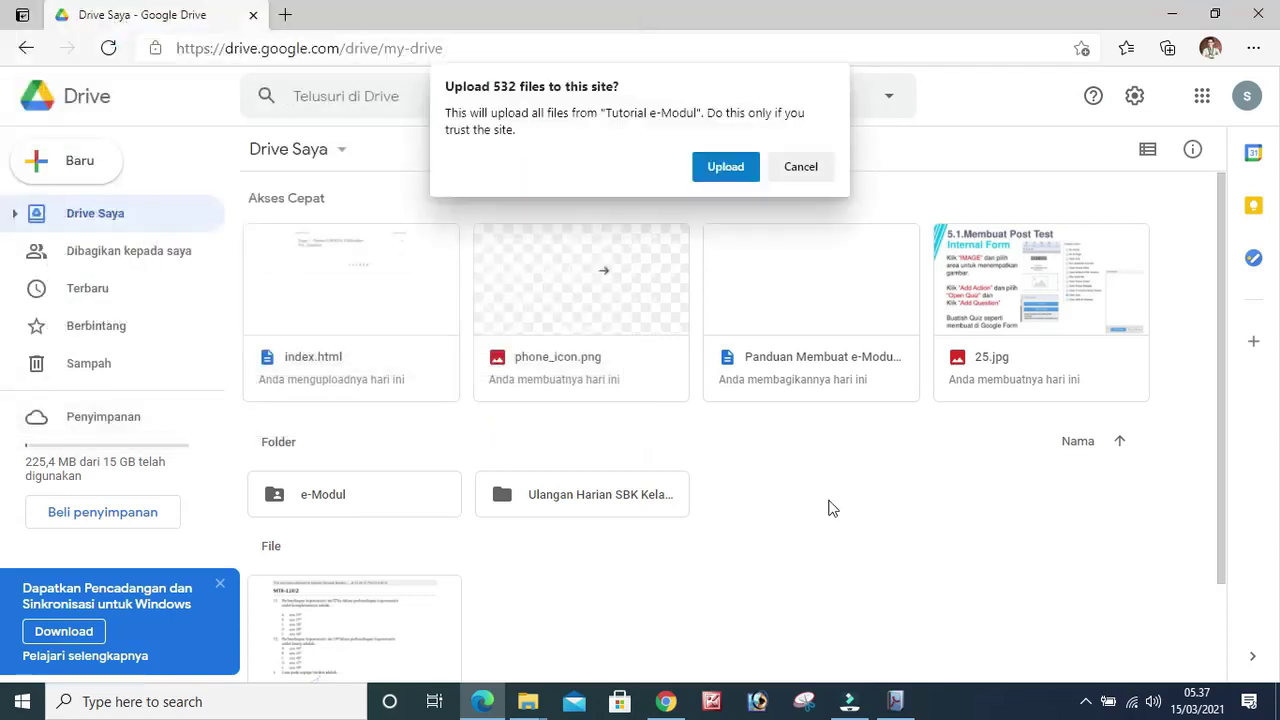
click(724, 168)
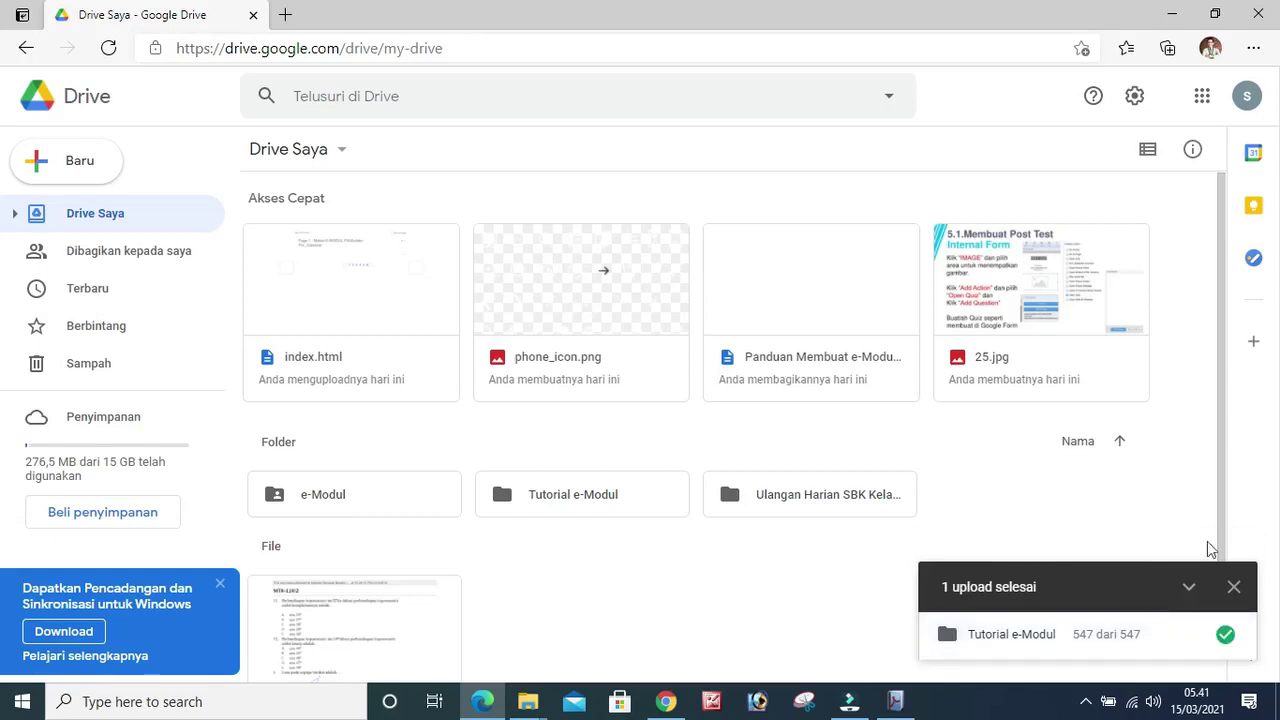
click(1234, 587)
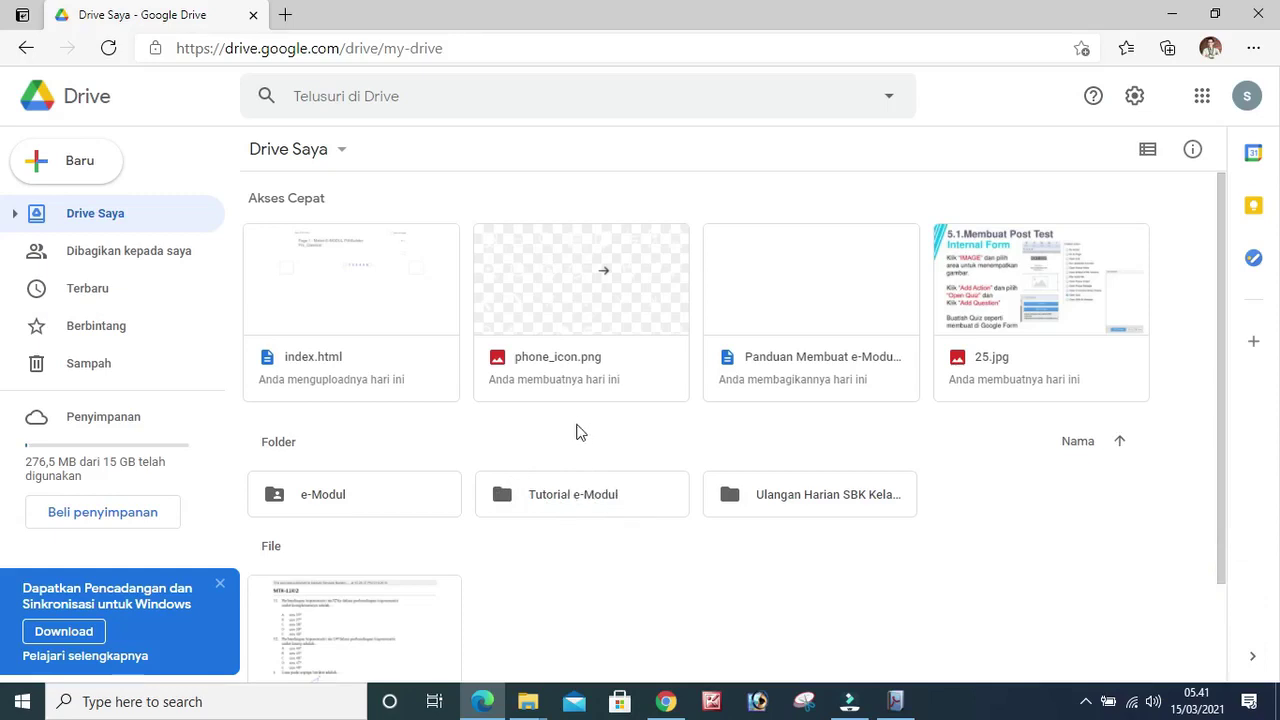
- Share the Tutorial e-Modul folder on Drive with "Siapa saja yang memiliki link" and copy its link
right_click(576, 498)
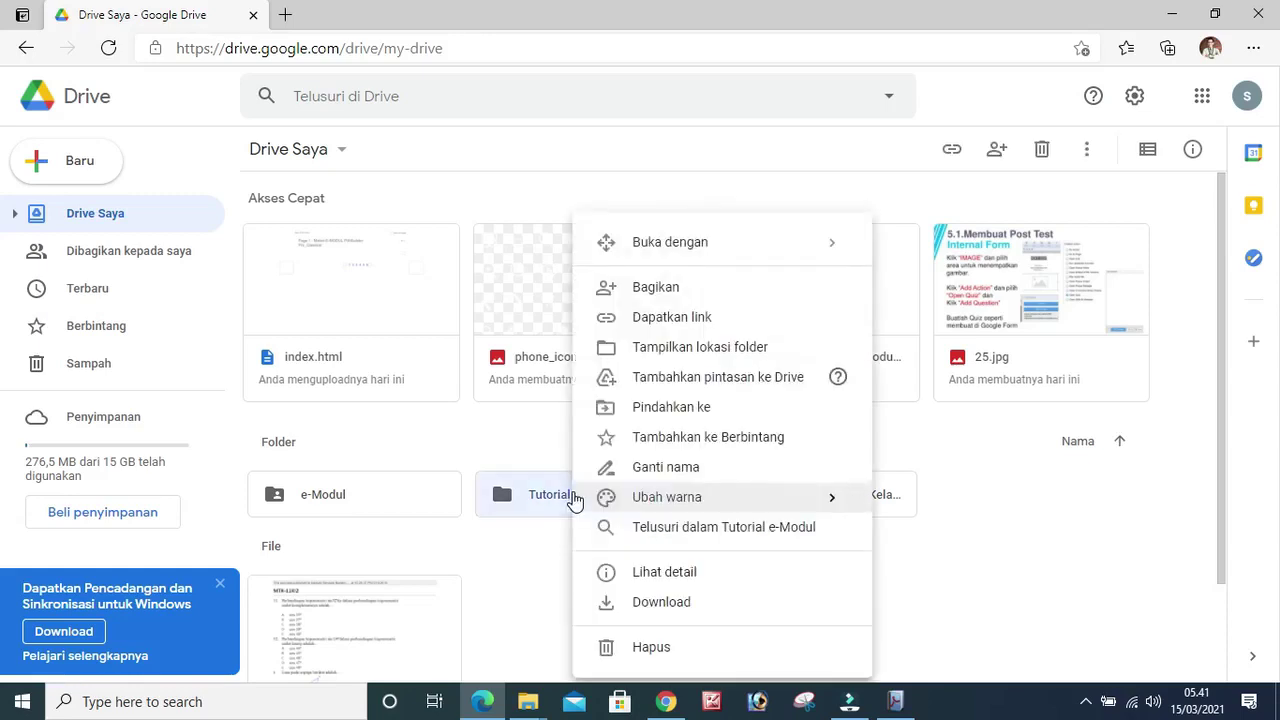
mouse_move(576, 498)
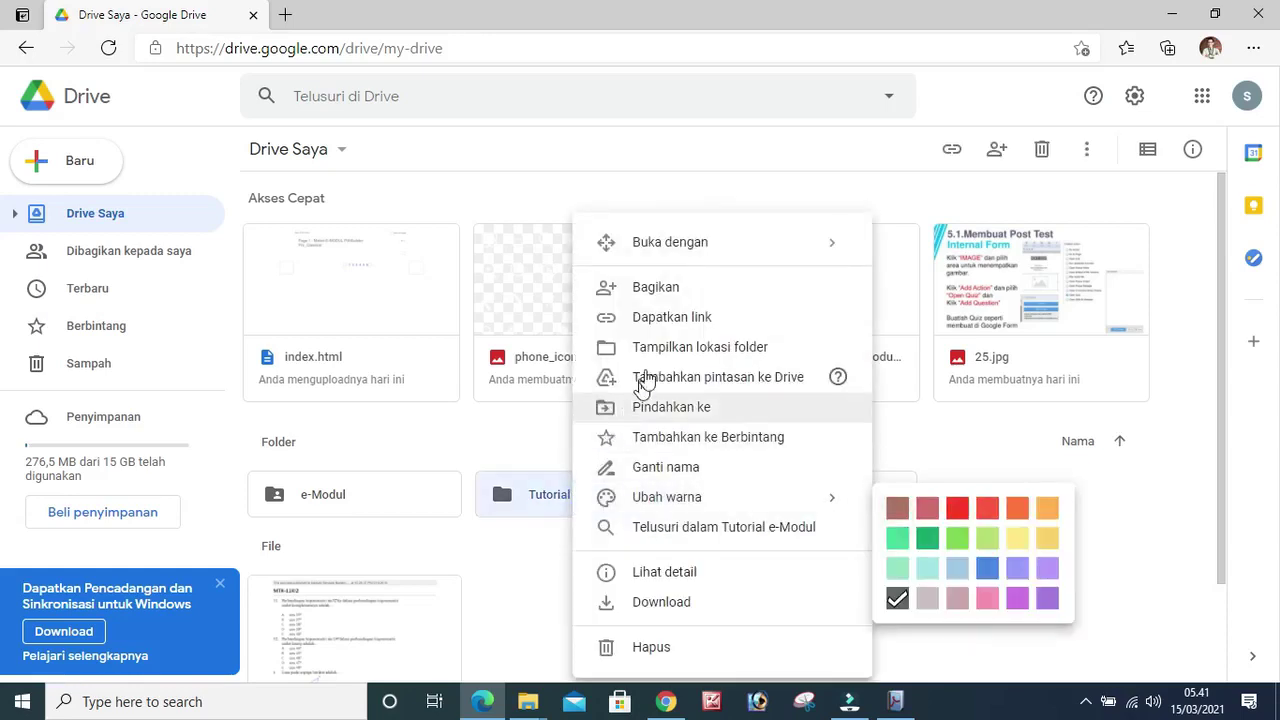
click(656, 292)
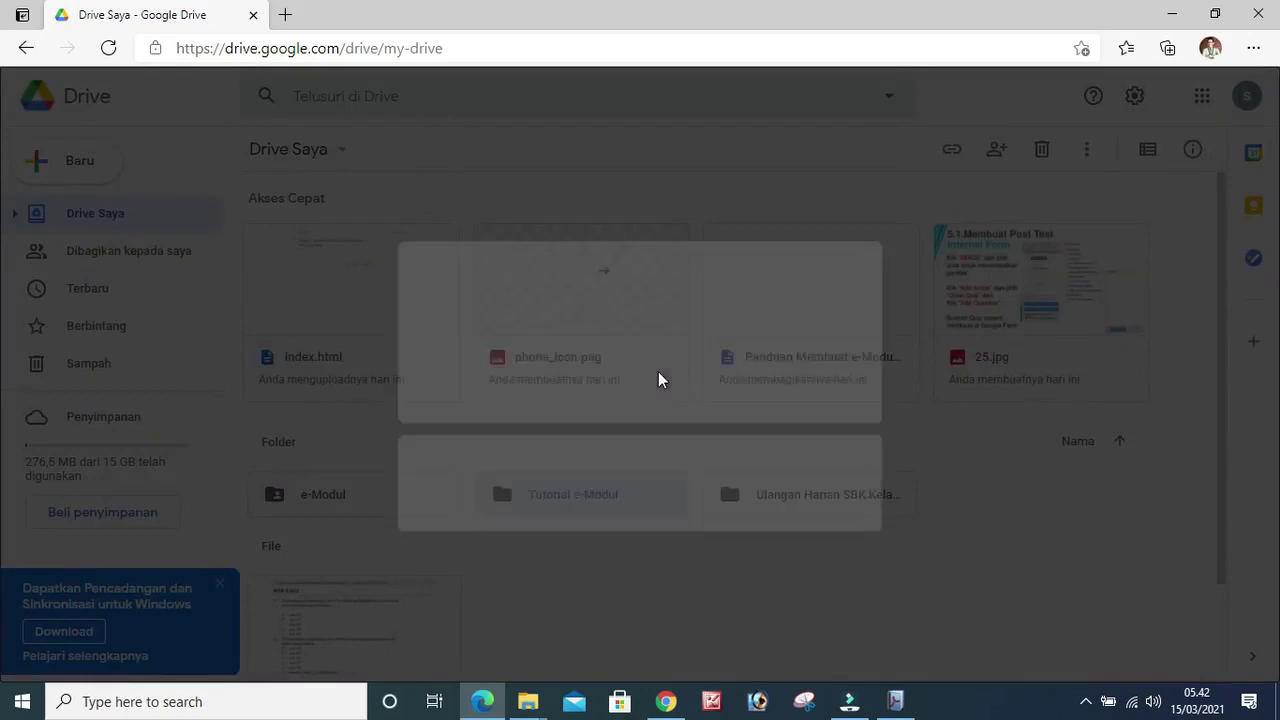
click(558, 465)
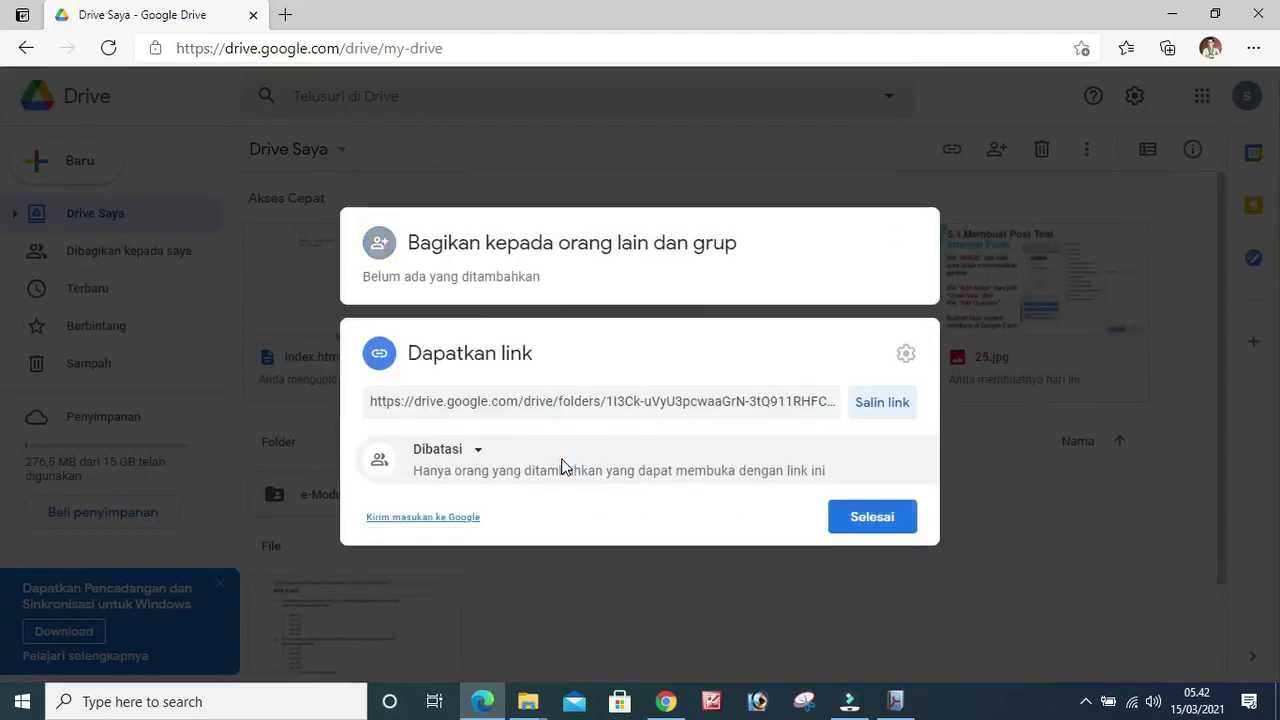
click(480, 457)
click(480, 457)
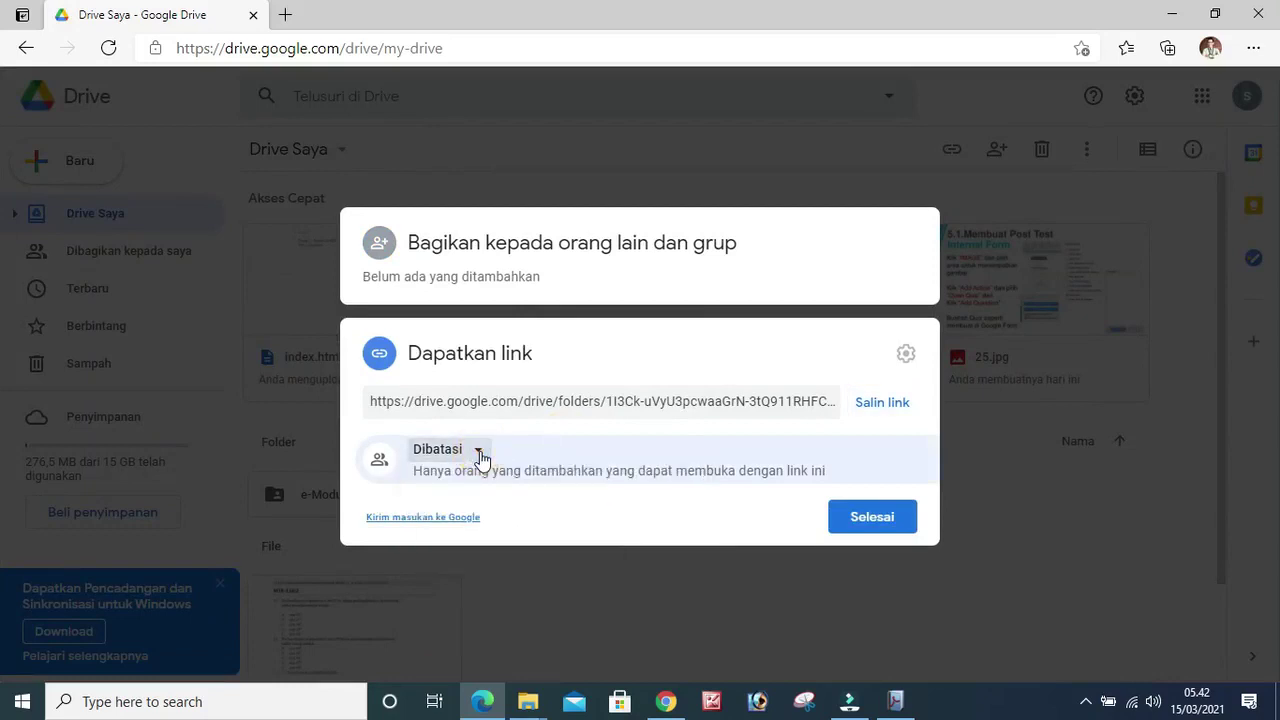
click(479, 456)
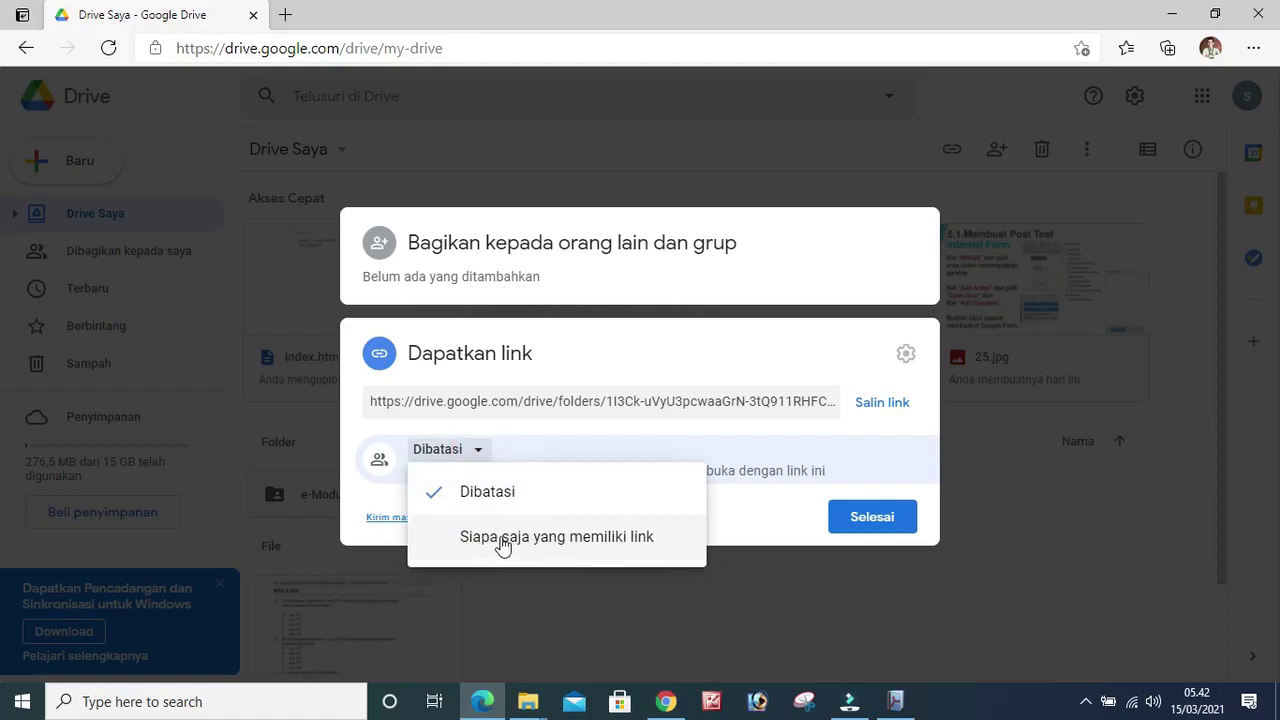
click(502, 543)
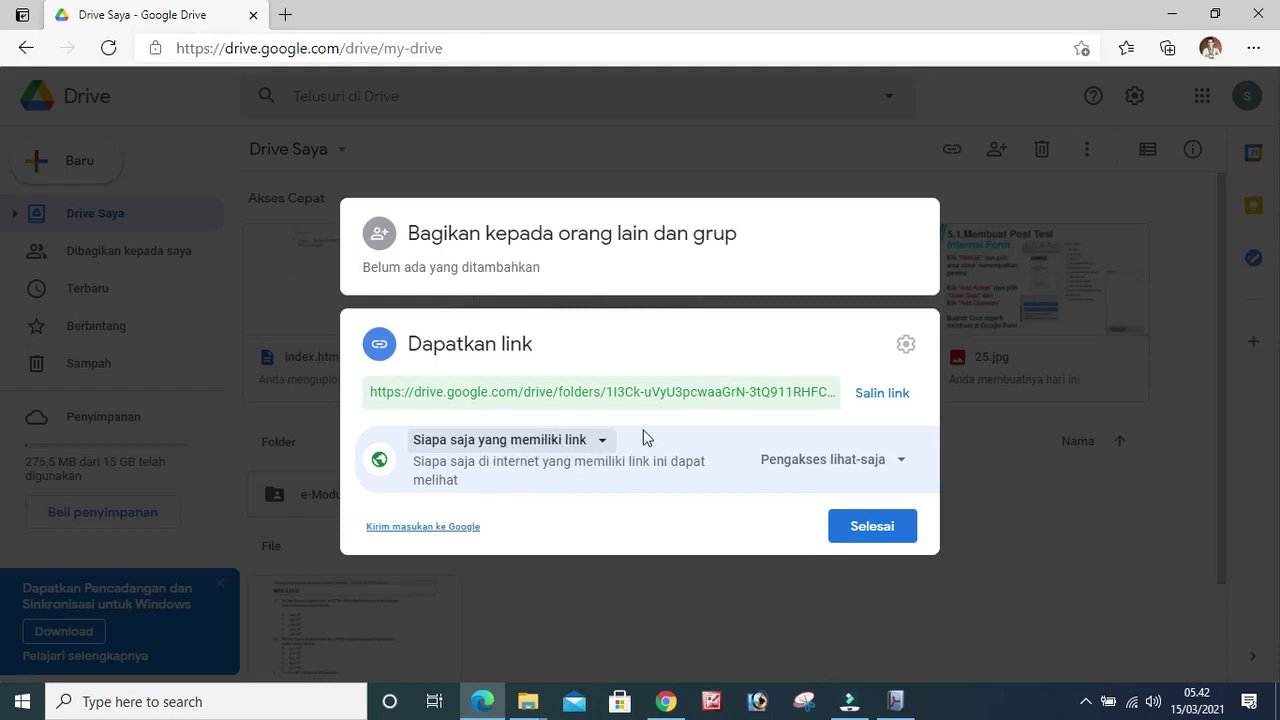
click(879, 397)
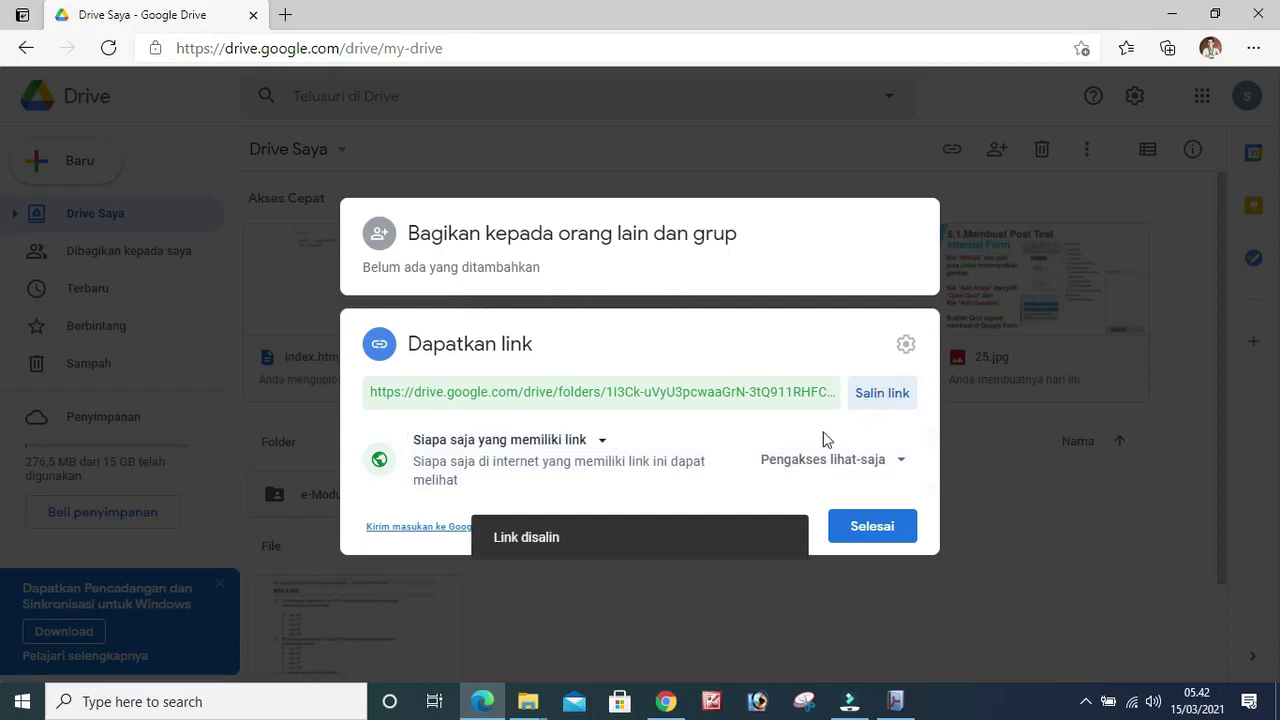
click(873, 530)
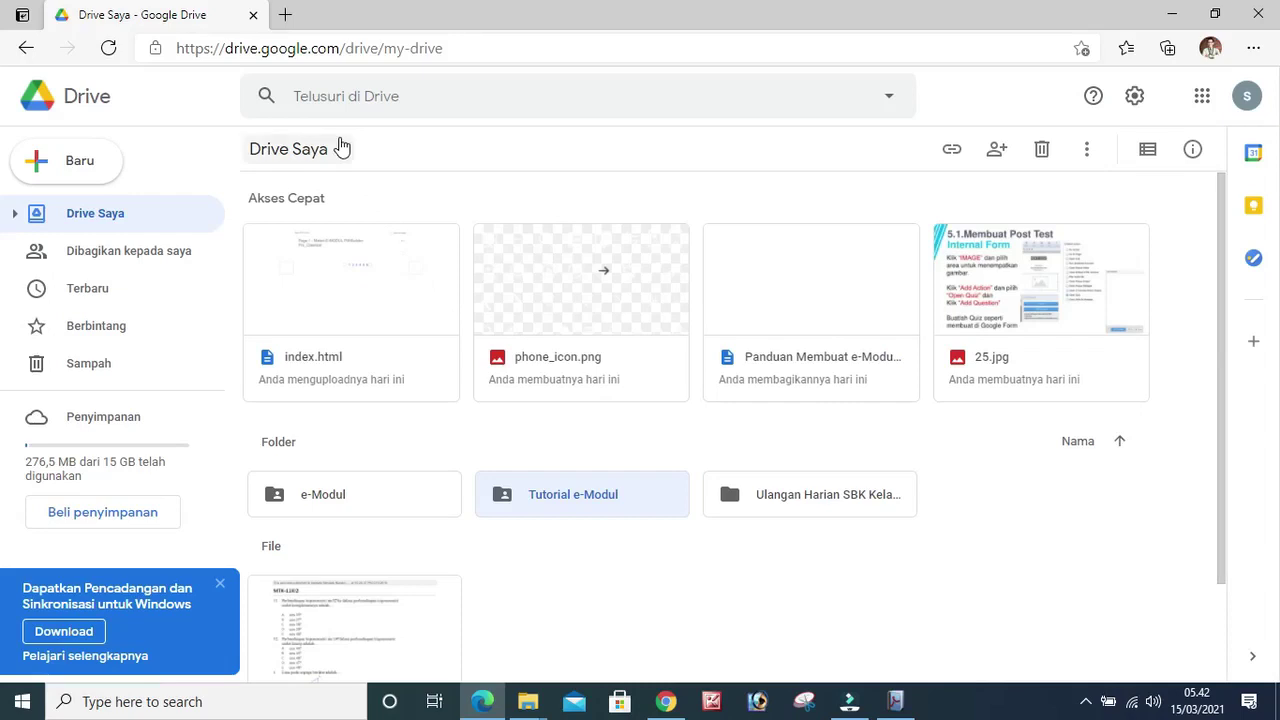
- Open the DriveToWeb site at drv.tw in a new browser tab
click(286, 16)
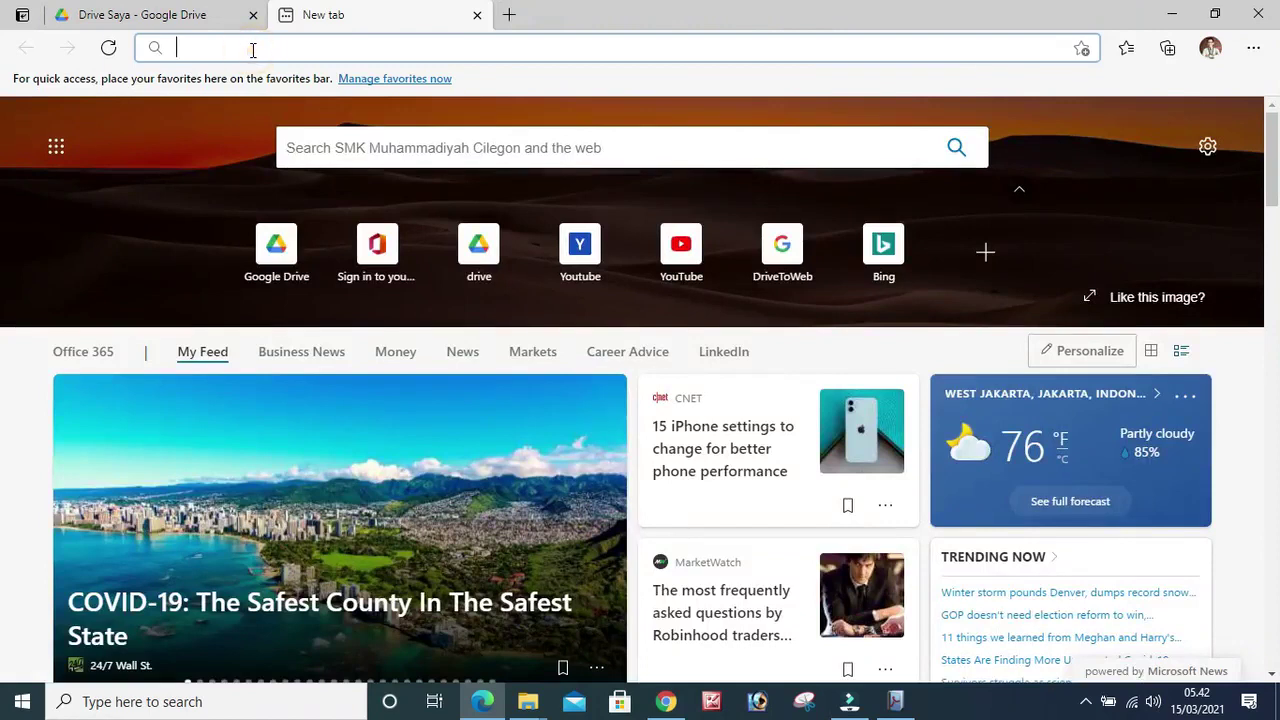
text(drv.tw)
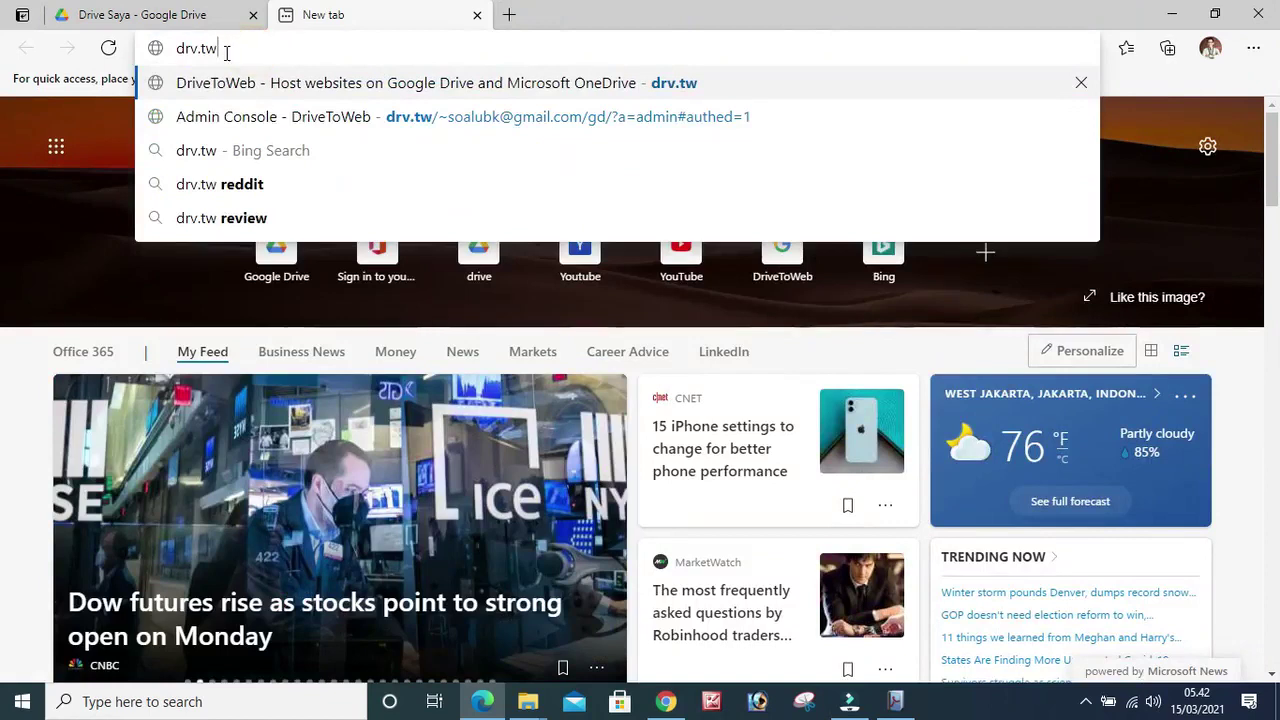
drag(226, 50, 176, 55)
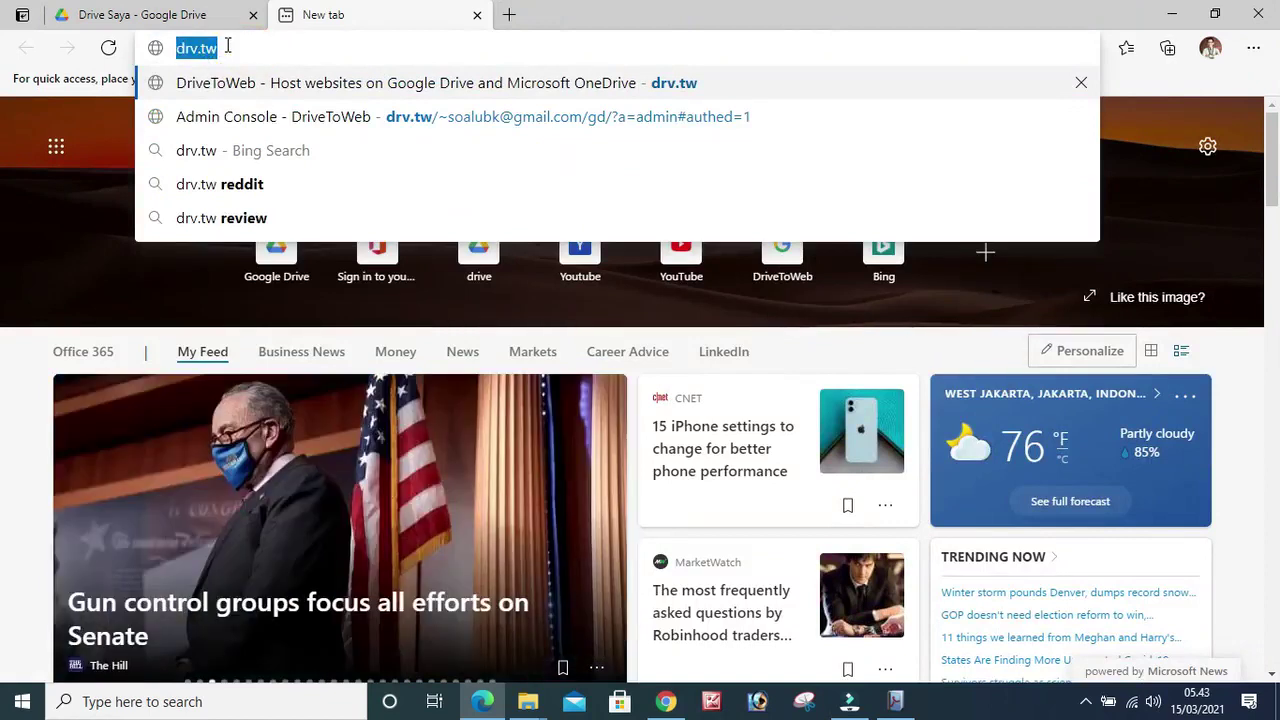
click(228, 46)
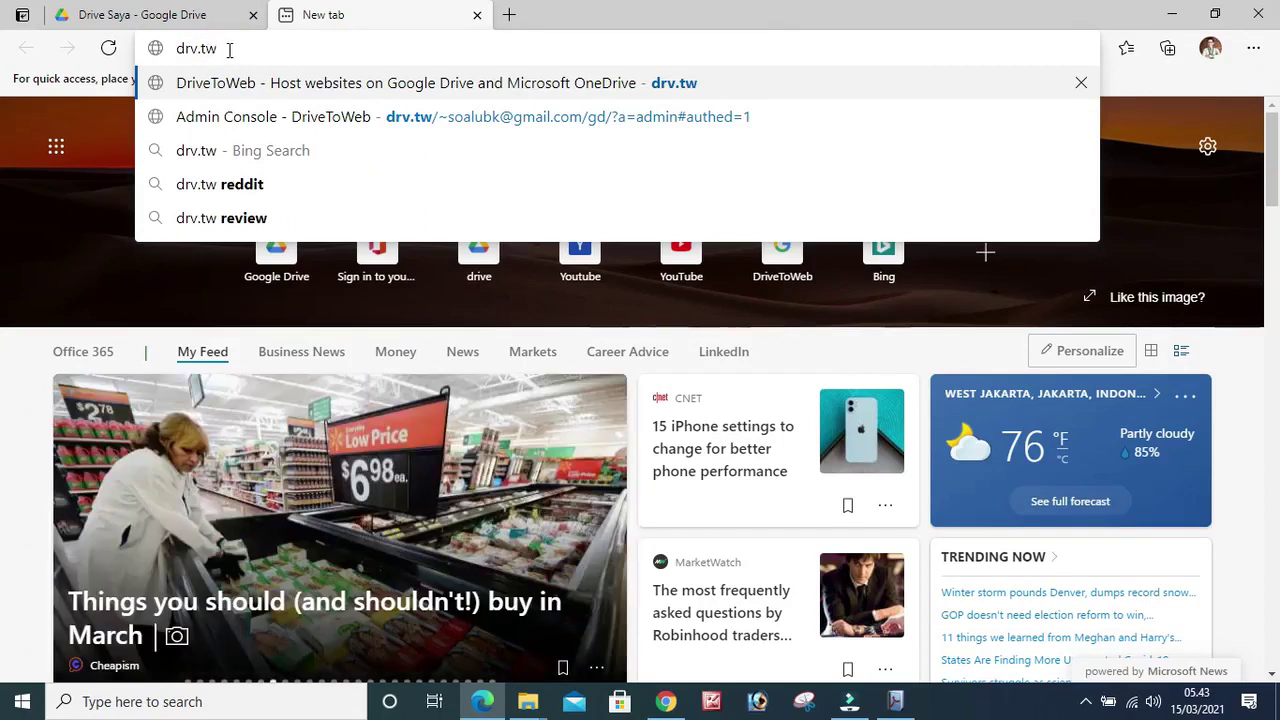
key(Return)
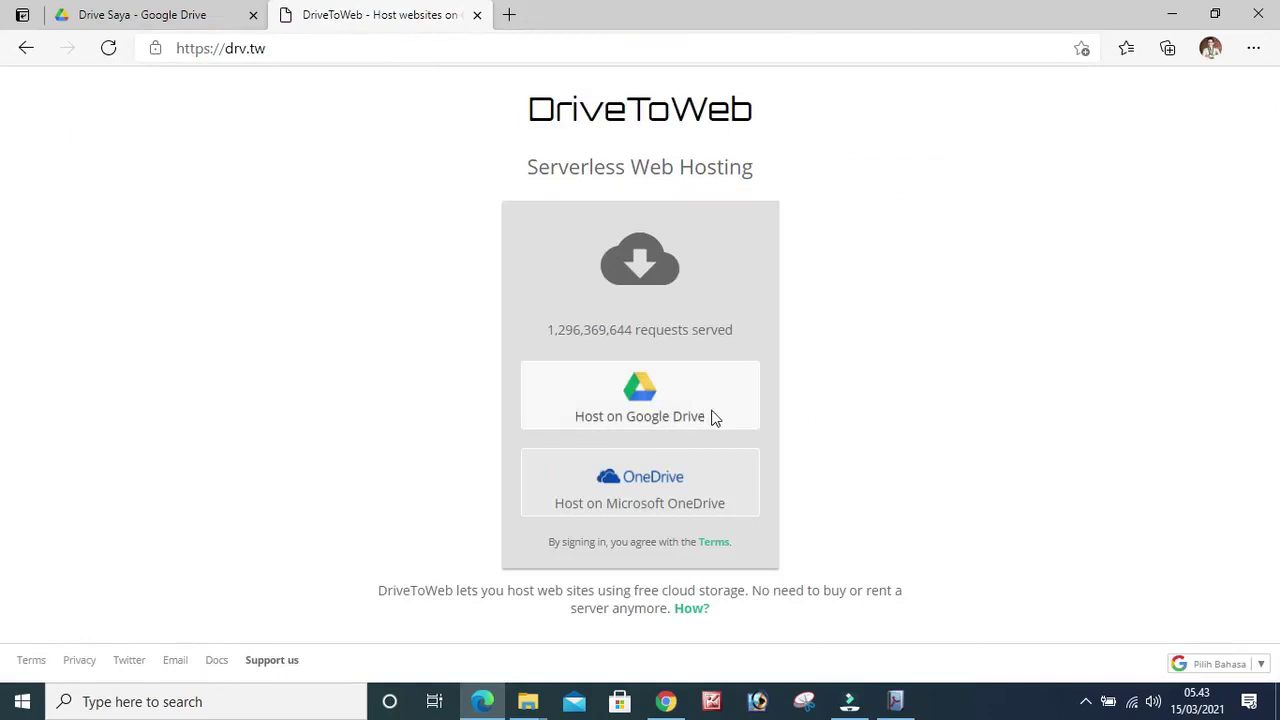
- Host on Google Drive through DriveToWeb, choosing the same Google account as the open Drive and allowing access to its files
click(648, 396)
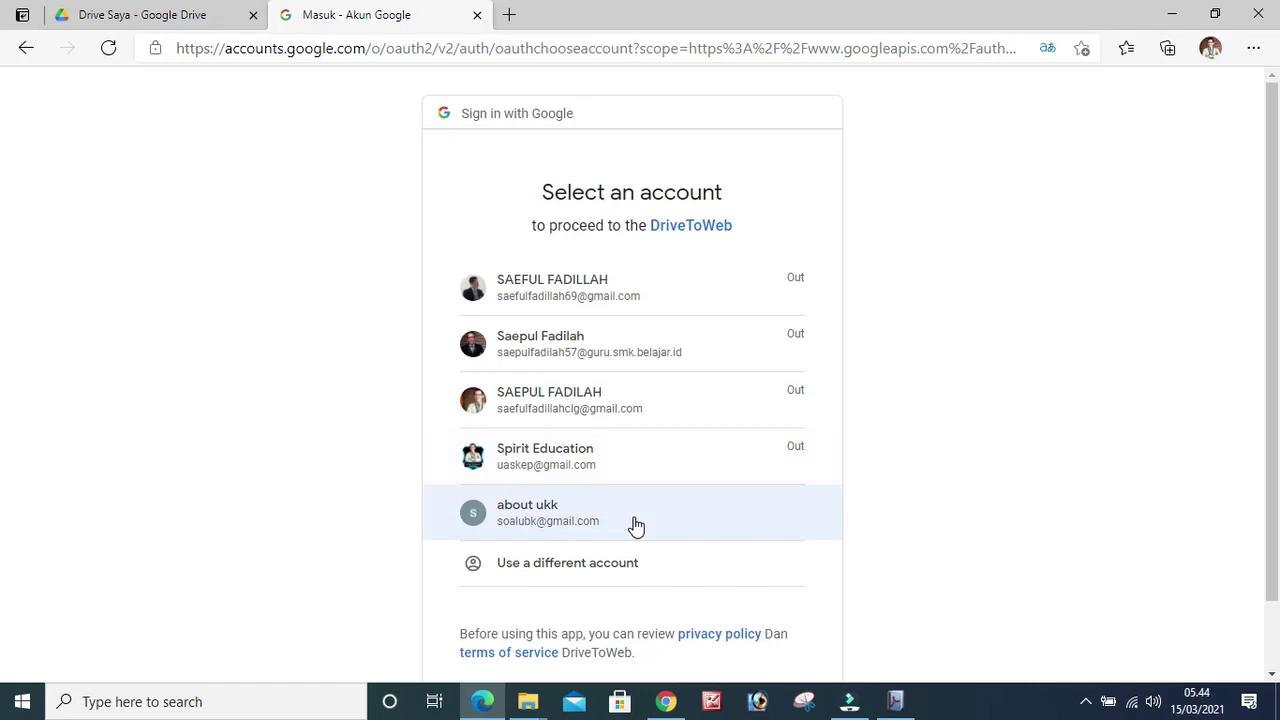
click(122, 16)
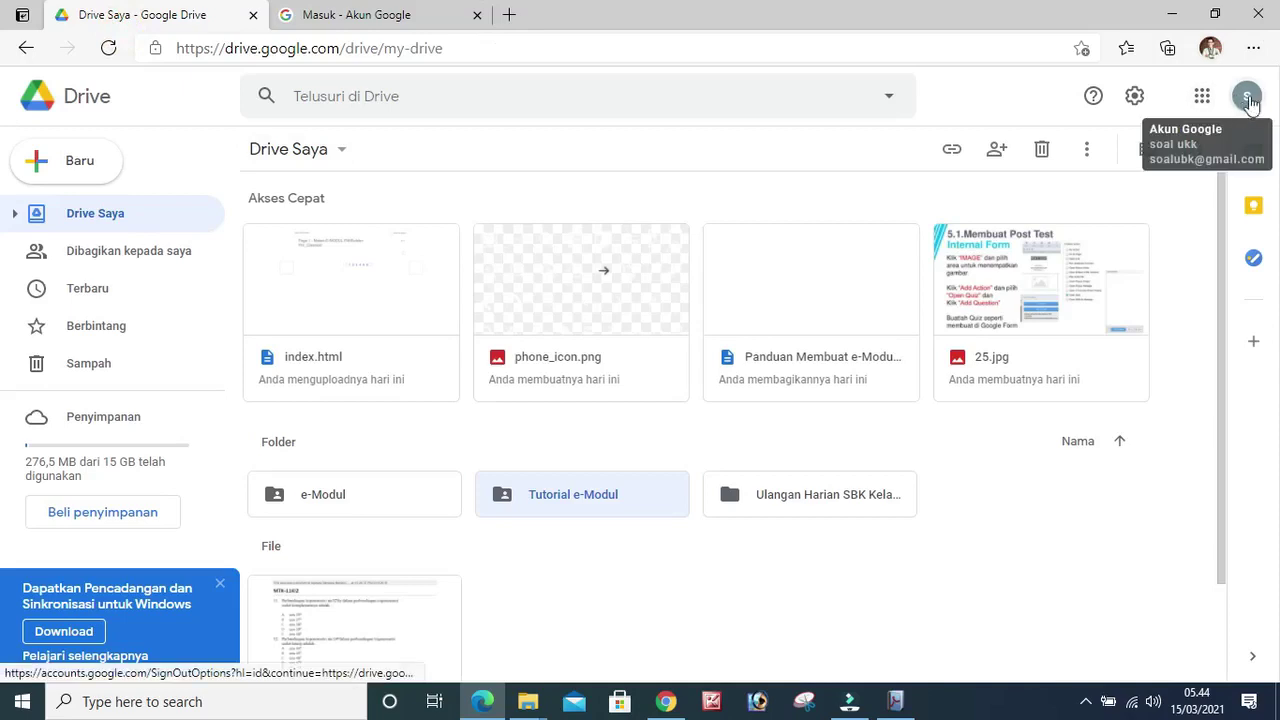
click(362, 18)
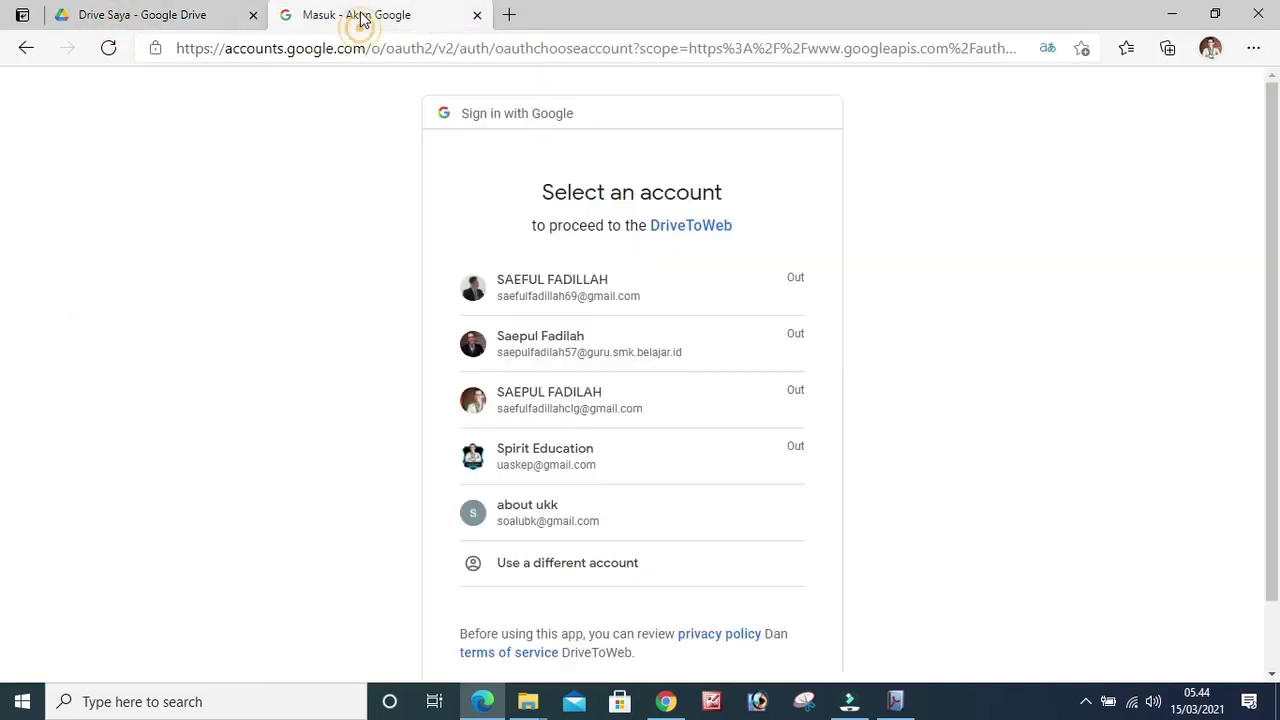
click(562, 516)
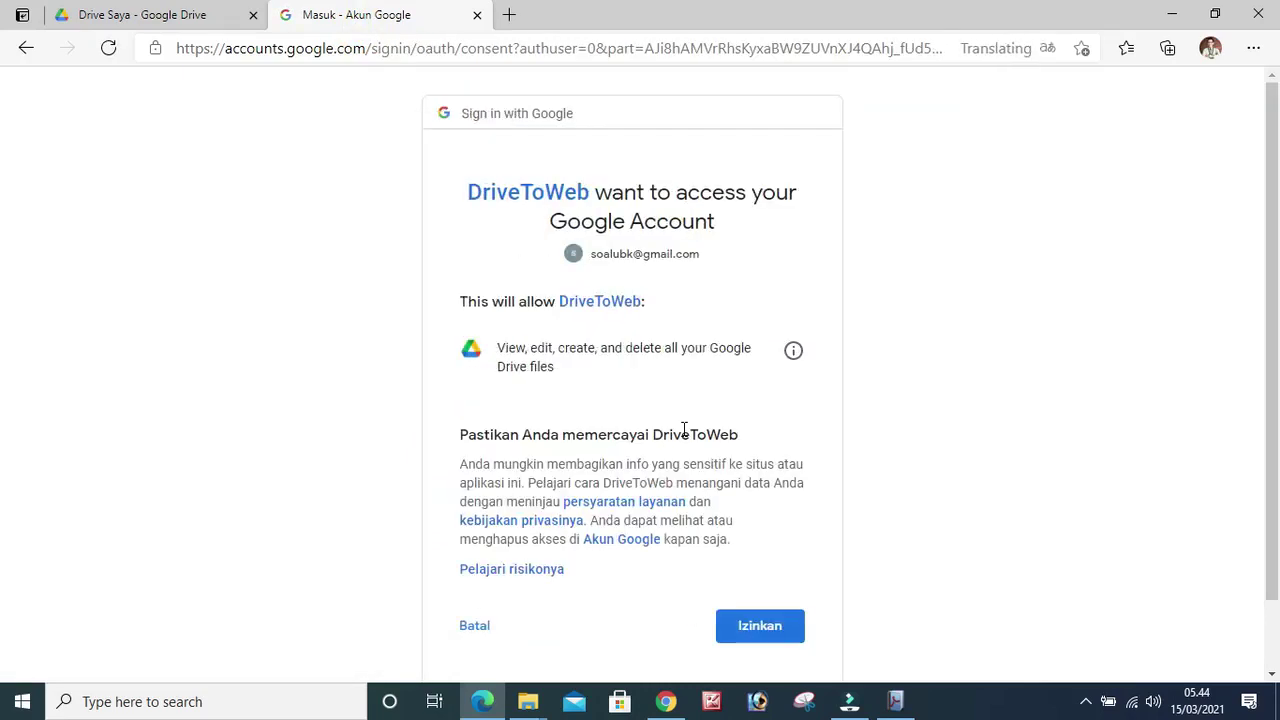
scroll(684, 428, down, 1)
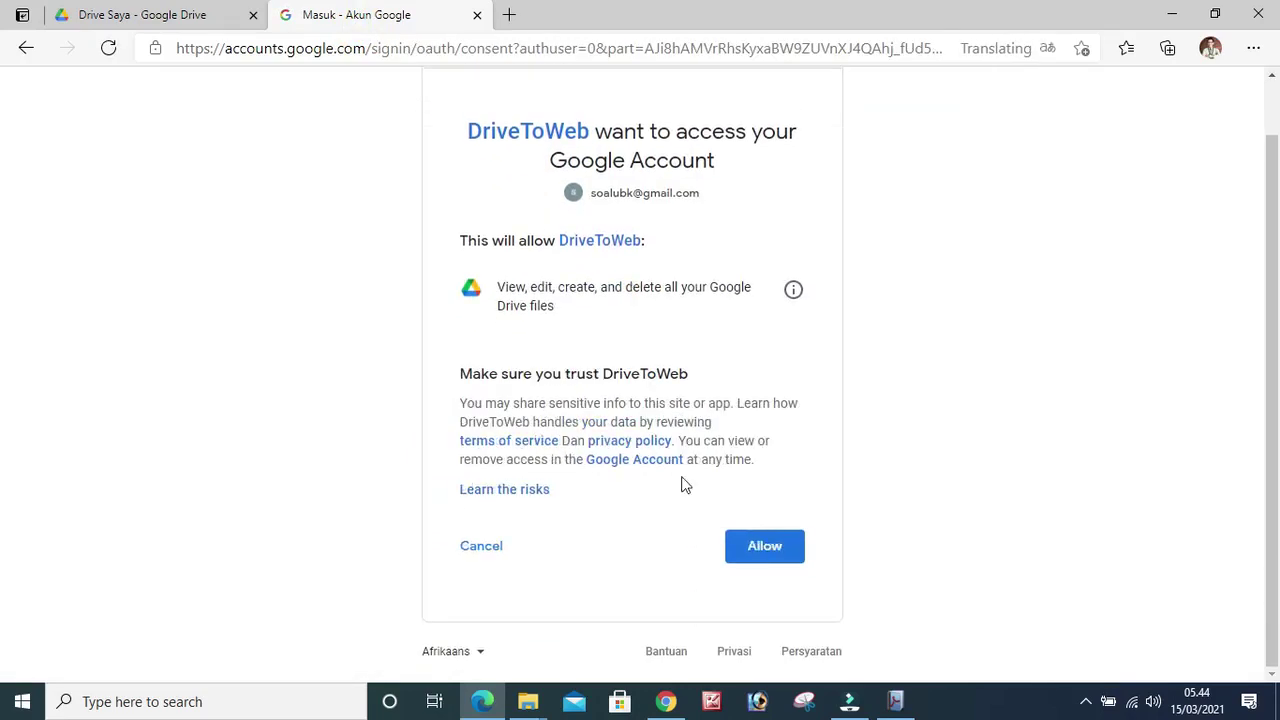
click(766, 550)
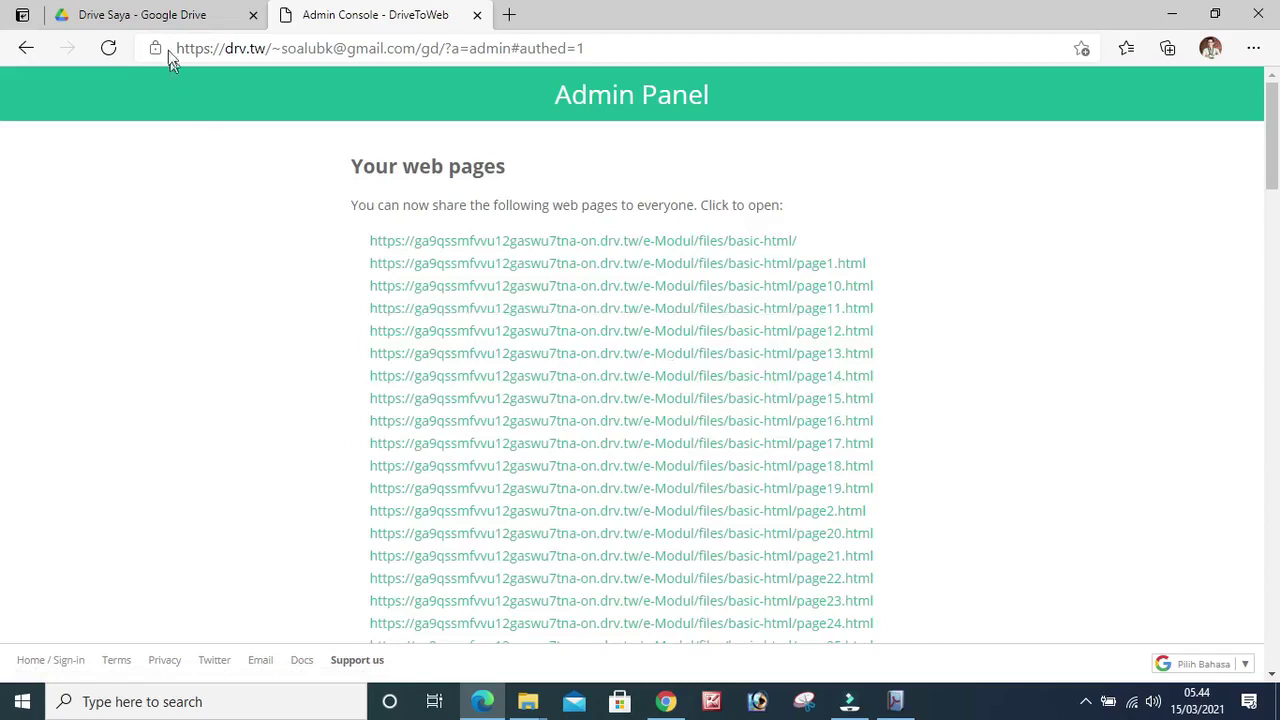
- Check the contents of the Tutorial e-Modul folder in Google Drive, then return to the DriveToWeb Admin Panel
click(163, 18)
double_click(580, 494)
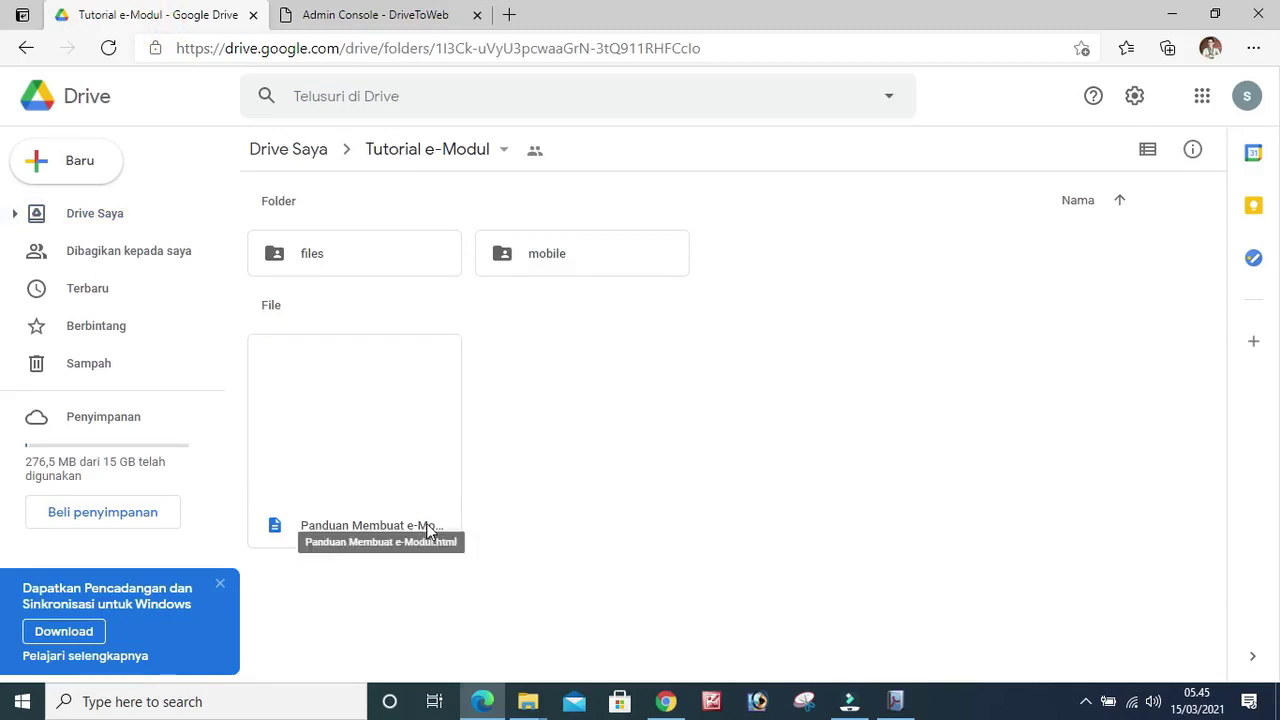
click(26, 48)
click(366, 17)
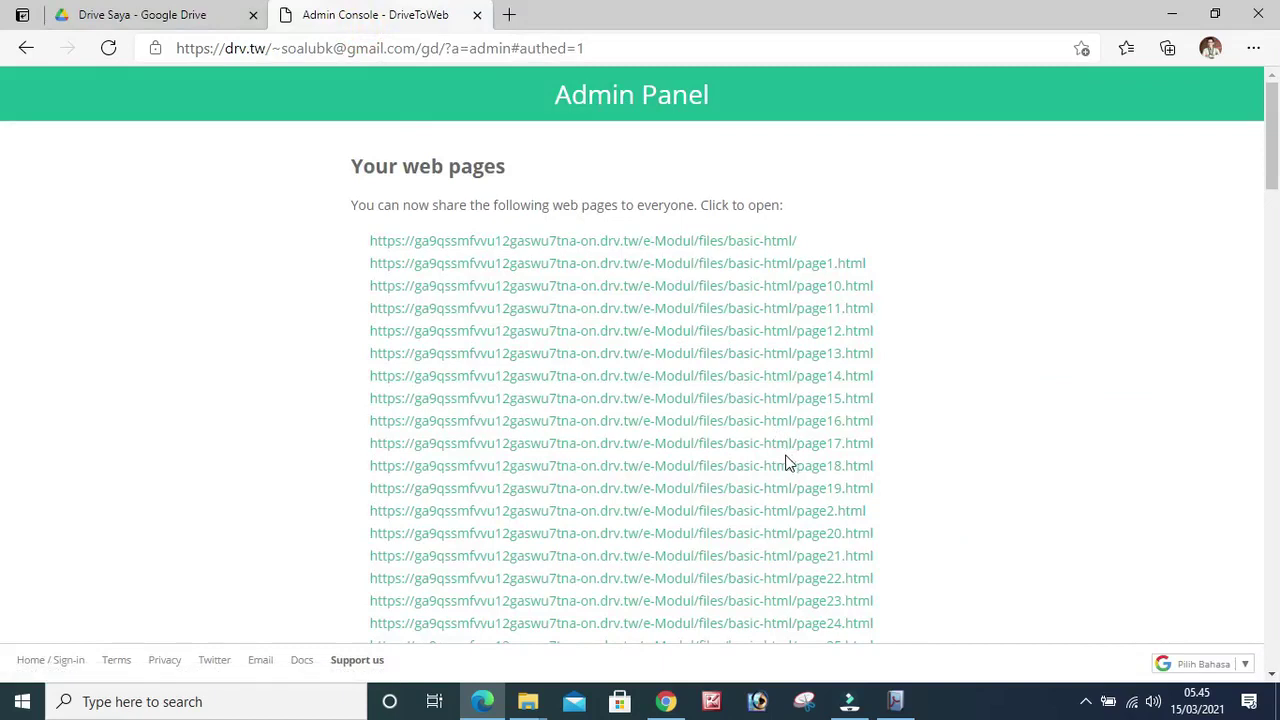
- Find the e-Modul/Panduan Membuat e-Modul.html link among the hosted web pages and open it
scroll(788, 456, down, 5)
scroll(786, 466, down, 1)
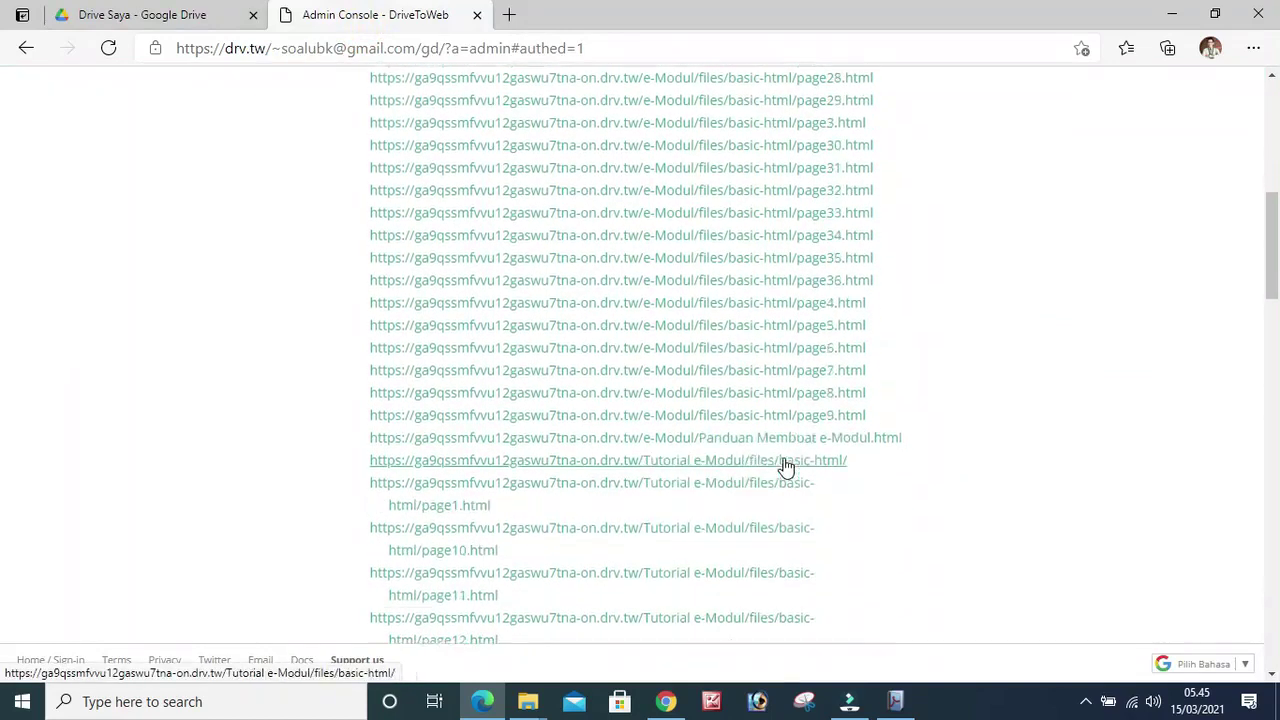
scroll(786, 466, down, 3)
scroll(786, 466, down, 1)
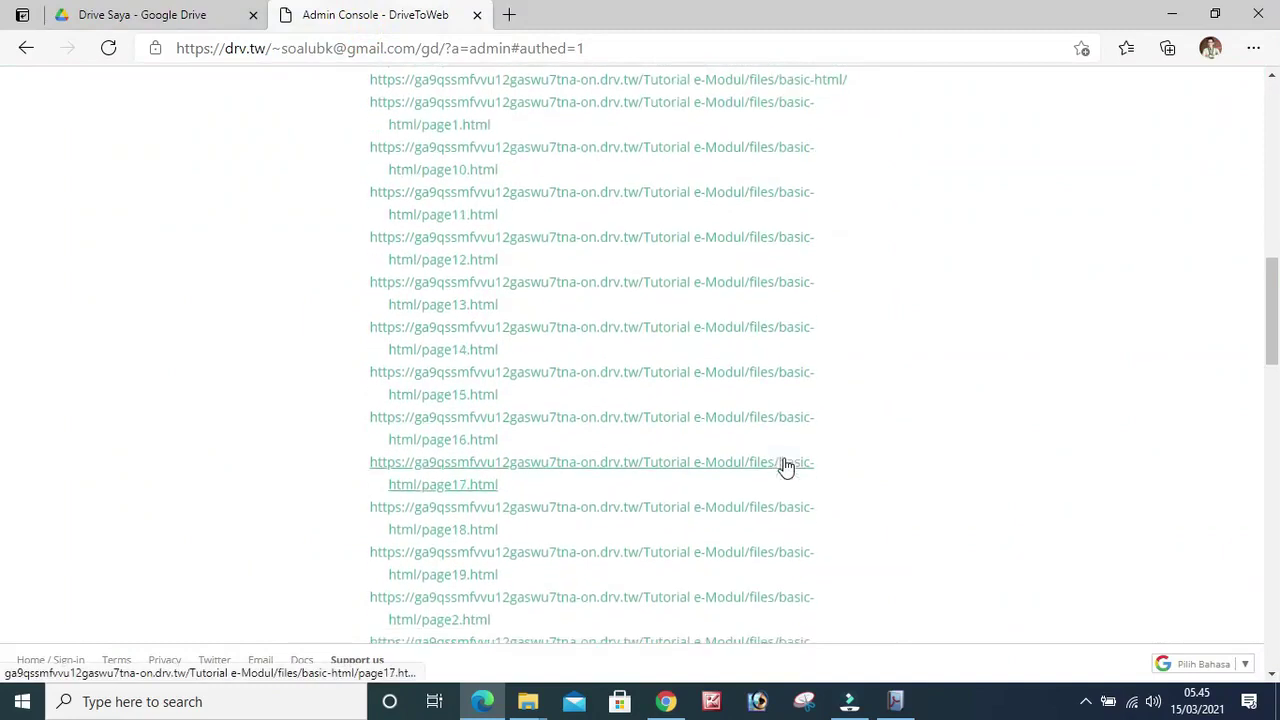
scroll(783, 466, up, 2)
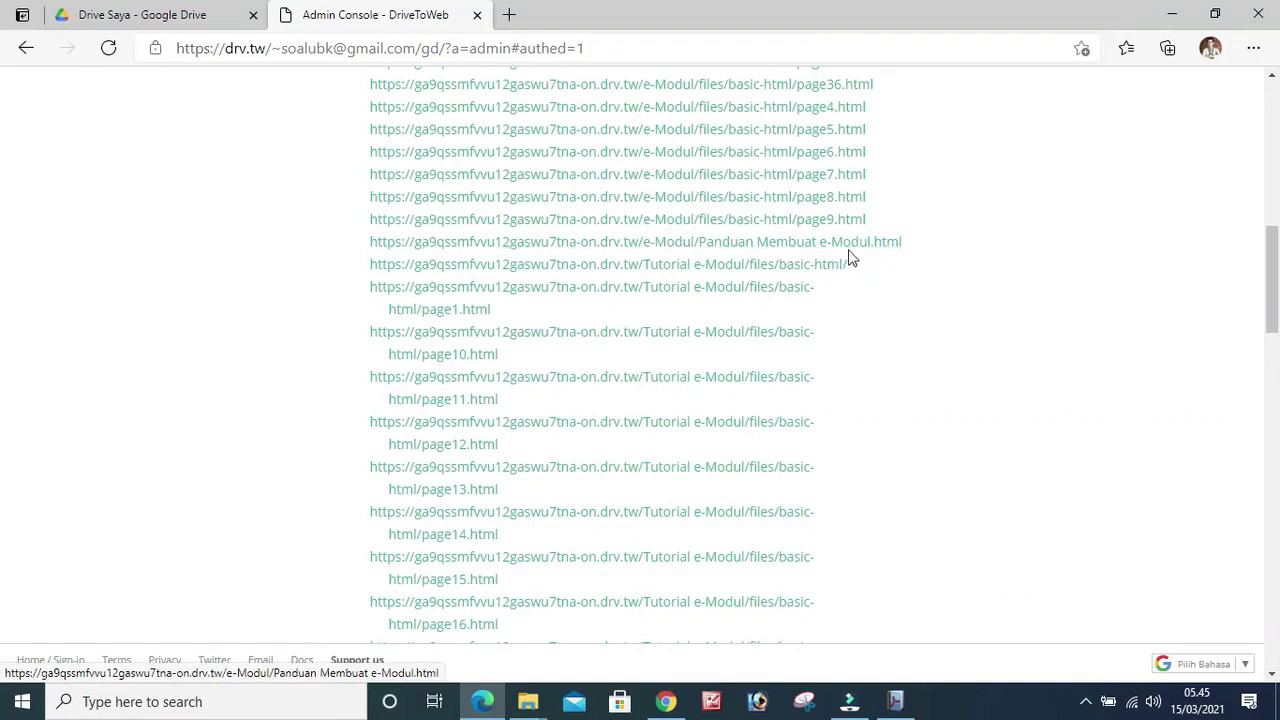
click(776, 250)
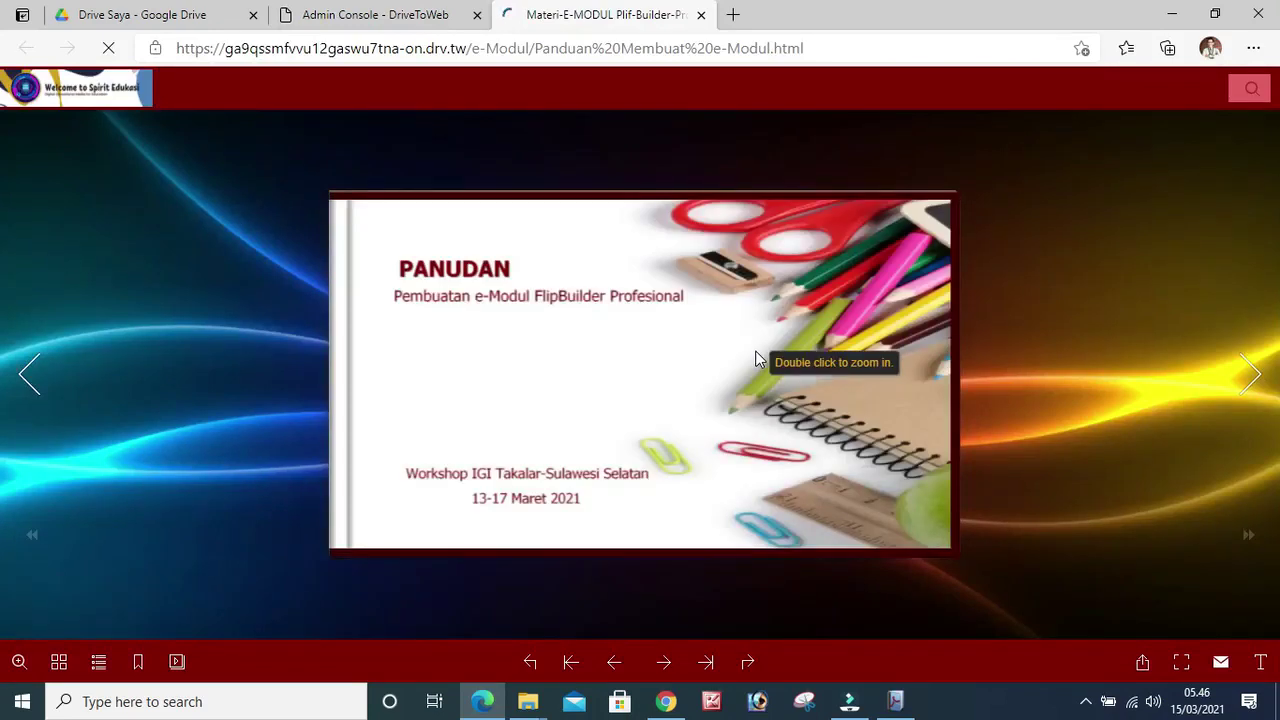
- Flip through the online e-module to the Tutorial FlipBuilder PDF Profesional page, and play and pause its embedded video
click(757, 360)
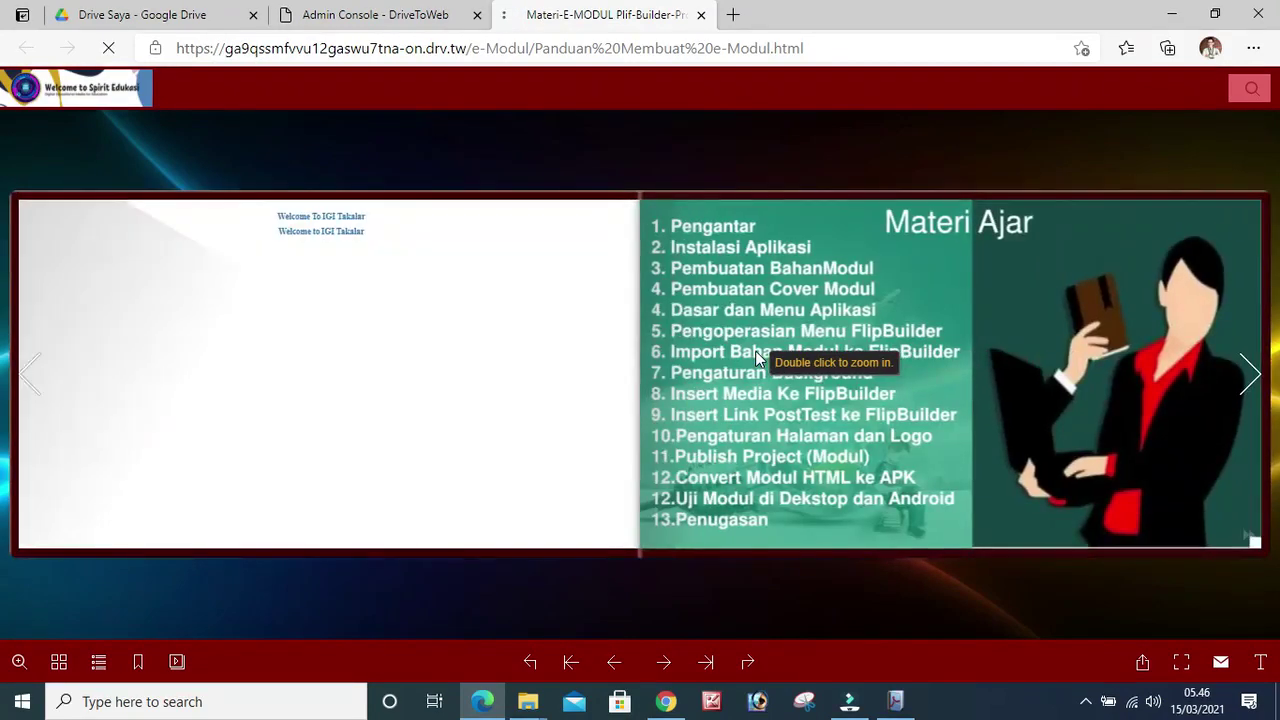
click(757, 360)
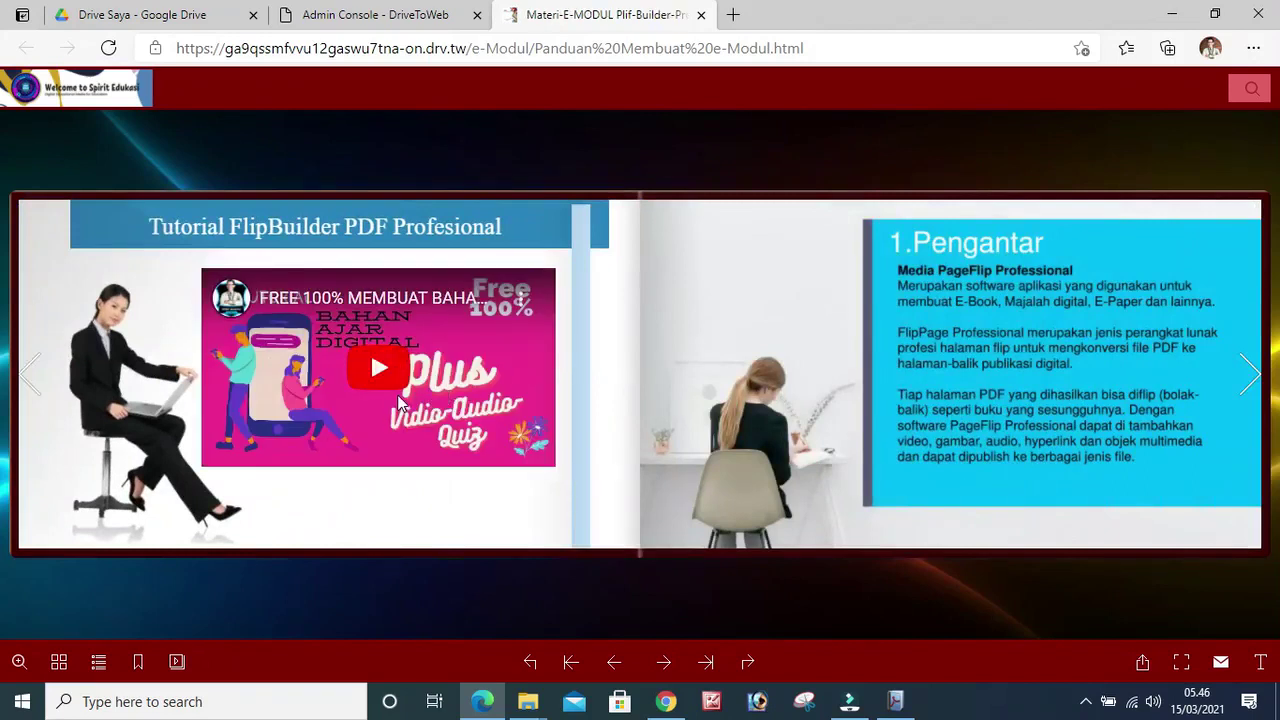
click(398, 403)
click(229, 450)
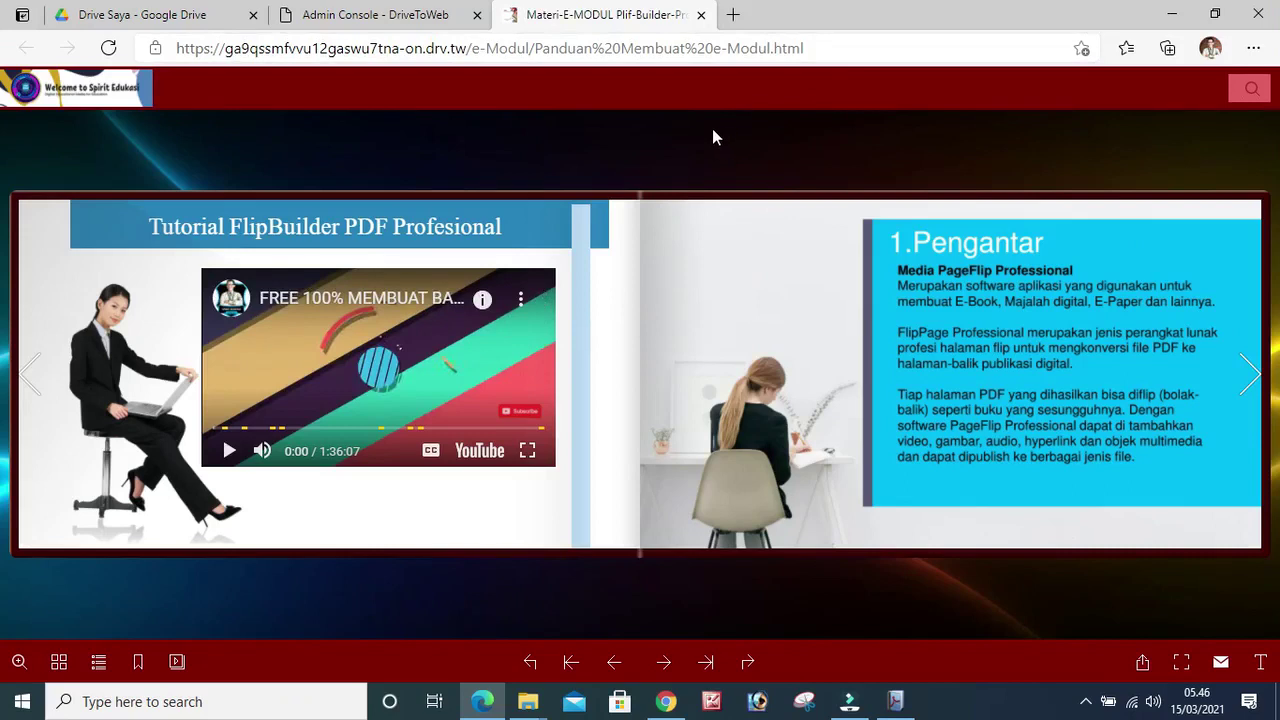
- Copy the full web address of the hosted e-module page
click(848, 47)
click(859, 48)
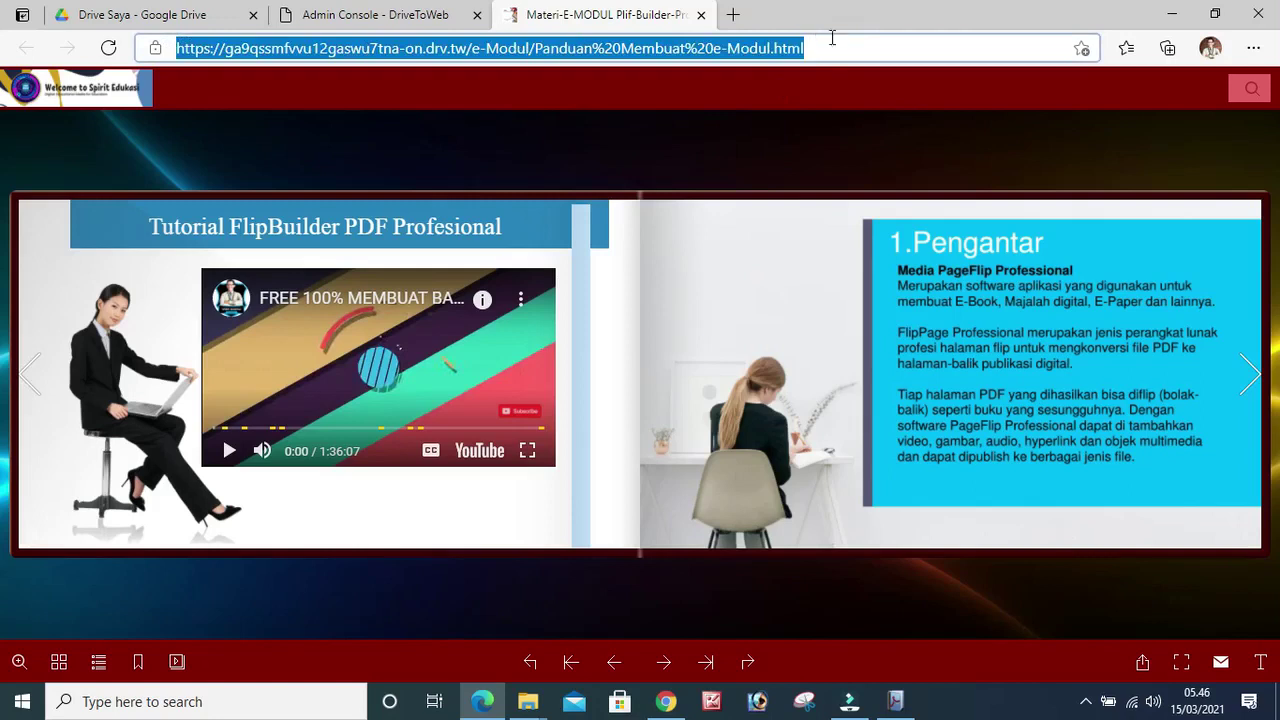
click(850, 46)
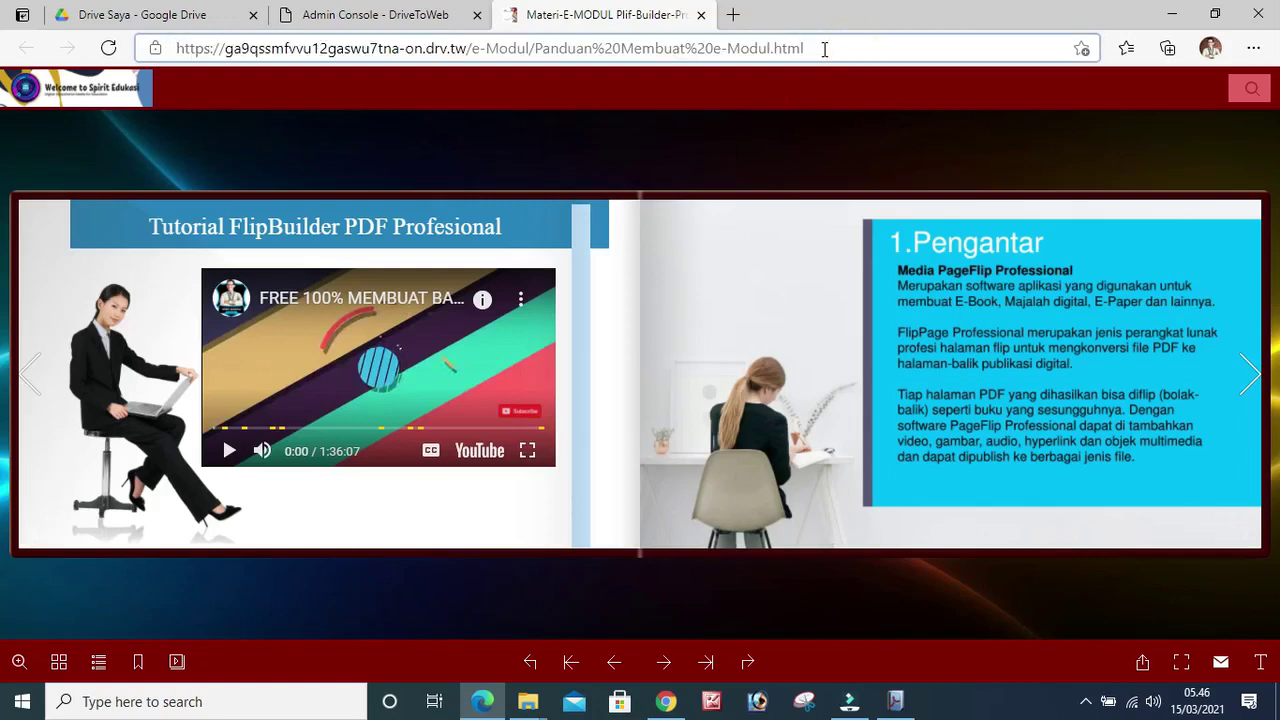
drag(835, 48, 170, 64)
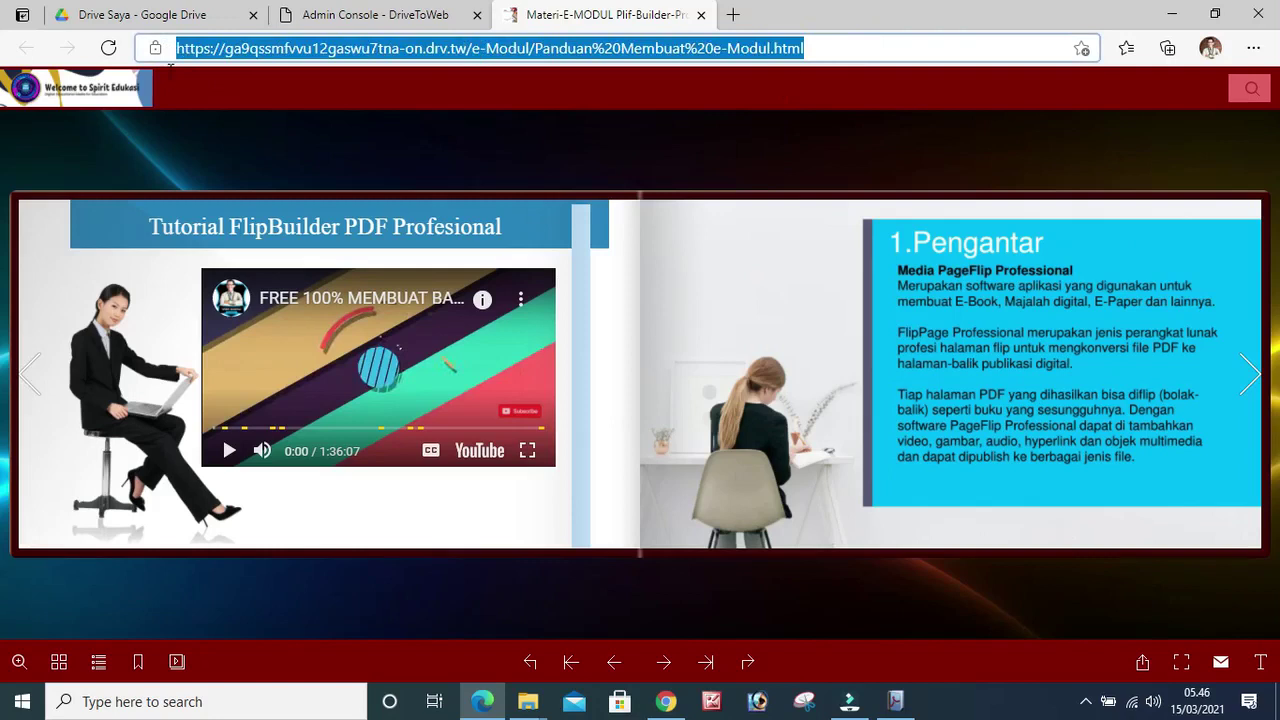
right_click(266, 54)
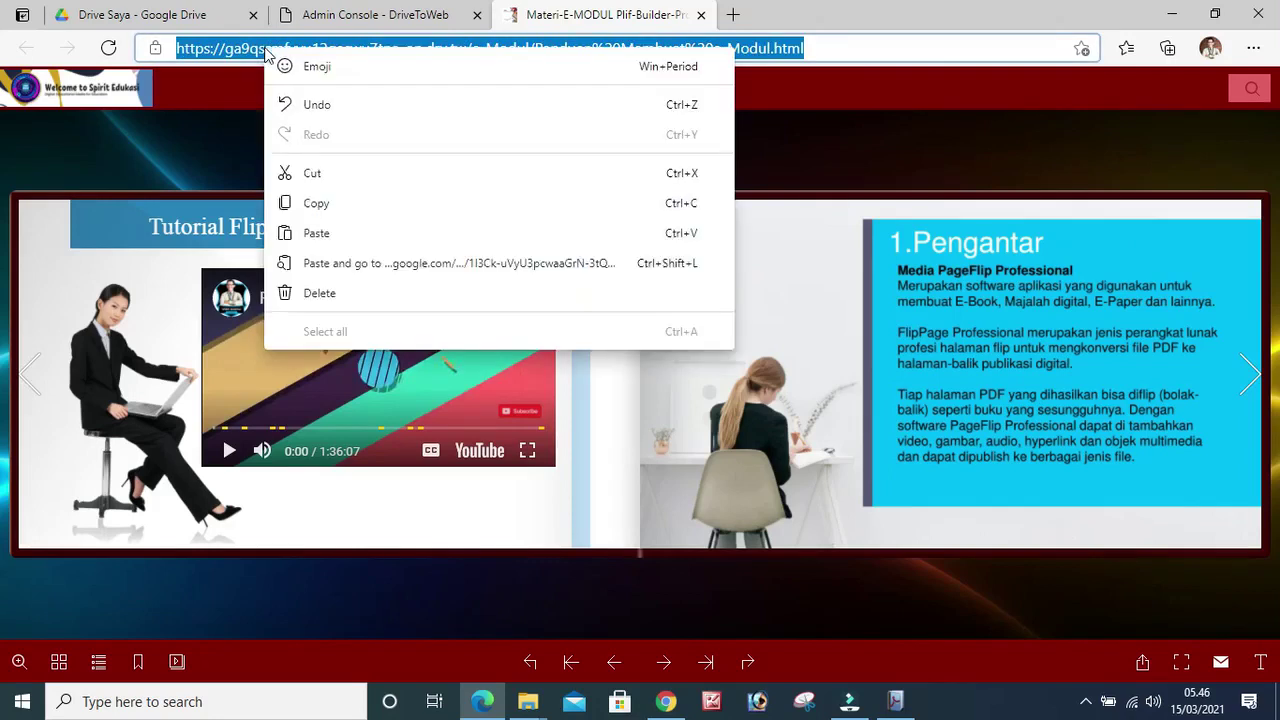
click(316, 203)
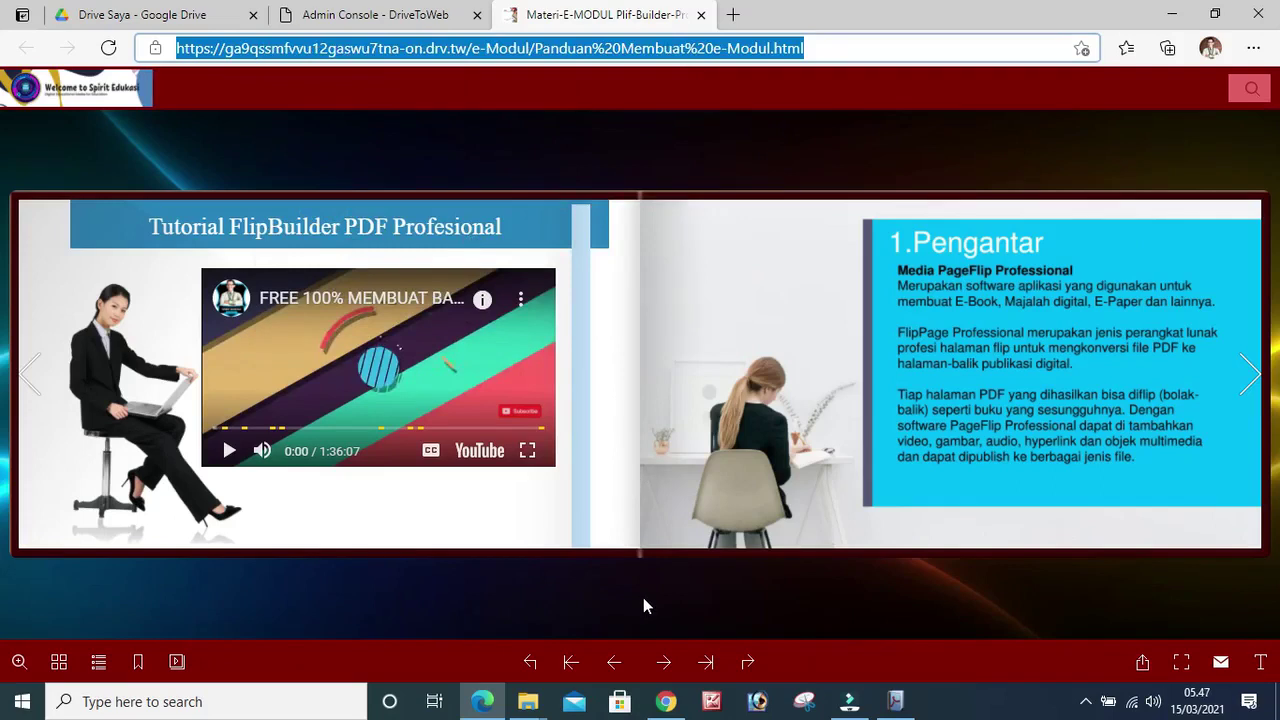
- Switch to File Explorer, show the Webinar IGI e-Modul-13-03-2021 folder and clear the file selection
click(528, 704)
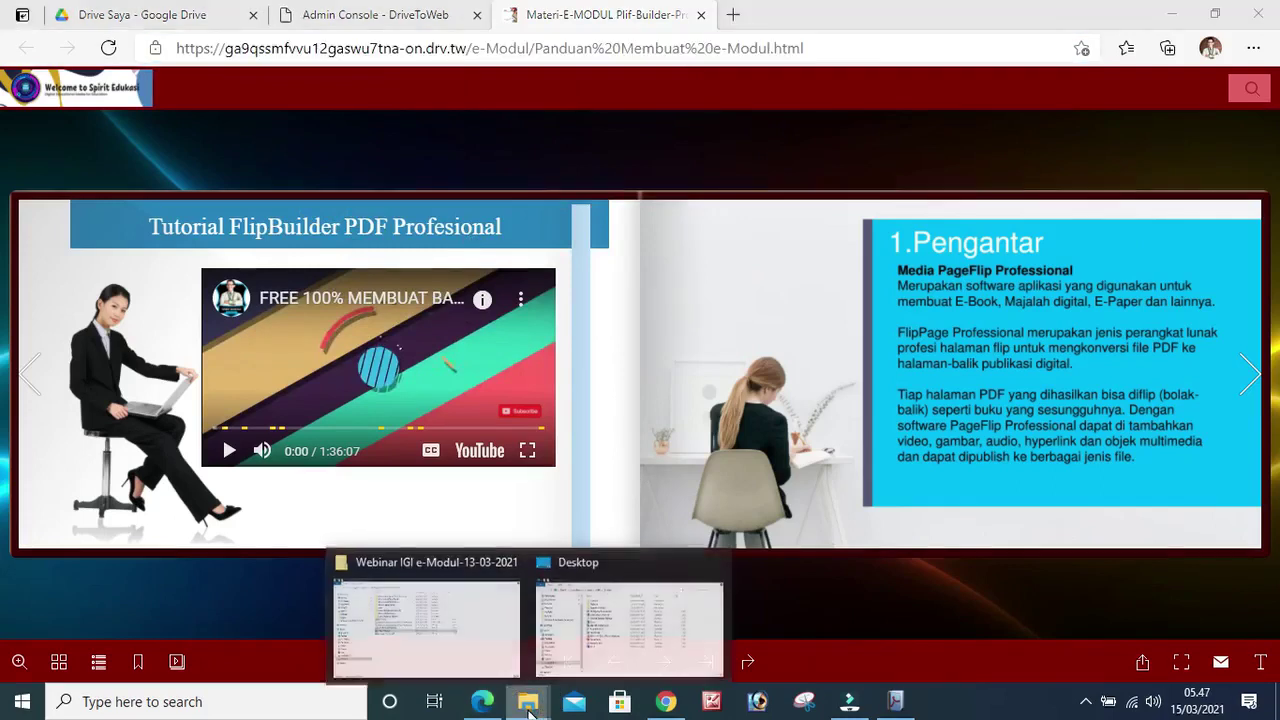
click(445, 636)
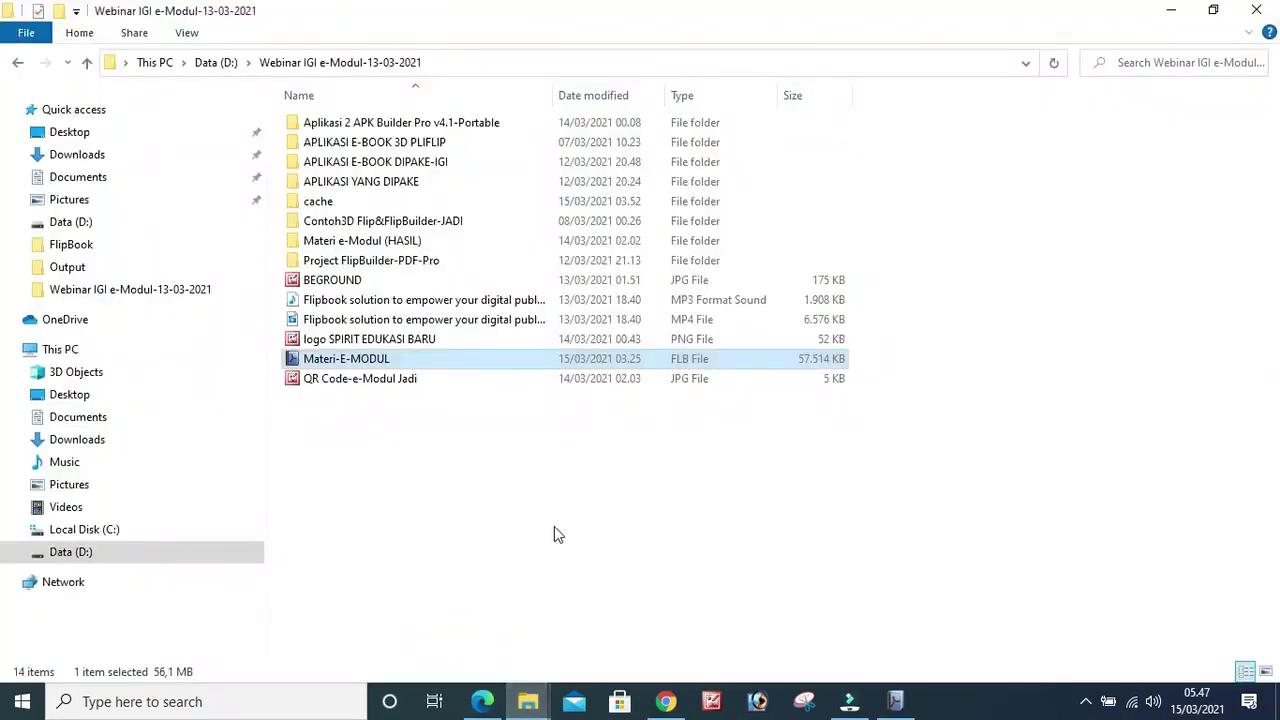
click(480, 452)
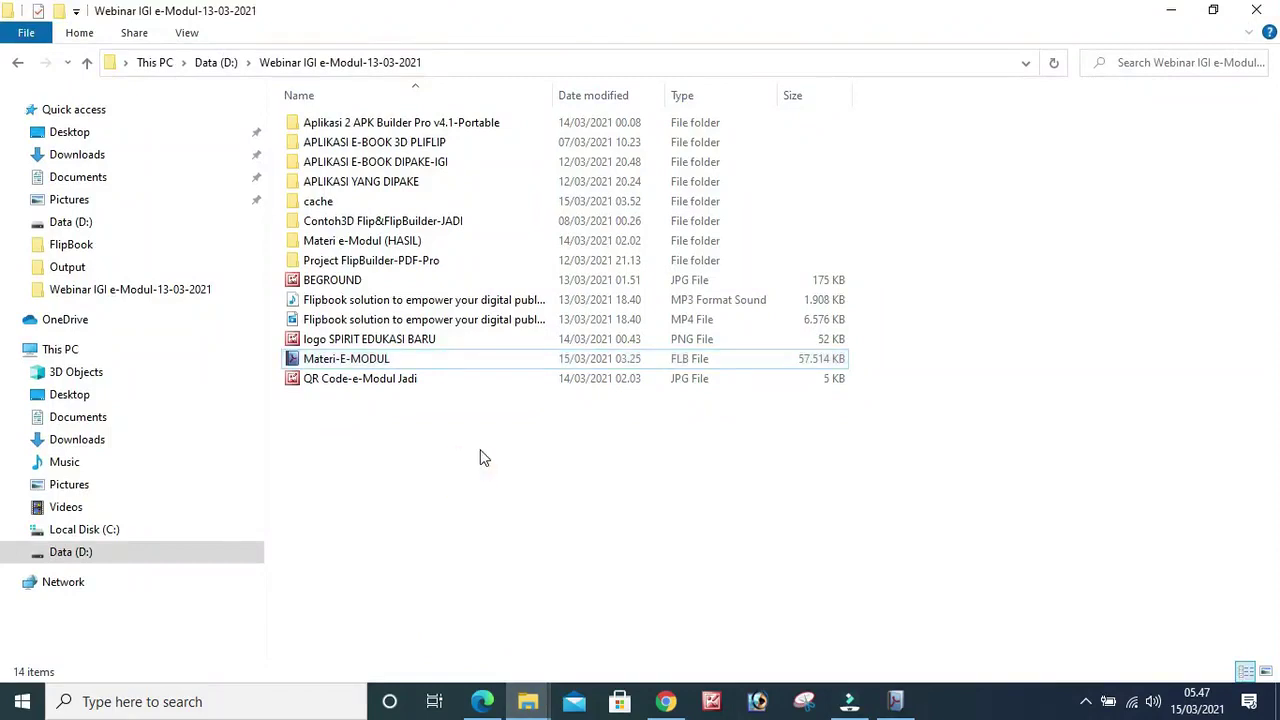
right_click(480, 449)
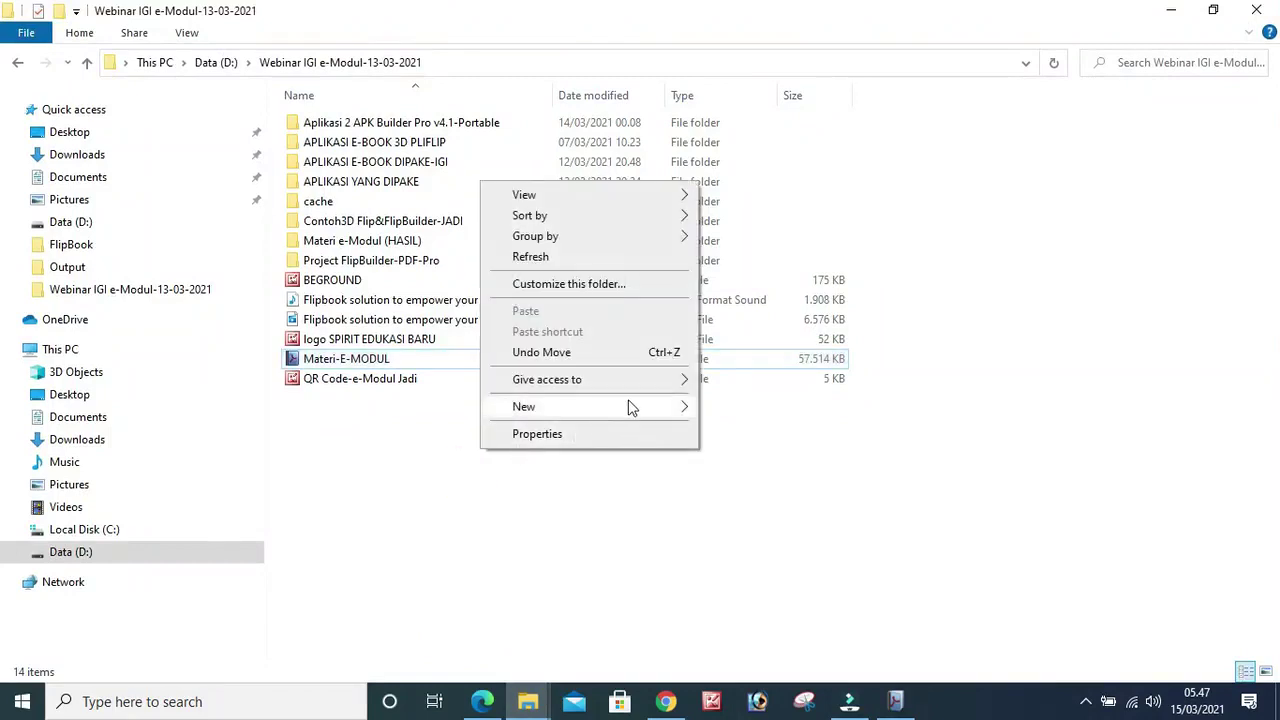
mouse_move(627, 408)
click(428, 497)
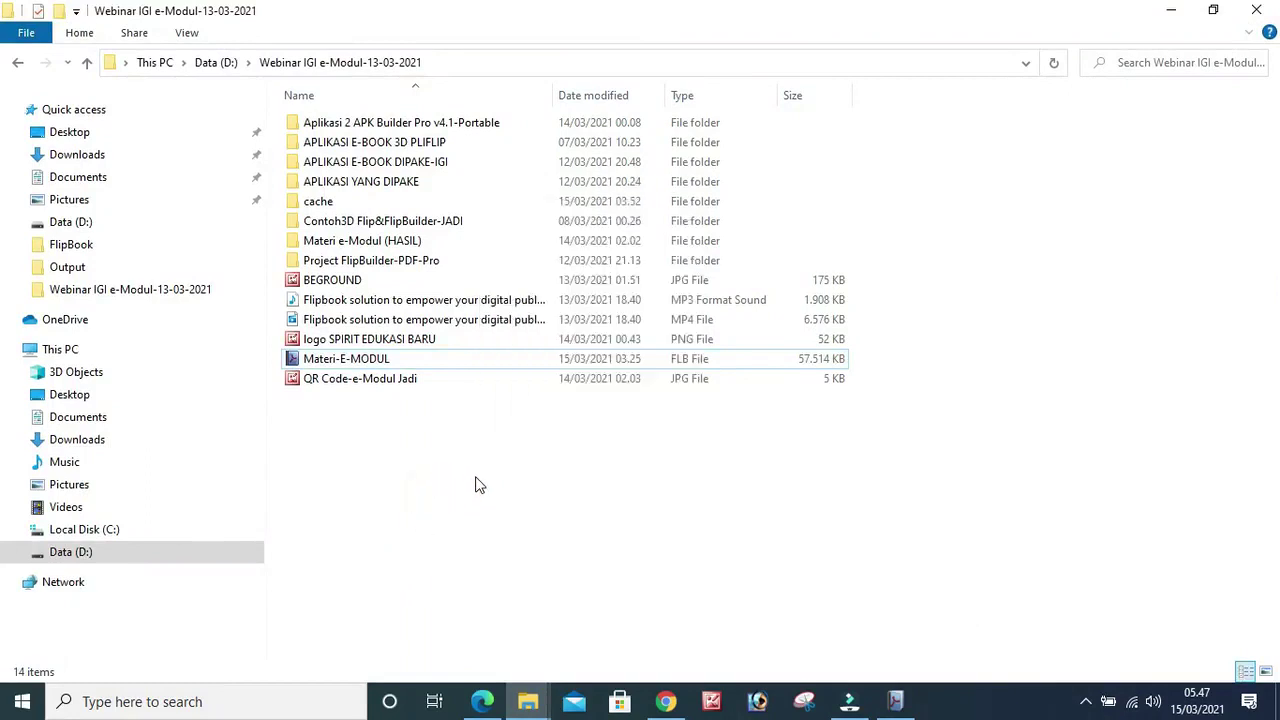
- Create a new text document in the Webinar IGI e-Modul-13-03-2021 folder, keeping its default name
right_click(477, 482)
mouse_move(600, 436)
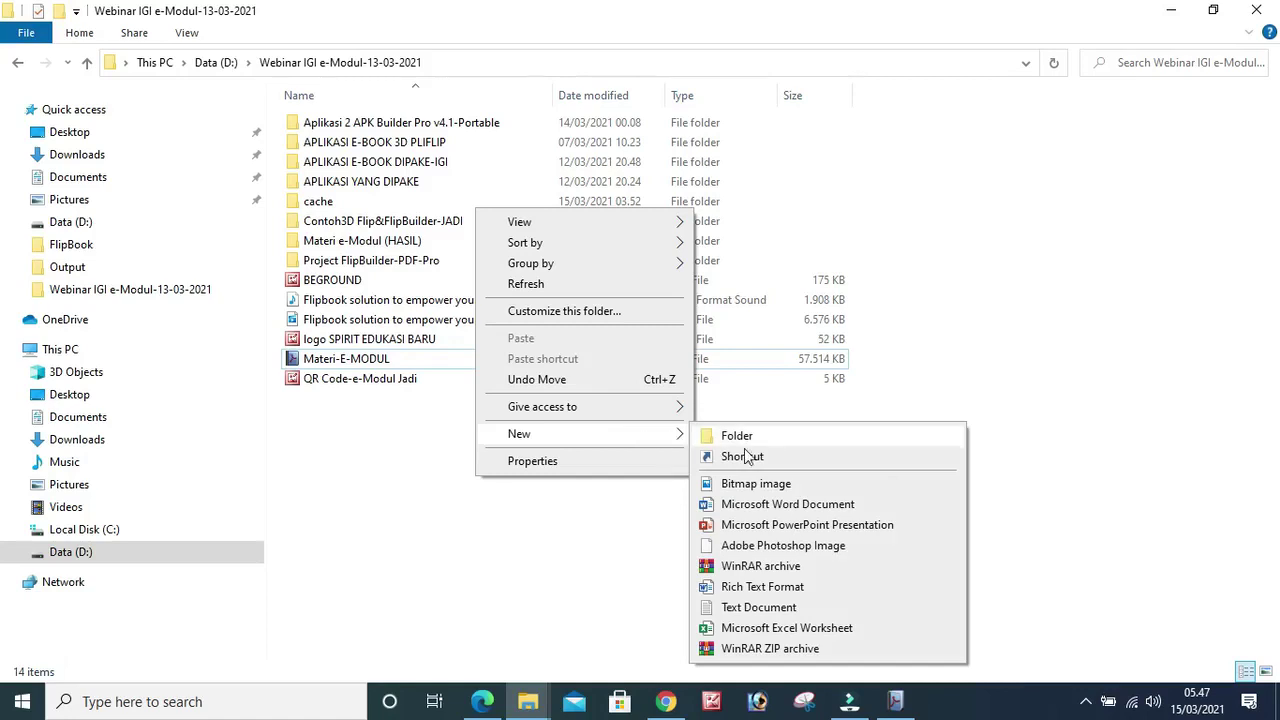
click(752, 610)
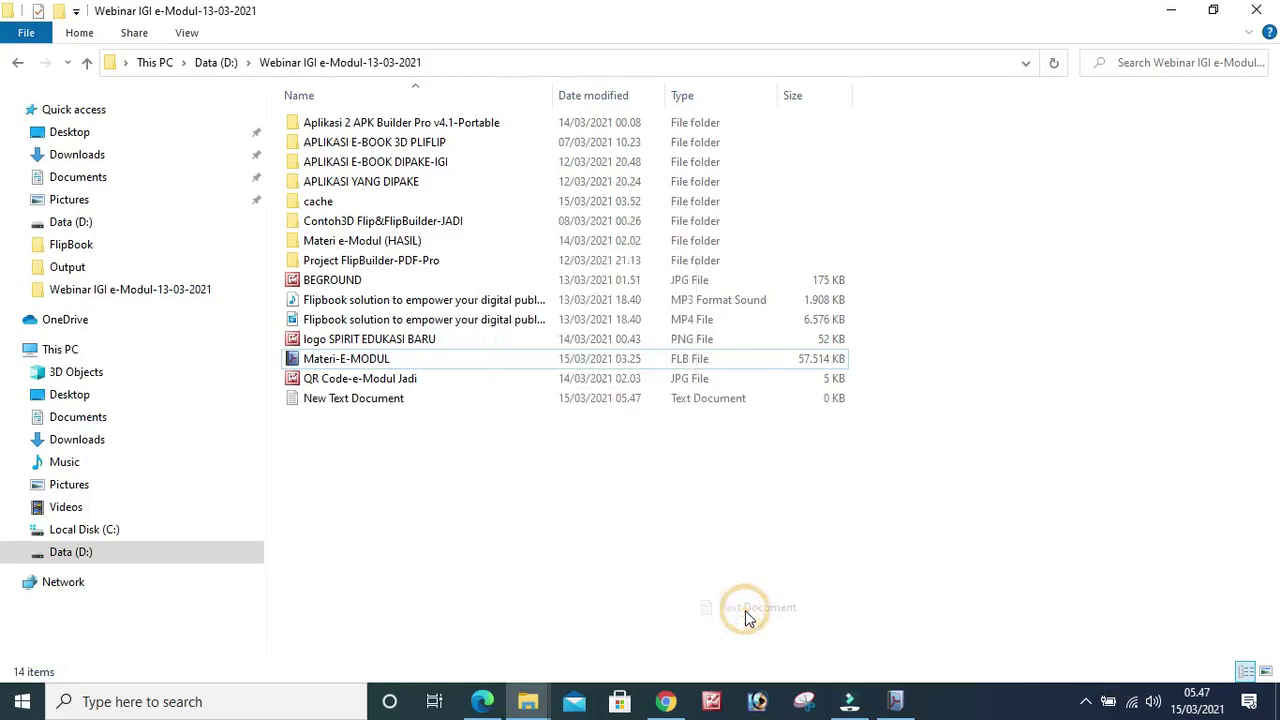
click(360, 460)
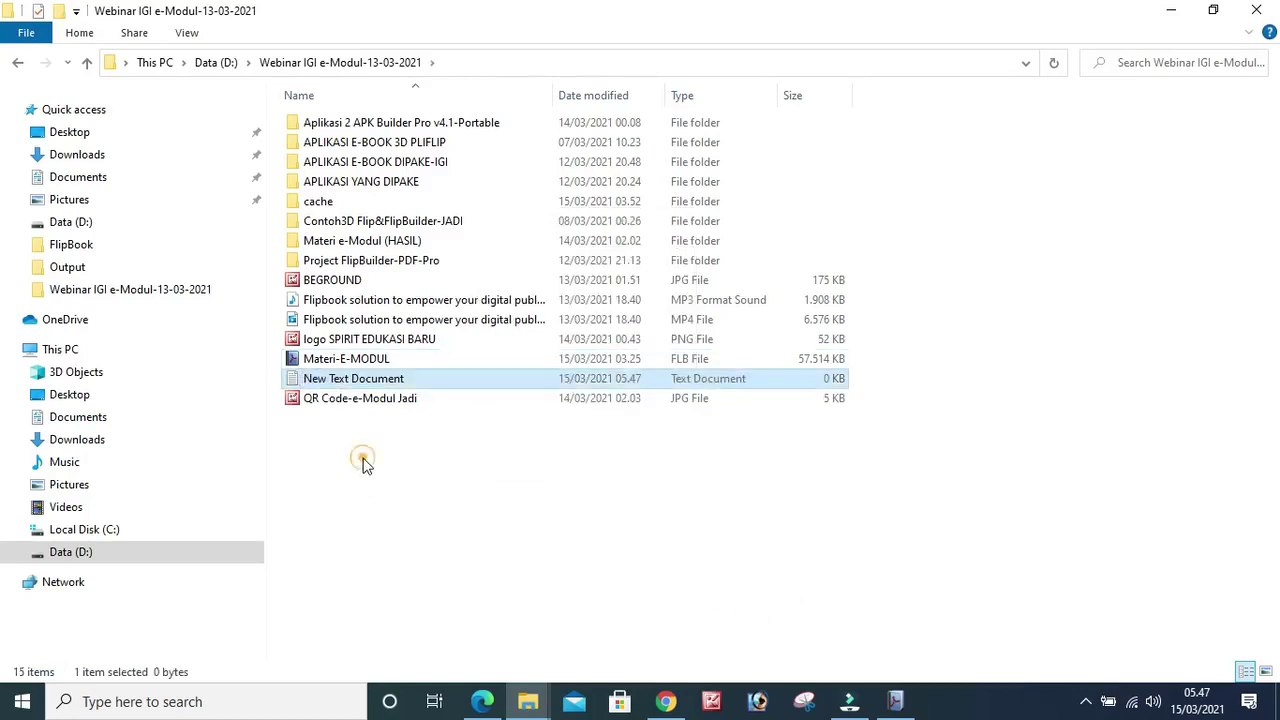
- Open the new text document in Notepad and paste the copied e-module web address into it
click(378, 386)
click(378, 386)
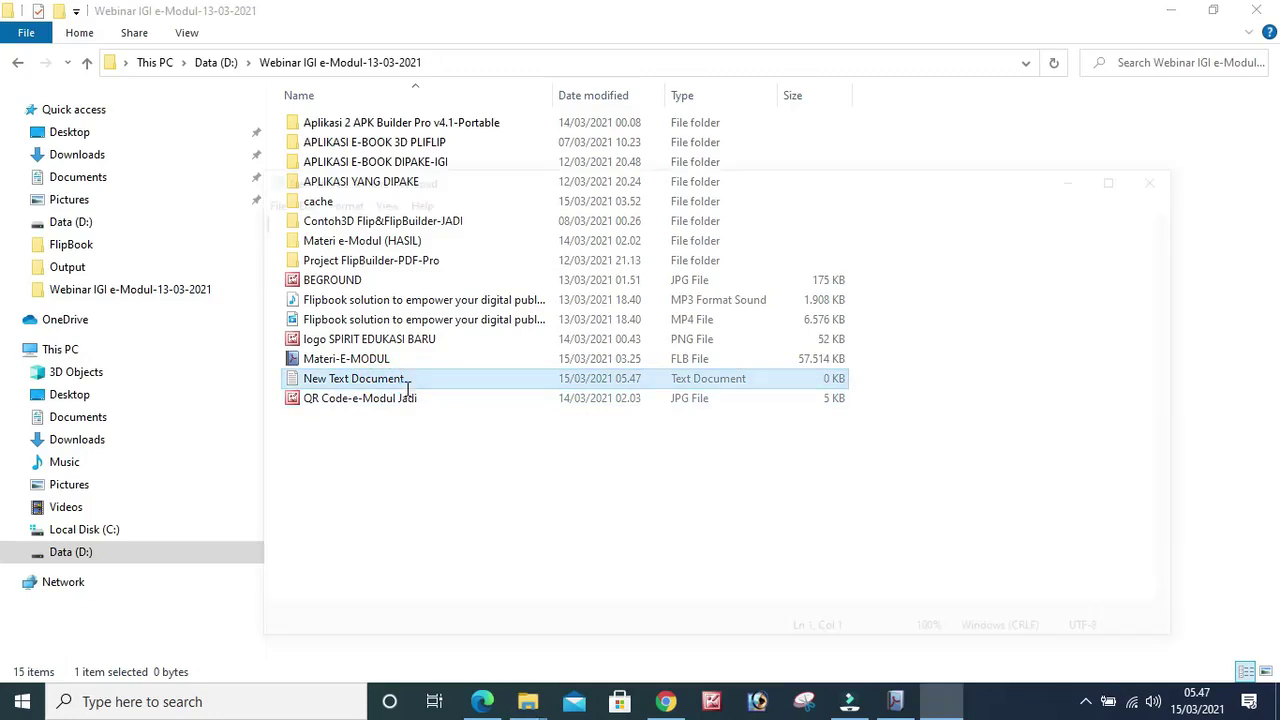
right_click(326, 251)
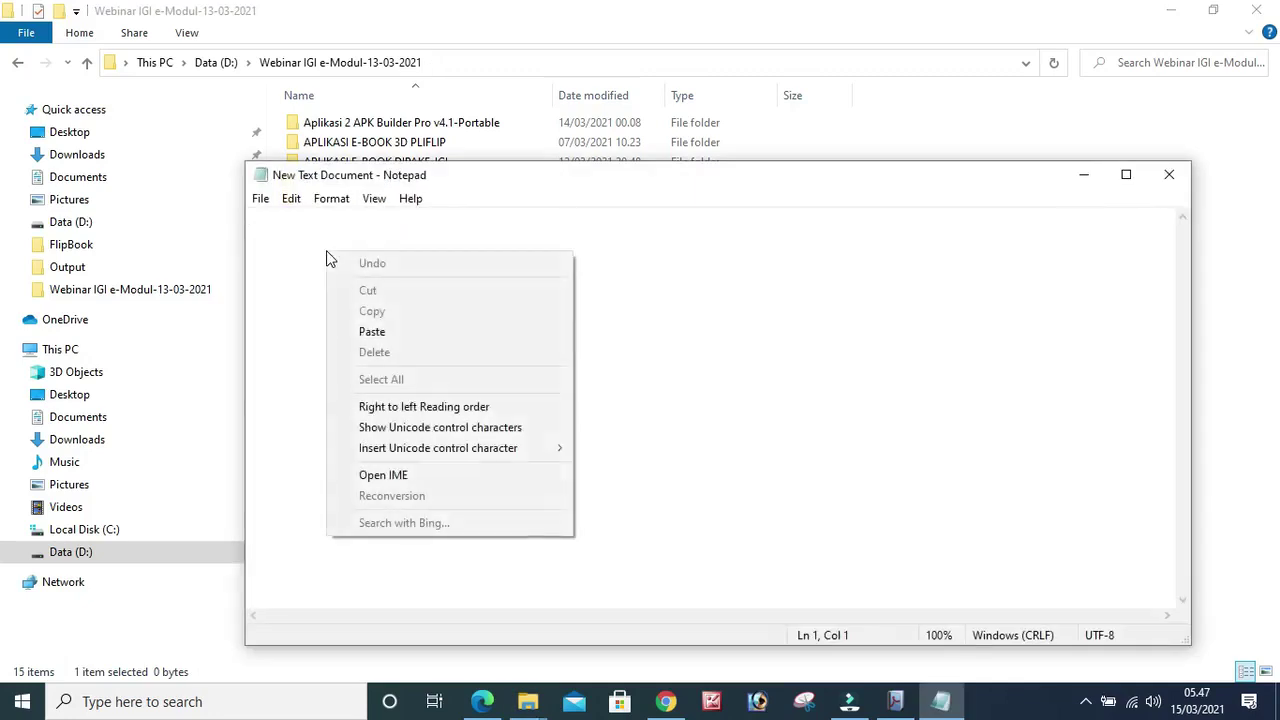
click(389, 334)
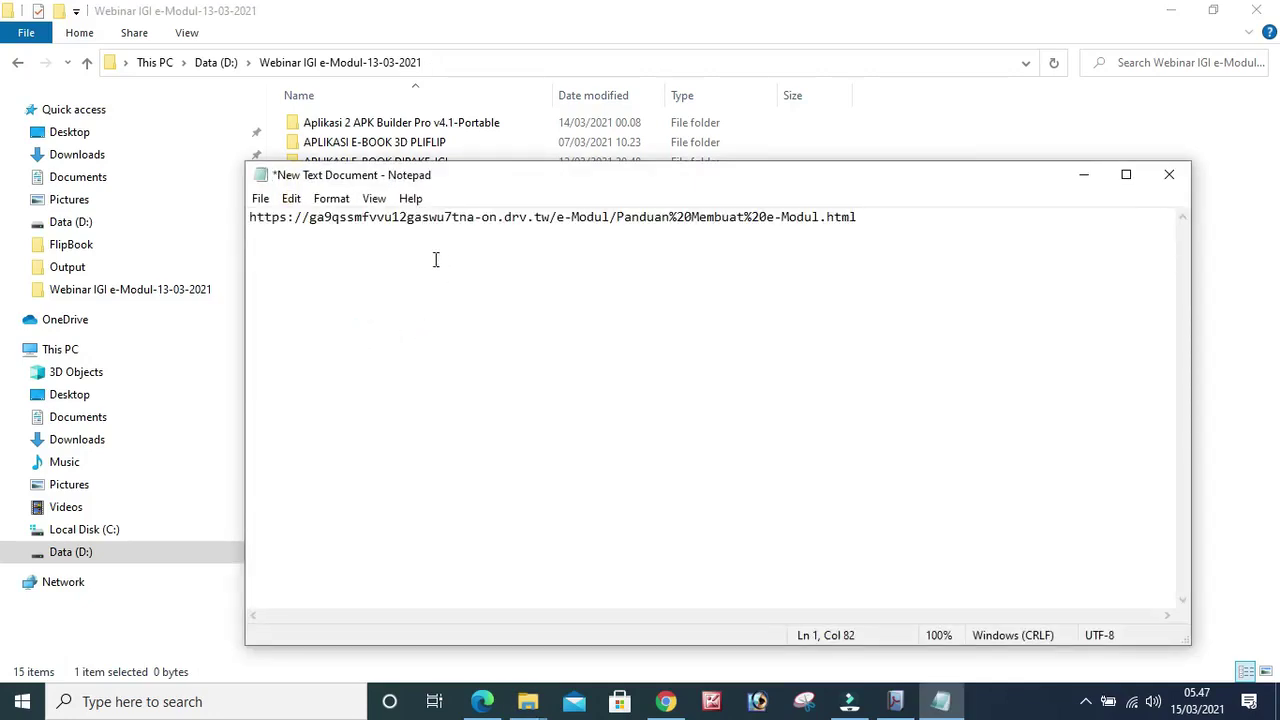
- Copy the entire e-module link from the text document and minimize Notepad
click(774, 315)
click(643, 294)
drag(864, 216, 246, 222)
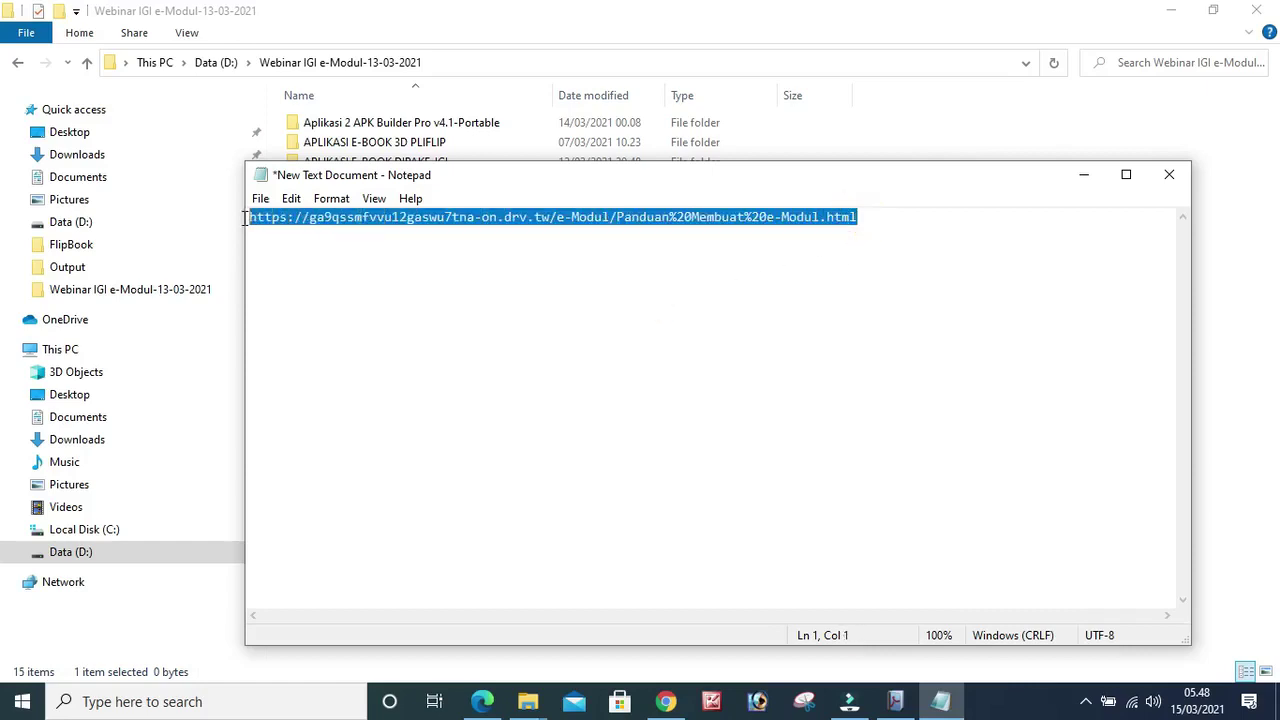
right_click(330, 217)
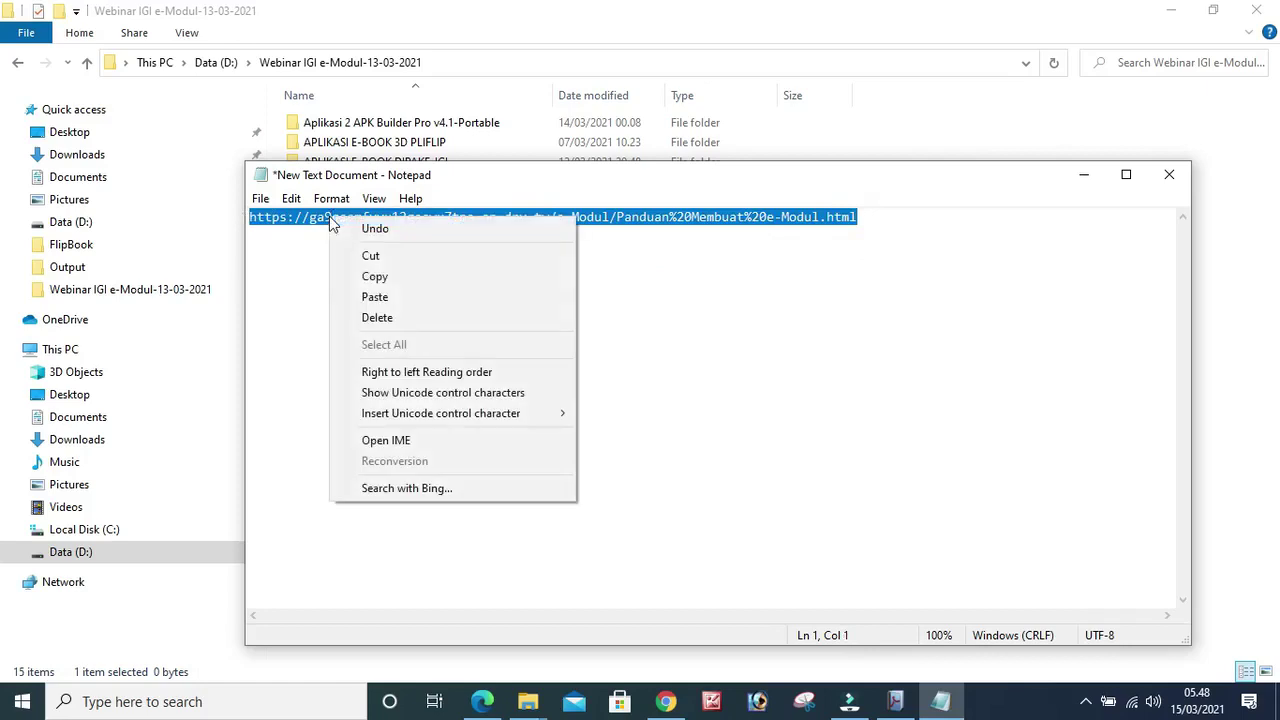
click(415, 279)
click(1083, 174)
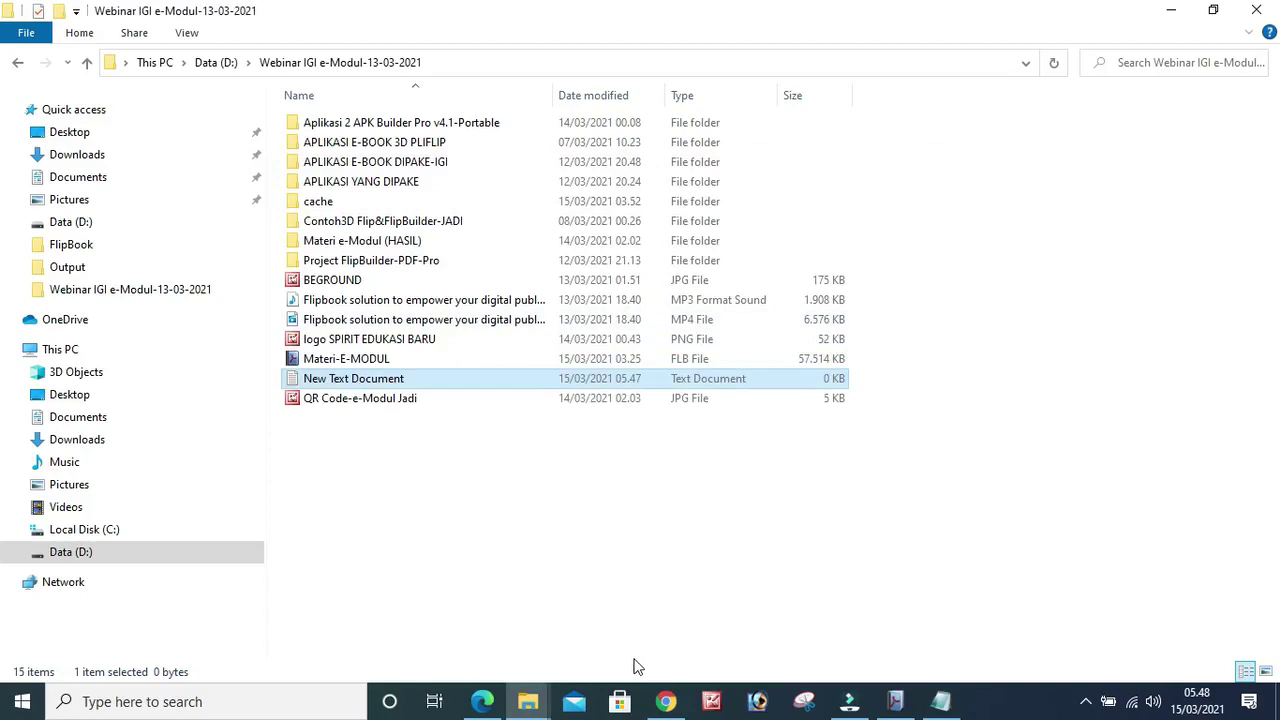
- Open the s.id link shortener in a new Chrome tab and log in to the account without saving the password
click(668, 704)
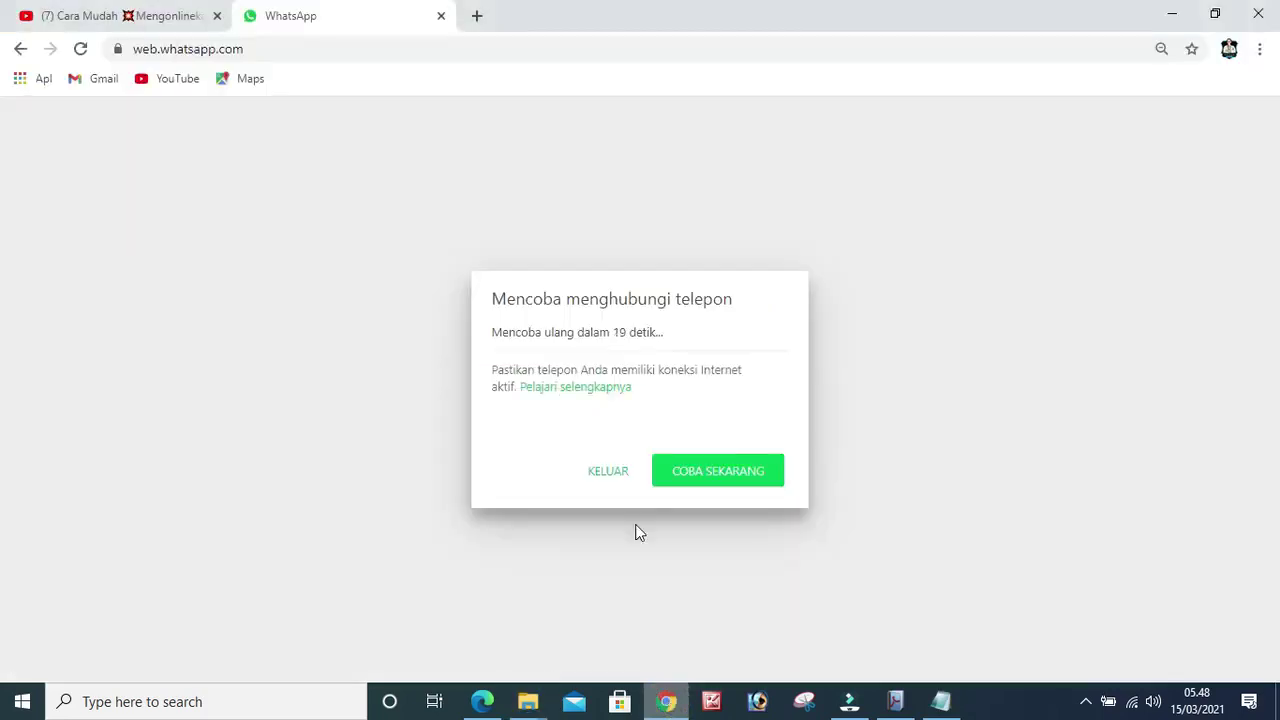
click(476, 17)
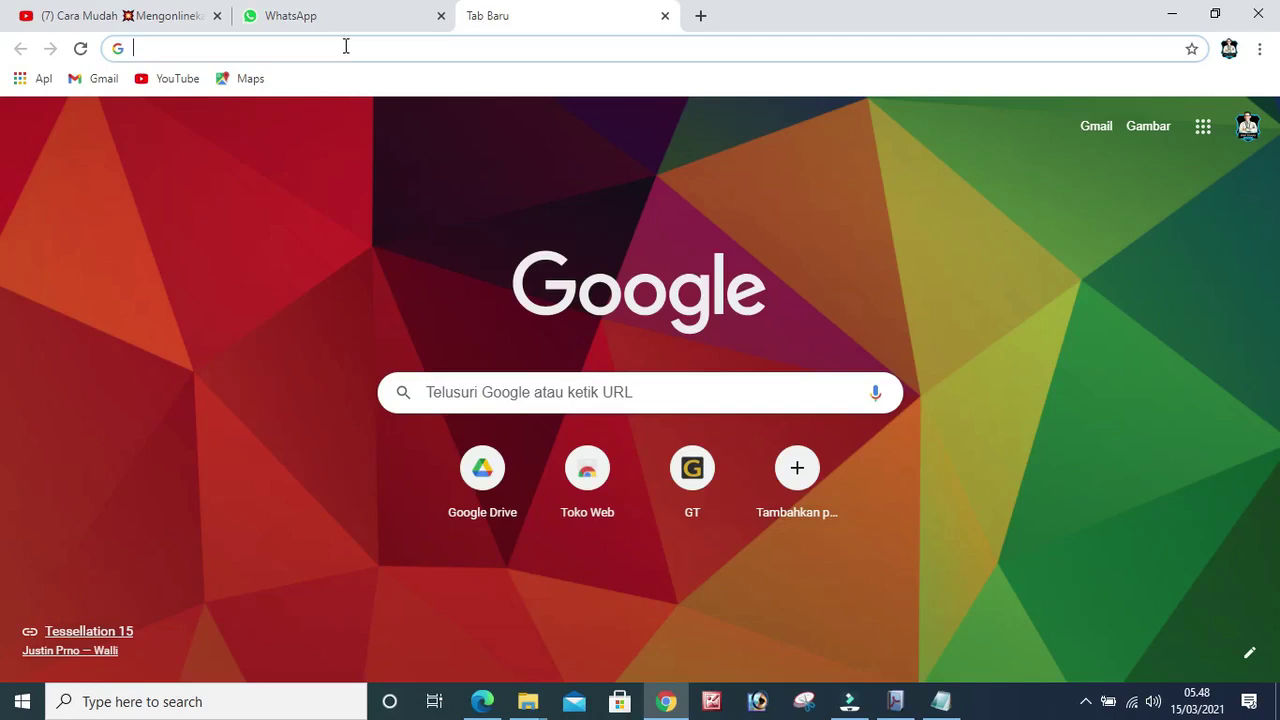
text(s.id)
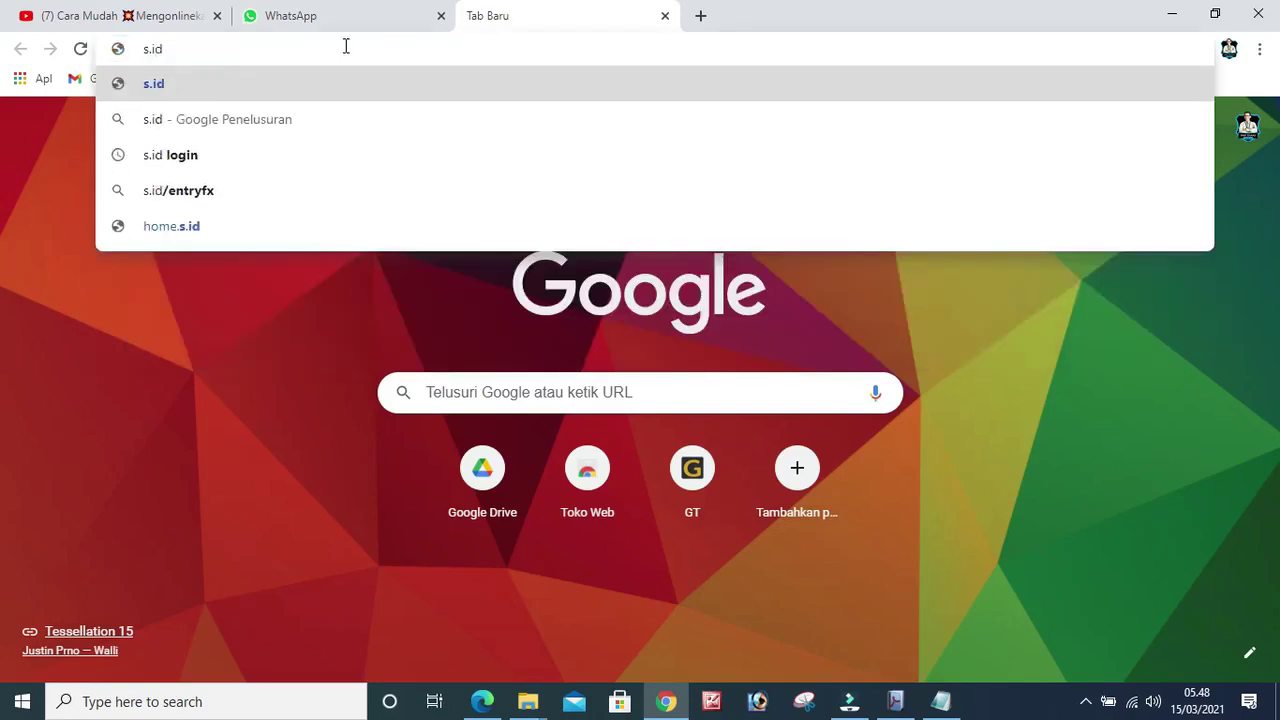
key(Return)
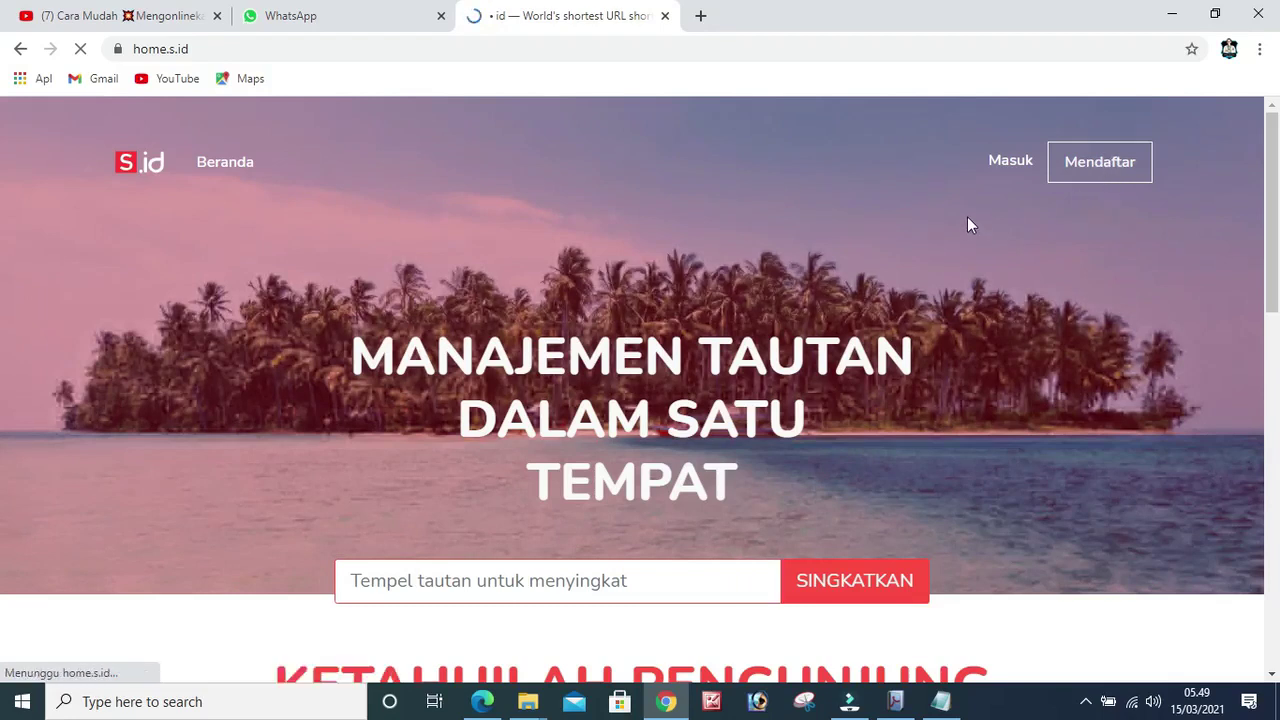
click(1009, 164)
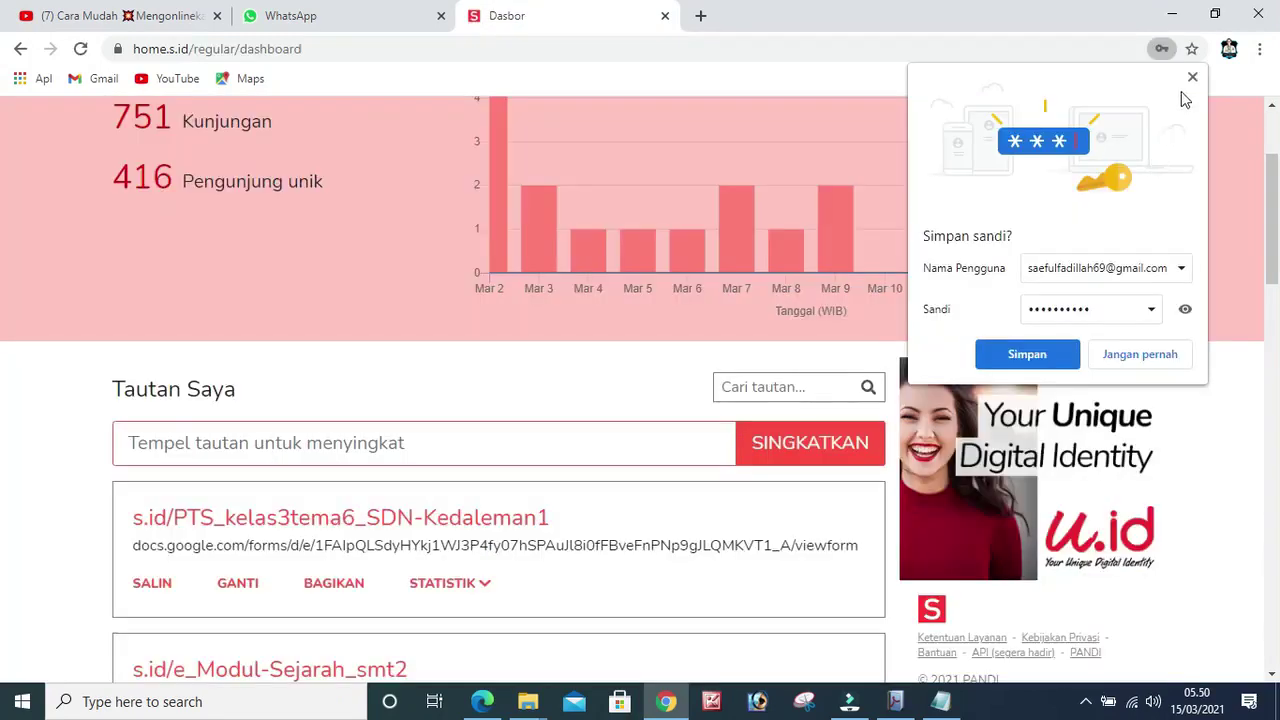
click(1191, 76)
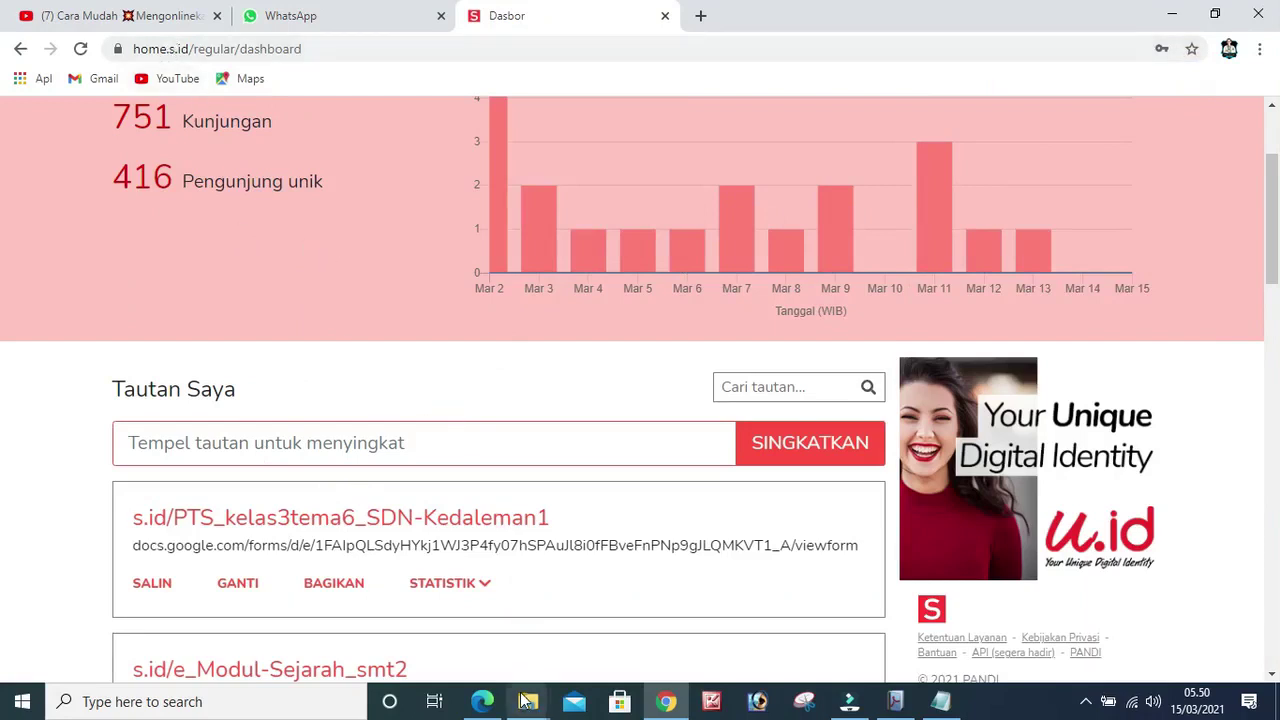
- Switch back to the Notepad document holding the e-module link and clear the text selection
click(940, 701)
click(488, 278)
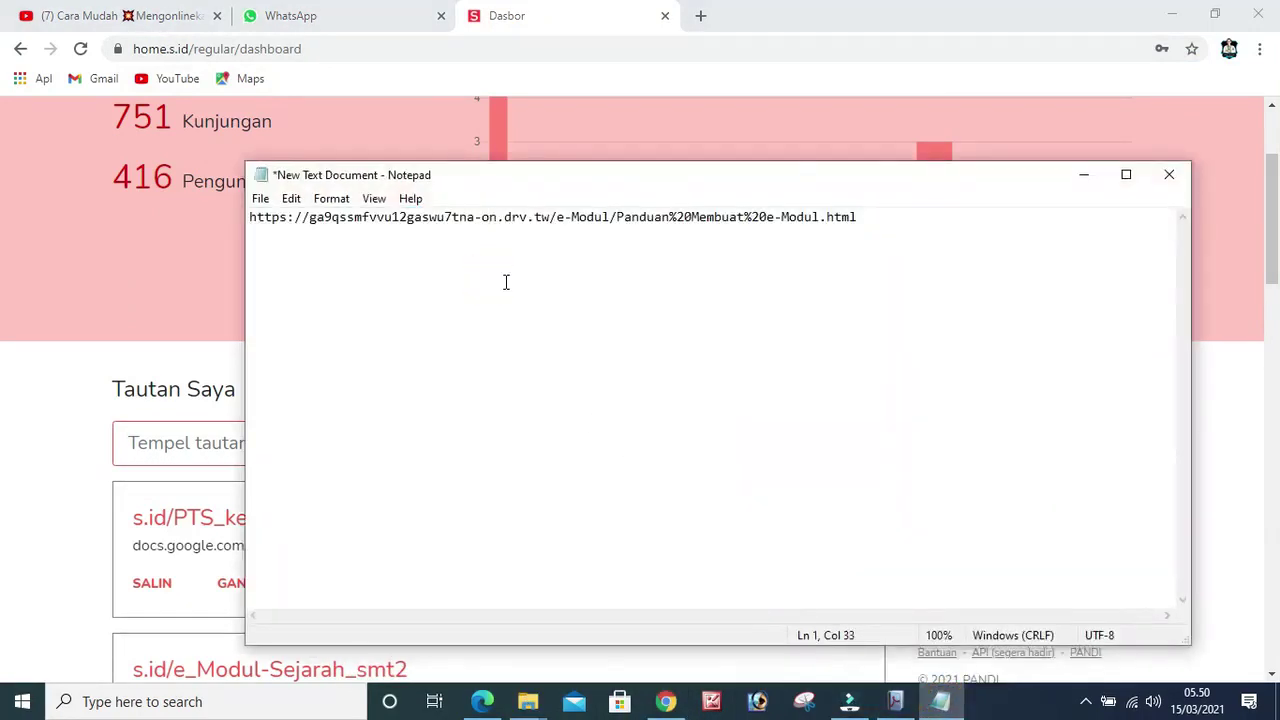